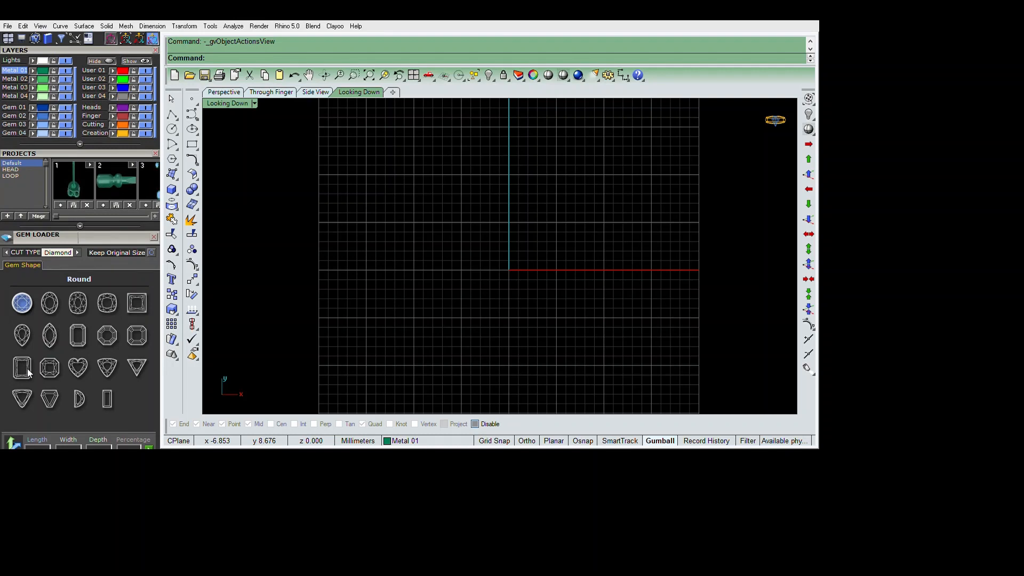
Step: Load a round diamond of 6.5 mm (1.03 ct) at the origin
{"action": "left_click", "coordinate": [28, 372]}
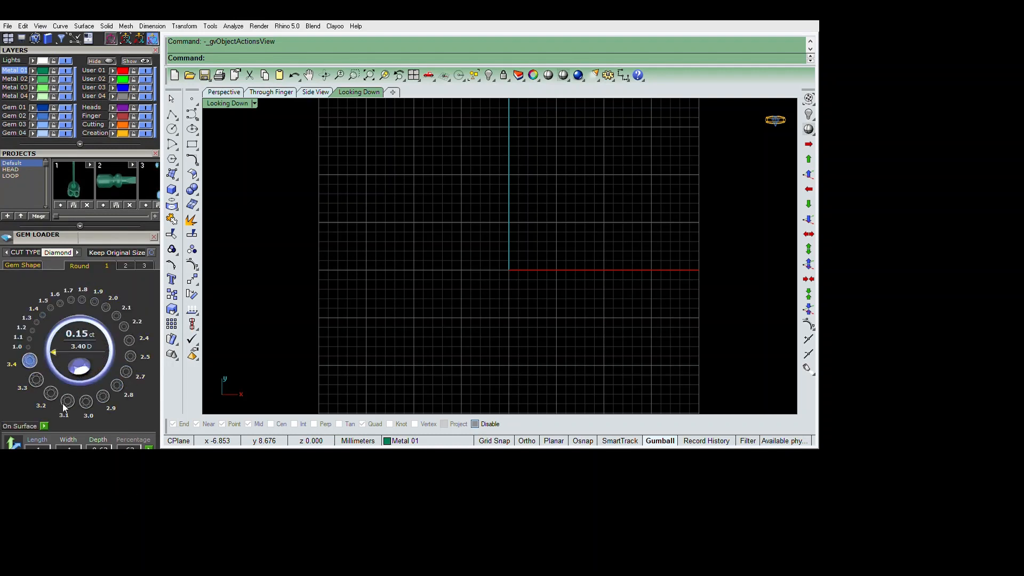
{"action": "left_click", "coordinate": [125, 265]}
{"action": "left_click", "coordinate": [50, 393]}
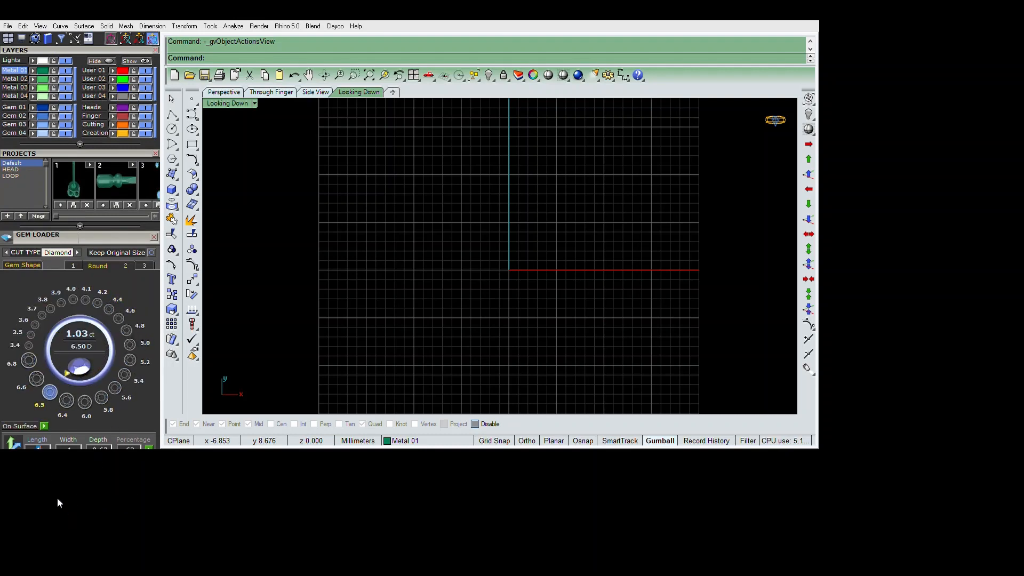
{"action": "left_click", "coordinate": [602, 345]}
Step: Draw a circle 6.5 mm in diameter centred on the origin, around the gem
{"action": "left_click", "coordinate": [172, 129]}
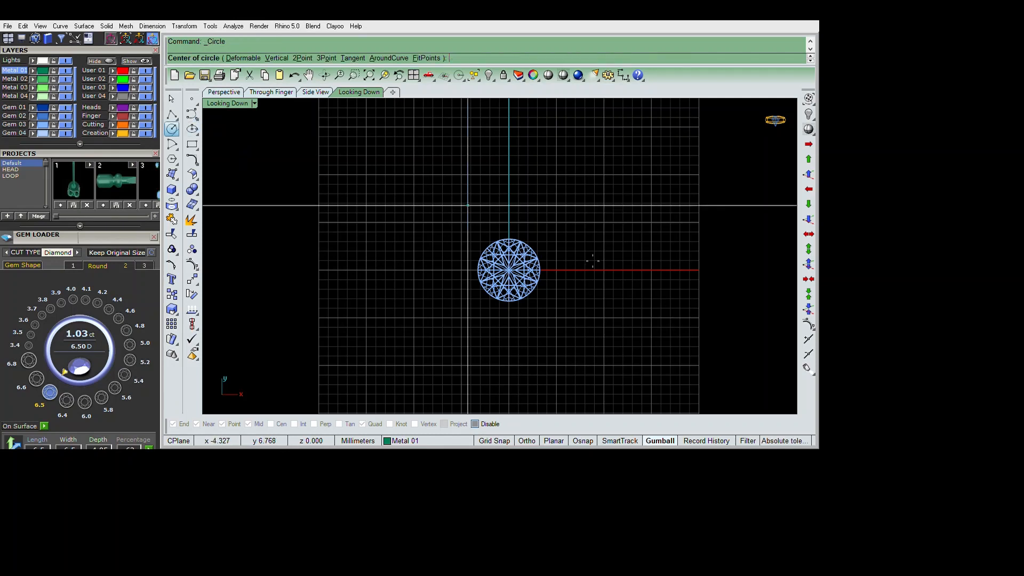
{"action": "type", "text": "0"}
{"action": "key", "text": "Return"}
{"action": "type", "text": "6.5"}
{"action": "key", "text": "Return"}
{"action": "scroll", "coordinate": [569, 310], "scroll_direction": "up", "scroll_amount": 2}
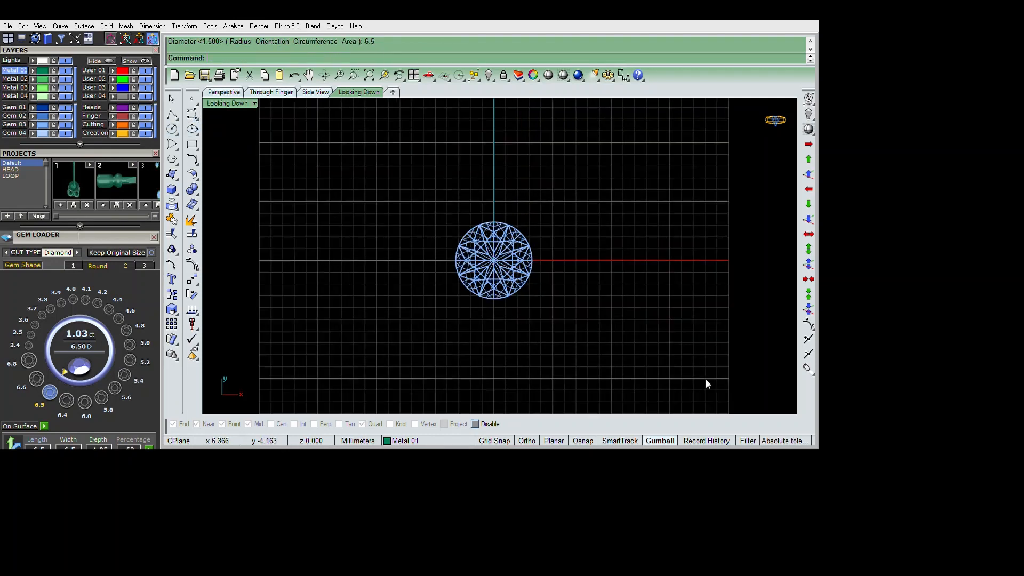
Step: Hide the gem so that only the circle is left to work on
{"action": "left_click", "coordinate": [521, 271]}
{"action": "right_click_drag", "start_coordinate": [516, 265], "coordinate": [453, 269]}
{"action": "key", "text": "ctrl+h"}
Step: Offset the 6.5 mm gem circle outward by 0.2 mm
{"action": "left_click", "coordinate": [507, 248]}
{"action": "key", "text": "ctrl+shift+o"}
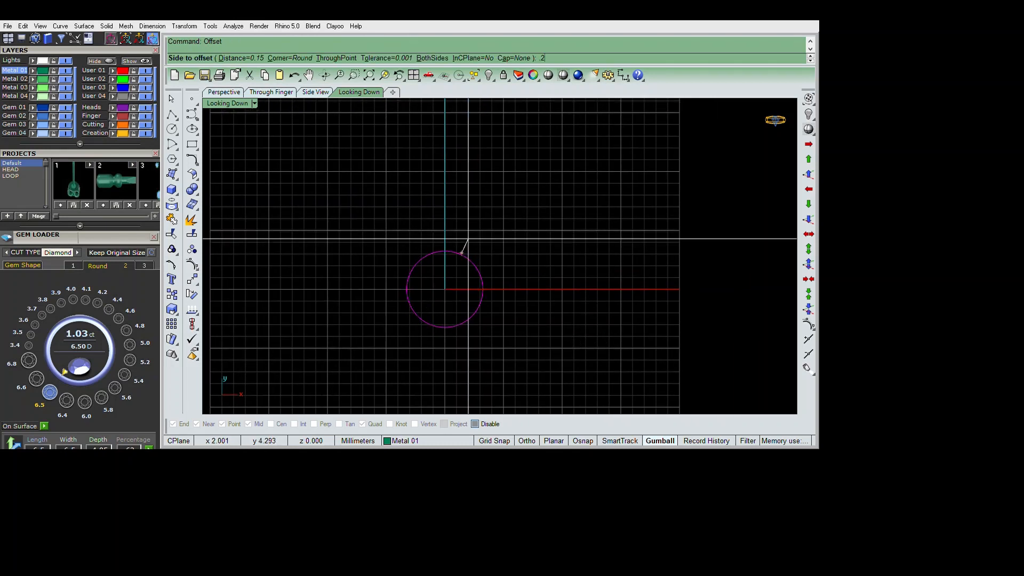
{"action": "type", "text": ".2"}
{"action": "key", "text": "Return"}
{"action": "left_click", "coordinate": [468, 239]}
{"action": "scroll", "coordinate": [464, 253], "scroll_direction": "up", "scroll_amount": 4}
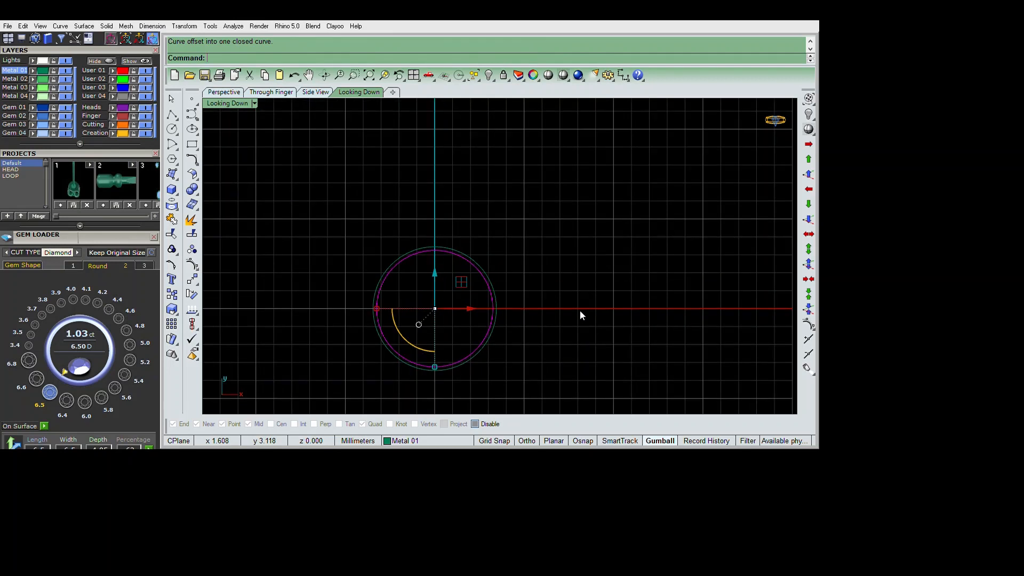
Step: Offset the new outer circle outward by 1.5 mm for the width of the first halo ring
{"action": "left_click", "coordinate": [464, 254]}
{"action": "right_click_drag", "start_coordinate": [490, 241], "coordinate": [476, 249]}
{"action": "type", "text": "o"}
{"action": "key", "text": "Return"}
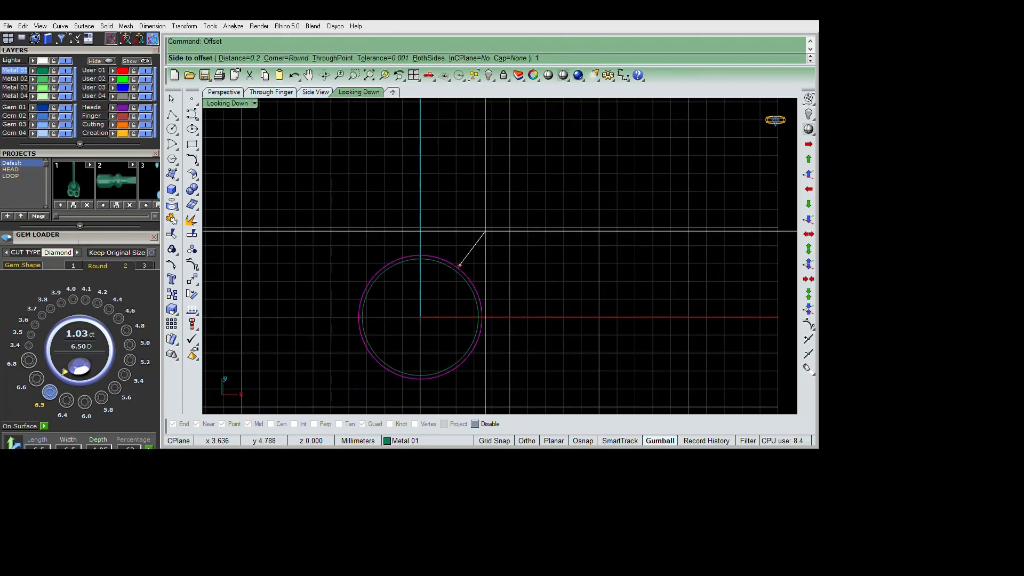
{"action": "type", "text": "1.5"}
{"action": "key", "text": "Return"}
{"action": "left_click", "coordinate": [608, 300]}
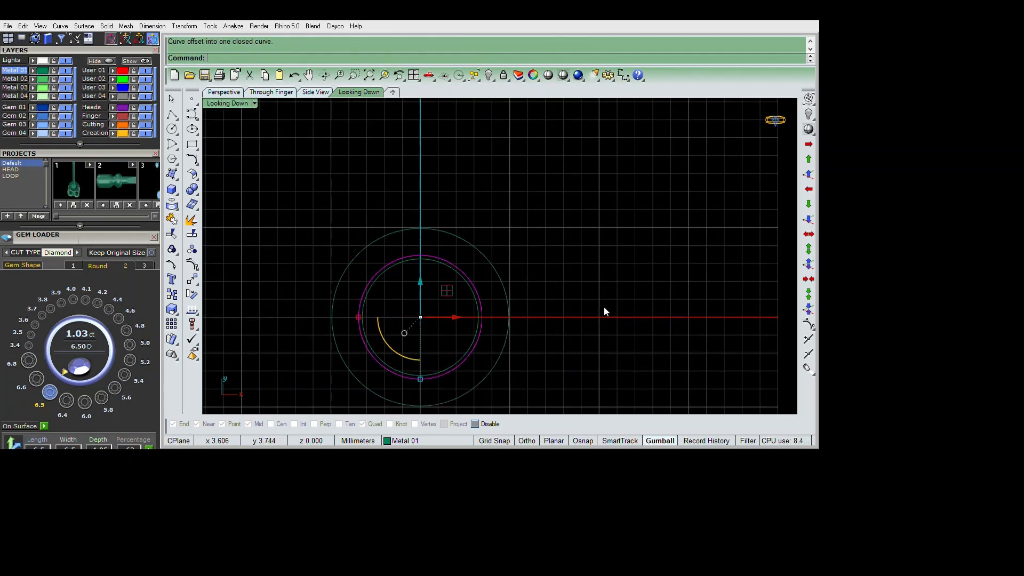
Step: Offset the largest circle outward by 0.2 mm to leave a gap between the two rings
{"action": "key", "text": "Return"}
{"action": "type", "text": "."}
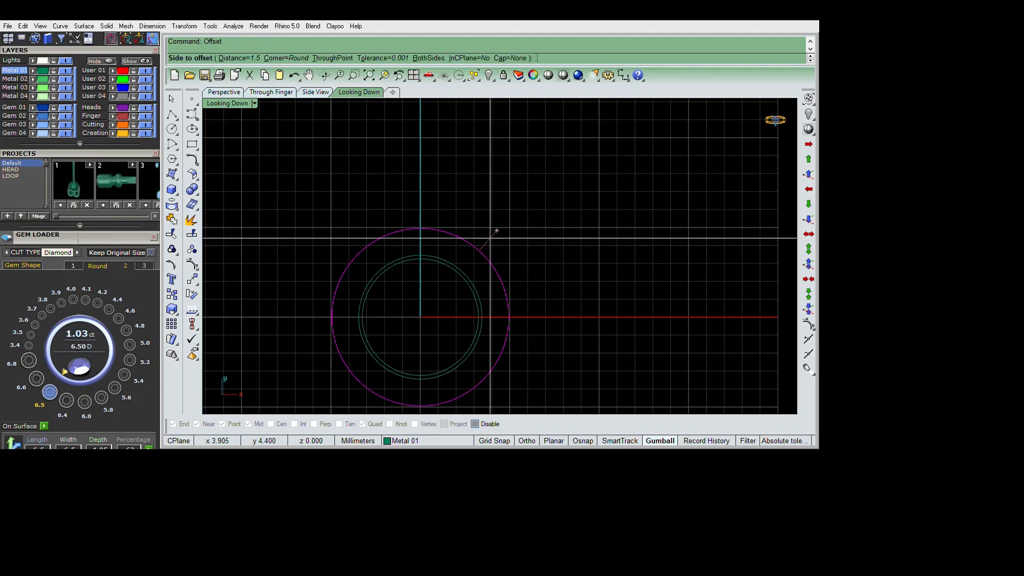
{"action": "type", "text": "2"}
{"action": "key", "text": "Return"}
{"action": "left_click", "coordinate": [620, 304]}
{"action": "scroll", "coordinate": [619, 305], "scroll_direction": "down", "scroll_amount": 2}
Step: Offset the outermost circle outward by 1.5 mm for the width of the second ring
{"action": "left_click", "coordinate": [613, 304]}
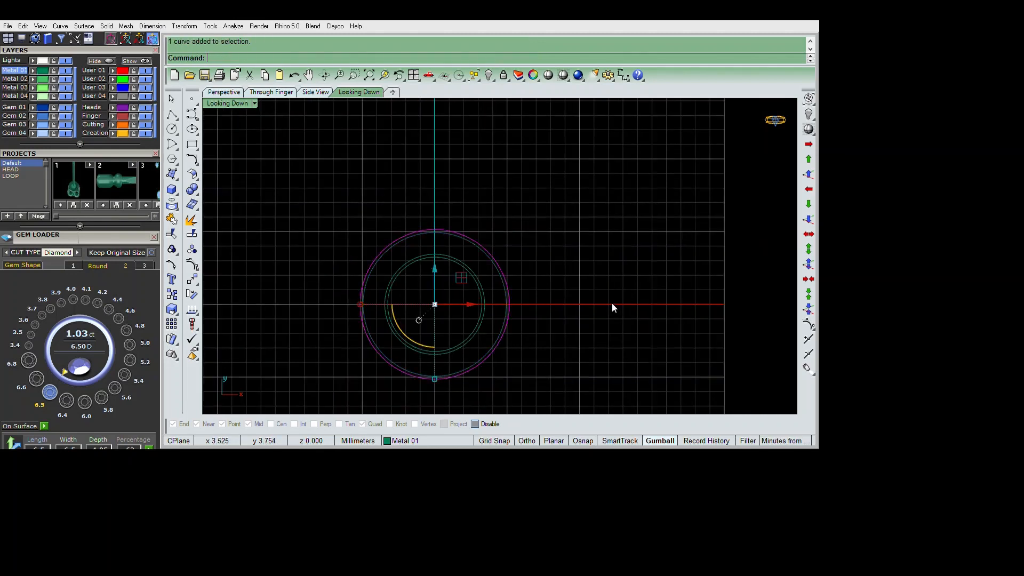
{"action": "key", "text": "Return"}
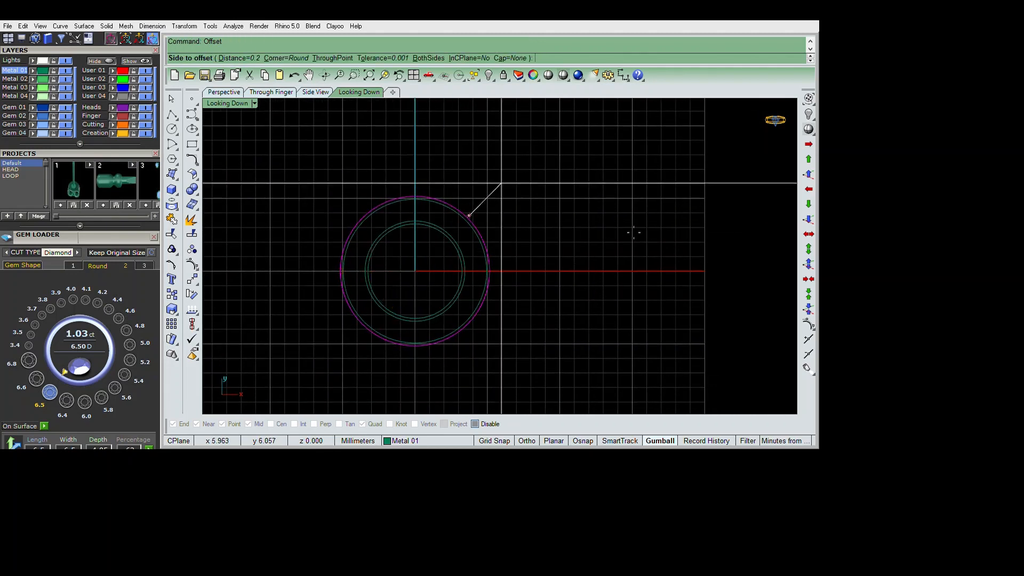
{"action": "key", "text": "Return"}
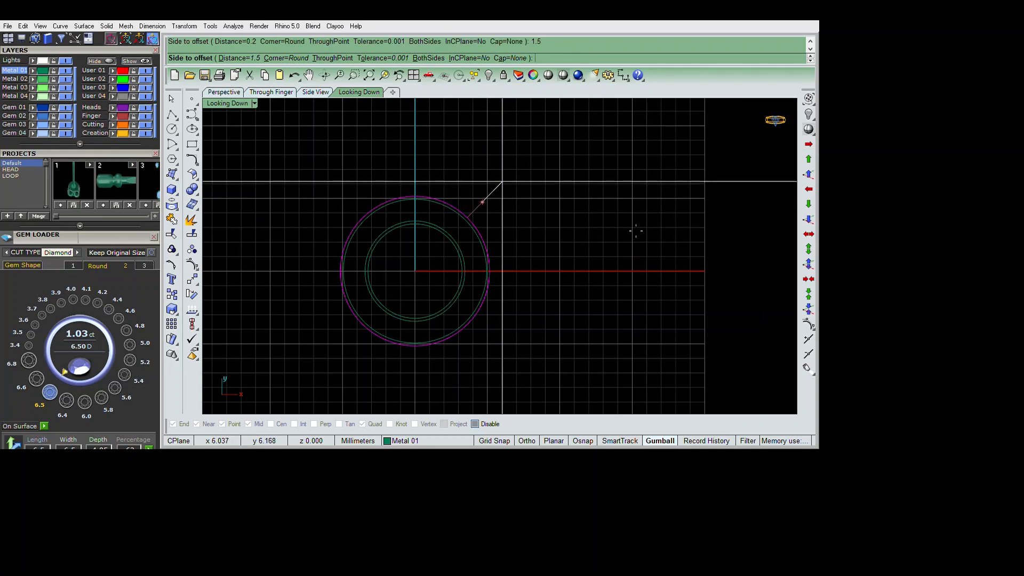
{"action": "left_click", "coordinate": [600, 242]}
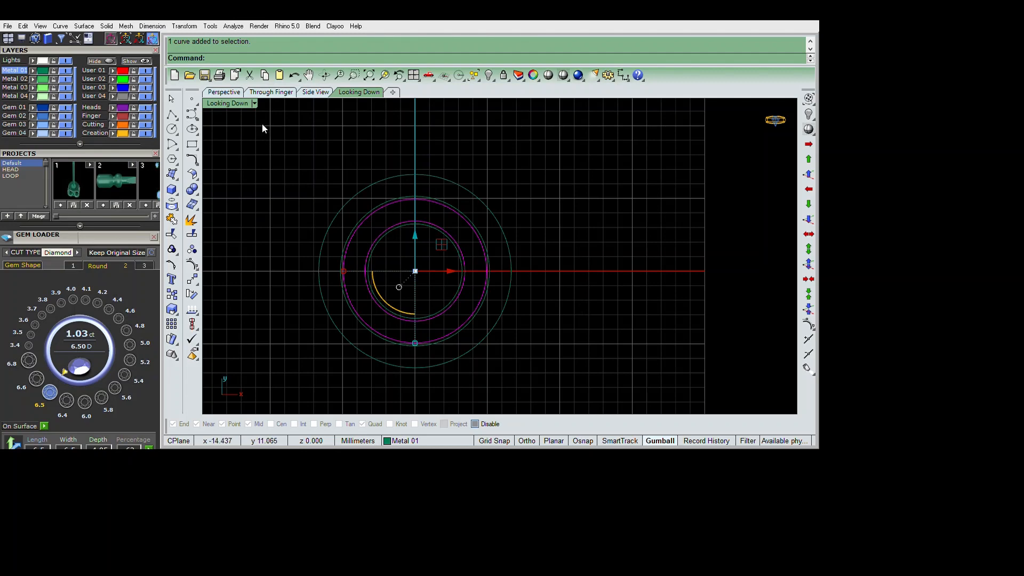
Step: In the Perspective view, extrude the inner ring's two boundary circles downward into a solid ring with BothSides off
{"action": "middle_click", "coordinate": [296, 127]}
{"action": "middle_click", "coordinate": [677, 162]}
{"action": "scroll", "coordinate": [659, 304], "scroll_direction": "up", "scroll_amount": 2}
{"action": "right_click_drag", "start_coordinate": [668, 162], "coordinate": [643, 254]}
{"action": "scroll", "coordinate": [659, 304], "scroll_direction": "up", "scroll_amount": 2}
{"action": "type", "text": "ex"}
{"action": "key", "text": "Return"}
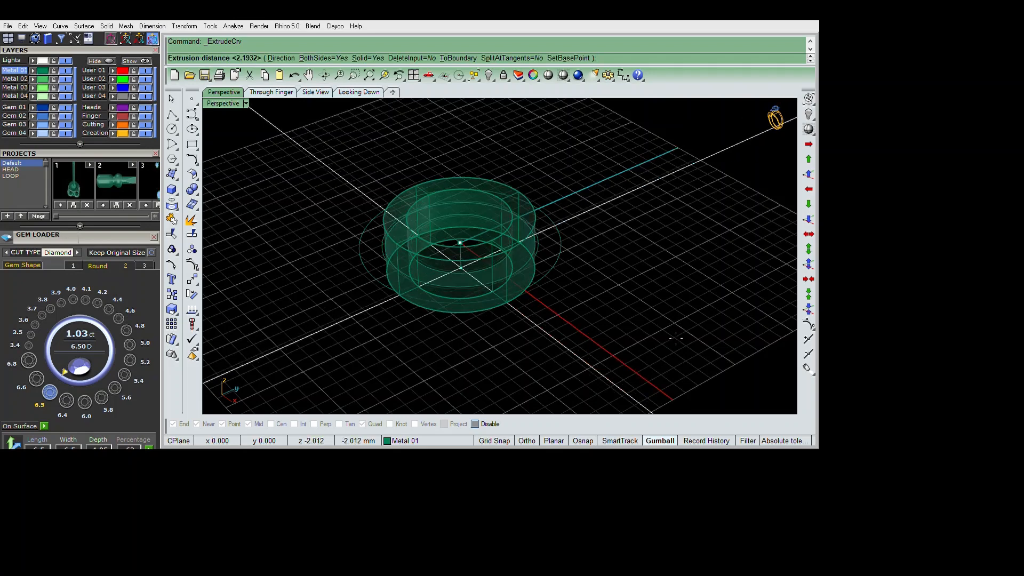
{"action": "type", "text": "b"}
{"action": "key", "text": "Return"}
{"action": "type", "text": "-1."}
{"action": "key", "text": "Return"}
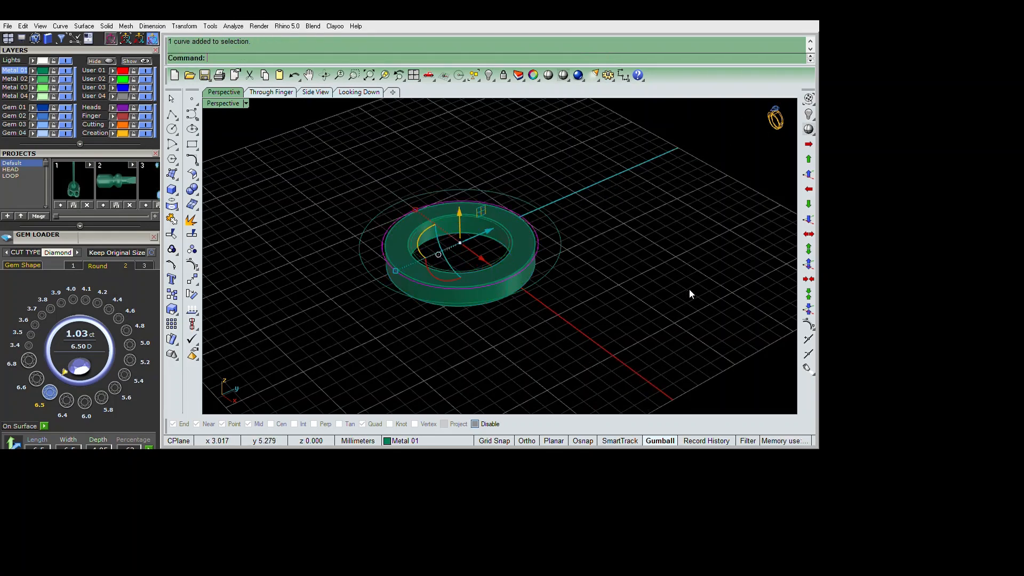
Step: Extrude the outer pair of circles into a second ring and create one tween curve between the boundary circles of each ring
{"action": "right_click_drag", "start_coordinate": [690, 294], "coordinate": [587, 322]}
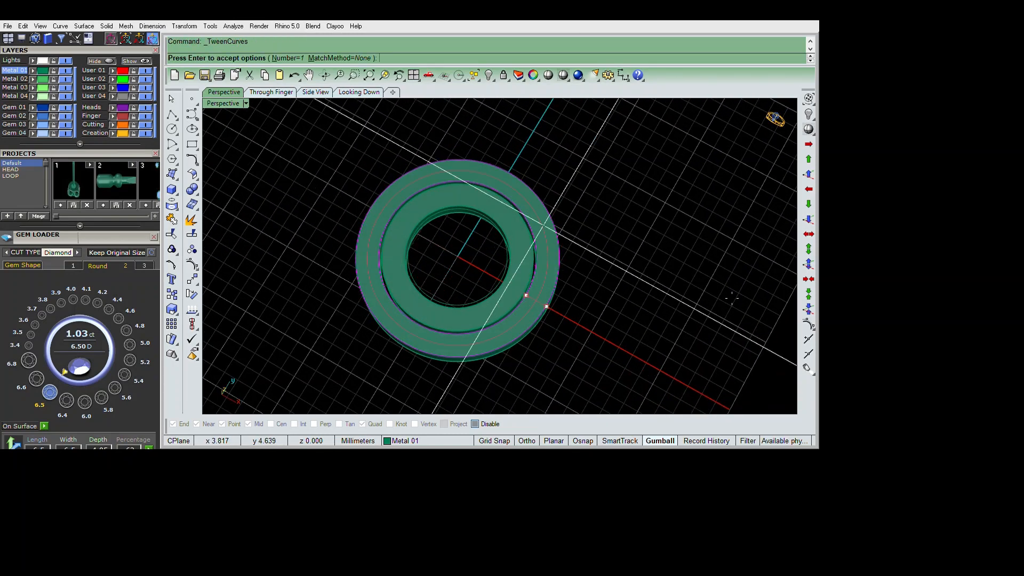
{"action": "key", "text": "Return"}
{"action": "right_click_drag", "start_coordinate": [699, 291], "coordinate": [612, 286]}
{"action": "left_click", "coordinate": [599, 282]}
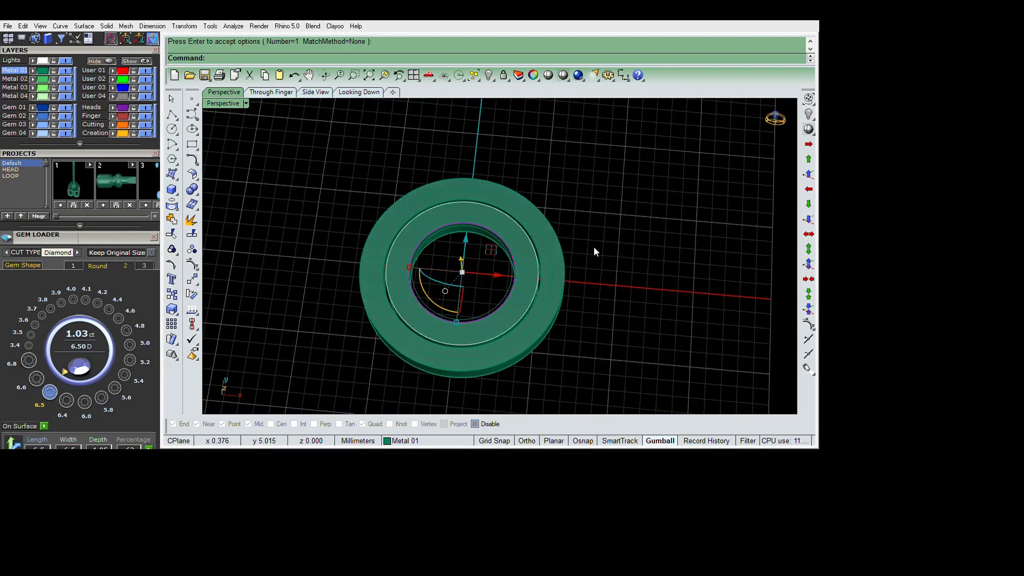
{"action": "left_click", "coordinate": [594, 246], "text": "shift"}
{"action": "right_click", "coordinate": [321, 190]}
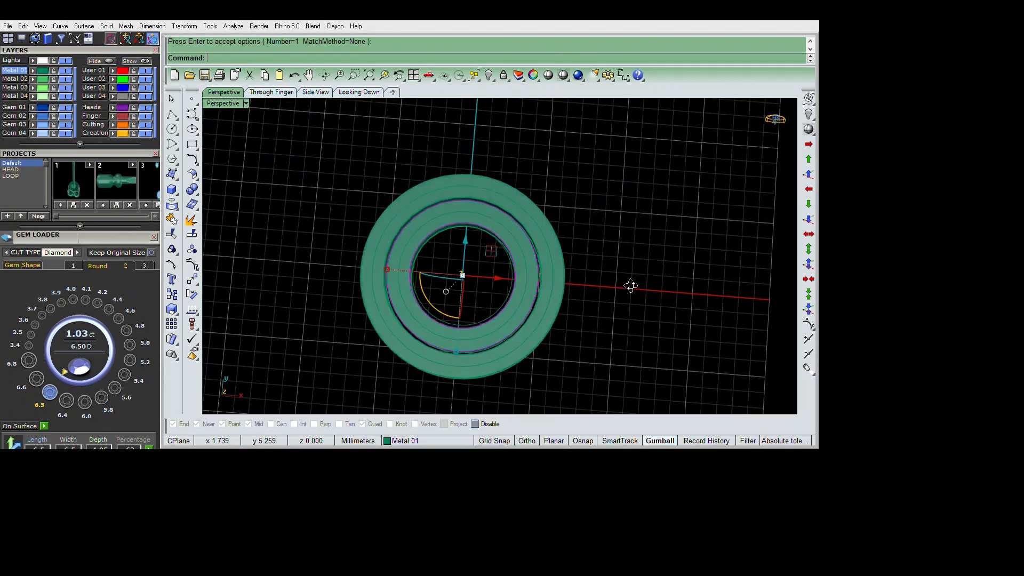
Step: Hide both extruded rings, leaving only the curves
{"action": "scroll", "coordinate": [618, 267], "scroll_direction": "up", "scroll_amount": 3}
{"action": "left_click", "coordinate": [611, 271]}
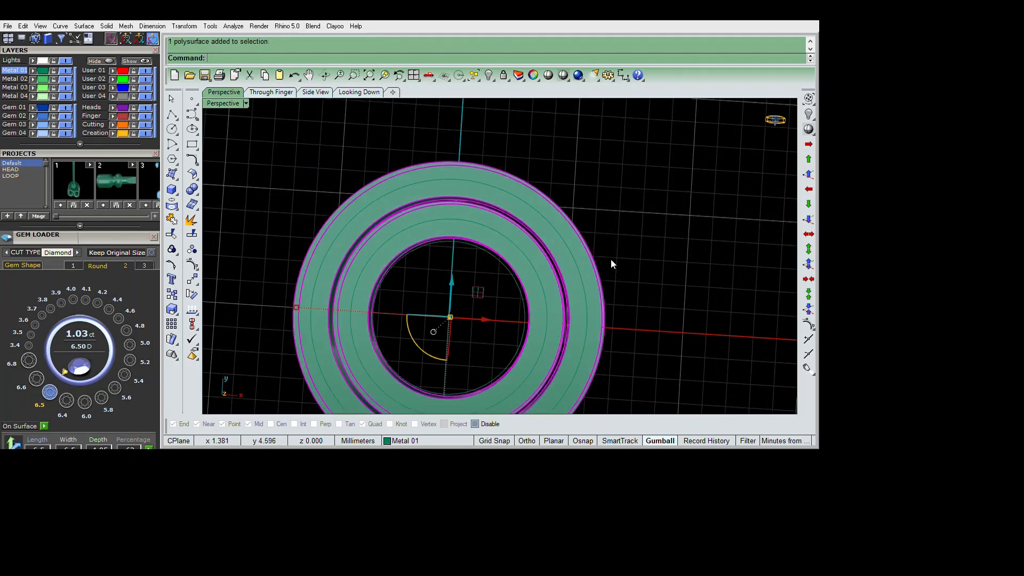
{"action": "scroll", "coordinate": [611, 271], "scroll_direction": "down", "scroll_amount": 2}
{"action": "key", "text": "ctrl+h"}
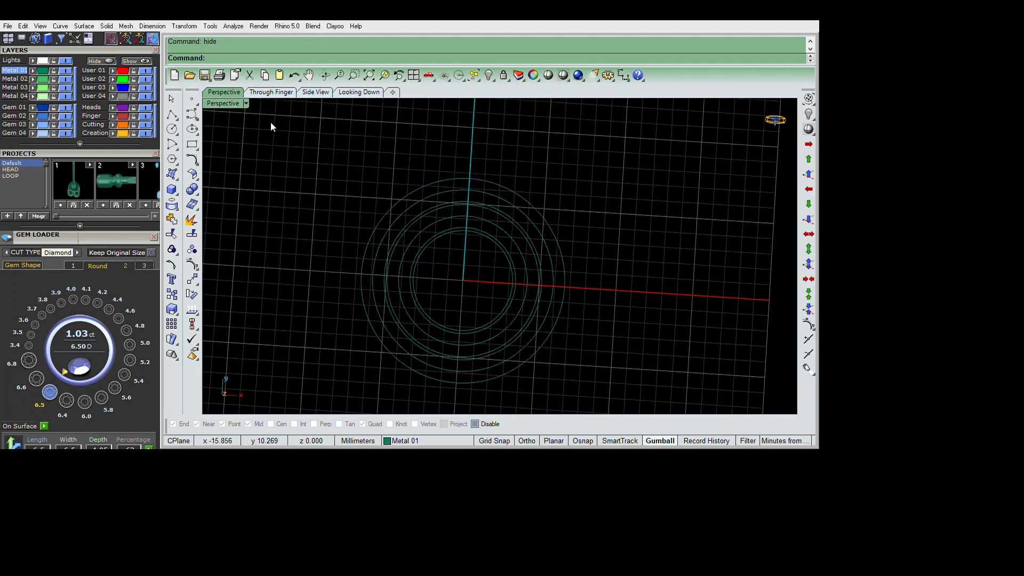
Step: Switch to the Looking Down view and turn off the construction grid
{"action": "key", "text": "ctrl+F1"}
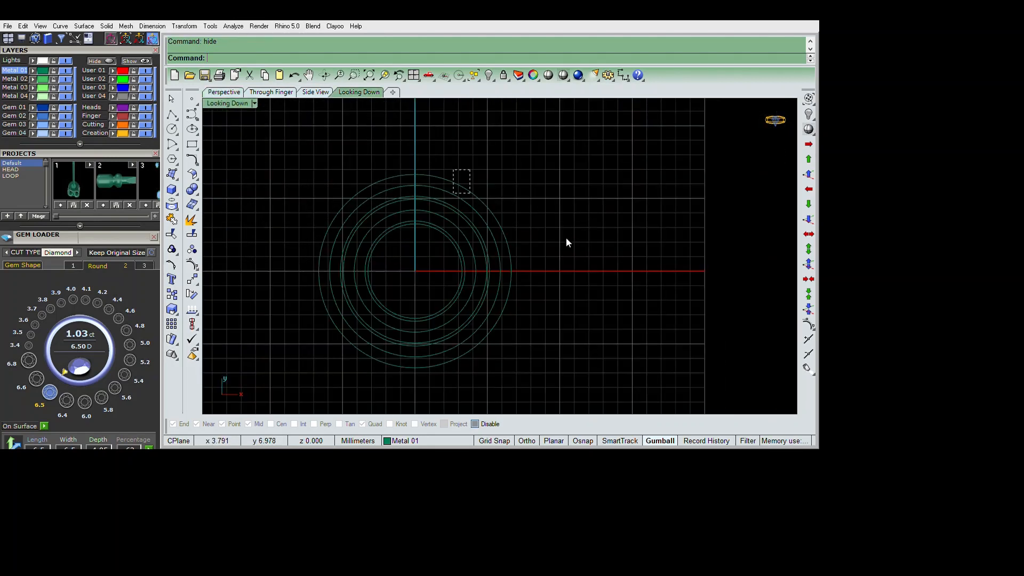
{"action": "left_click_drag", "start_coordinate": [558, 249], "coordinate": [558, 250]}
{"action": "key", "text": "ctrl+h"}
{"action": "right_click_drag", "start_coordinate": [577, 247], "coordinate": [596, 227]}
{"action": "key", "text": "F7"}
{"action": "key", "text": "ctrl+z"}
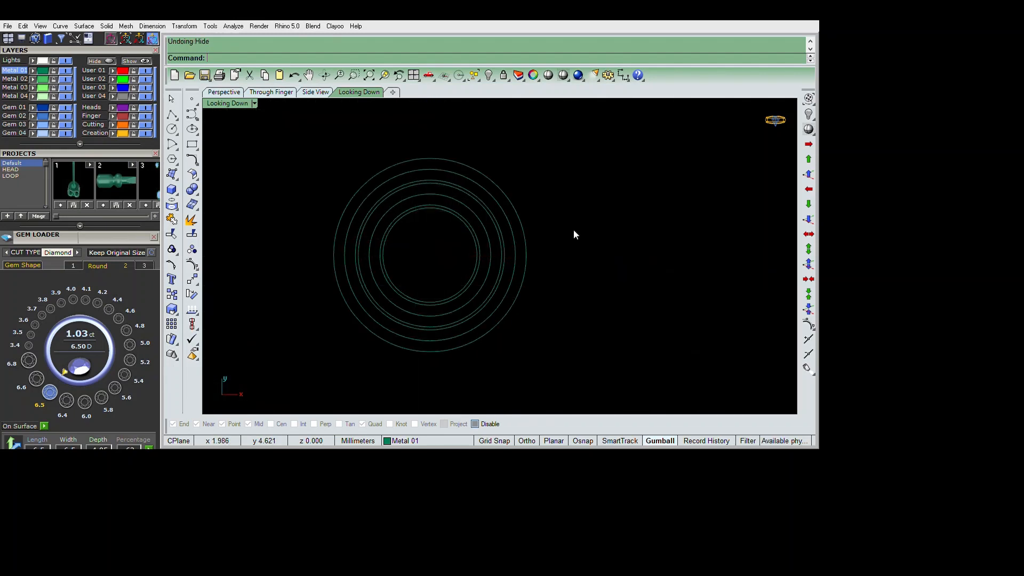
{"action": "left_click", "coordinate": [574, 232]}
{"action": "left_click_drag", "start_coordinate": [574, 236], "coordinate": [565, 263], "text": "shift"}
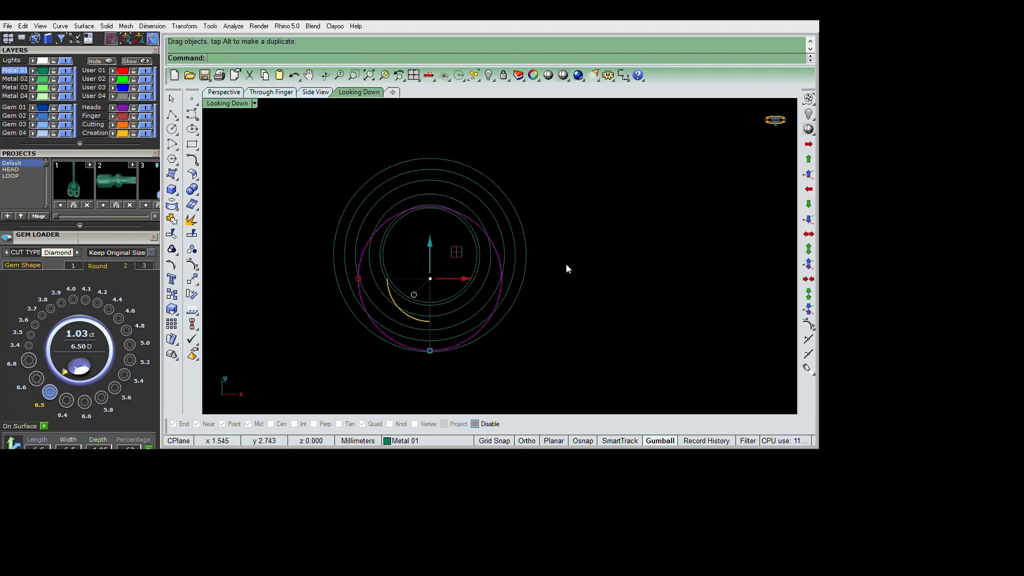
{"action": "key", "text": "ctrl+z"}
Step: Hide the outer ring's three circles and the innermost 6.5 mm gem circle
{"action": "left_click_drag", "start_coordinate": [632, 201], "coordinate": [590, 238]}
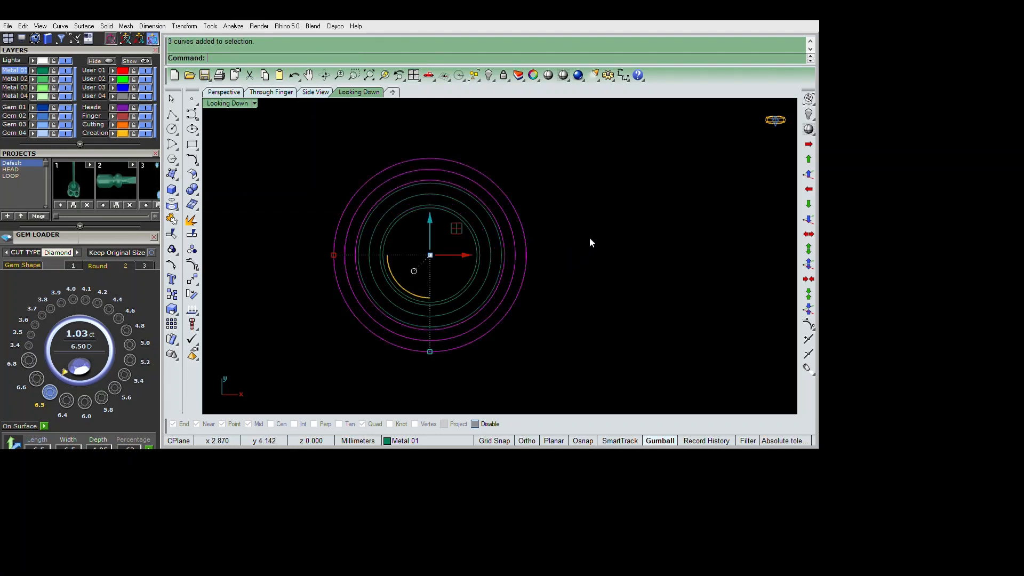
{"action": "key", "text": "ctrl+h"}
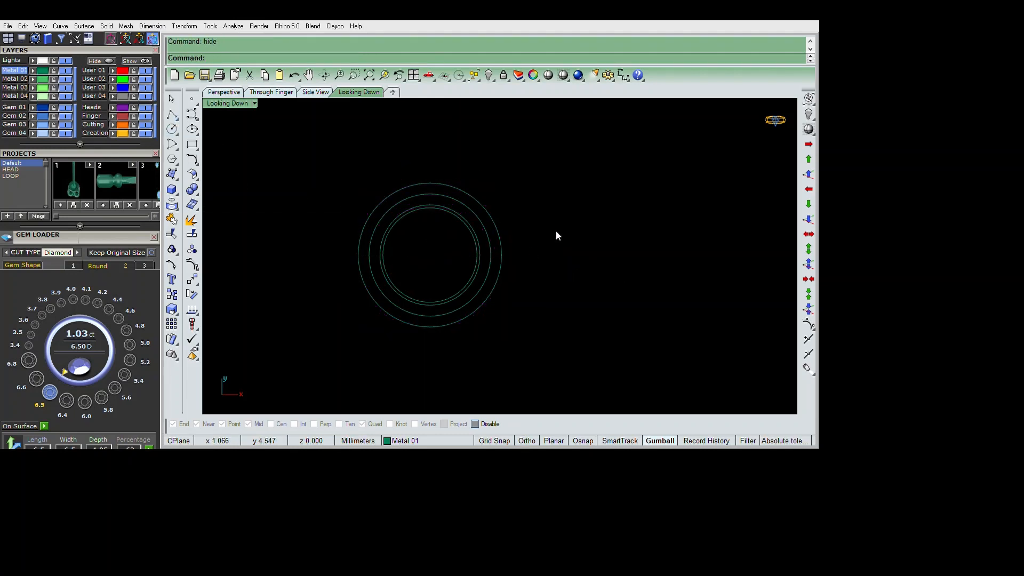
{"action": "left_click", "coordinate": [539, 258]}
{"action": "key", "text": "ctrl+h"}
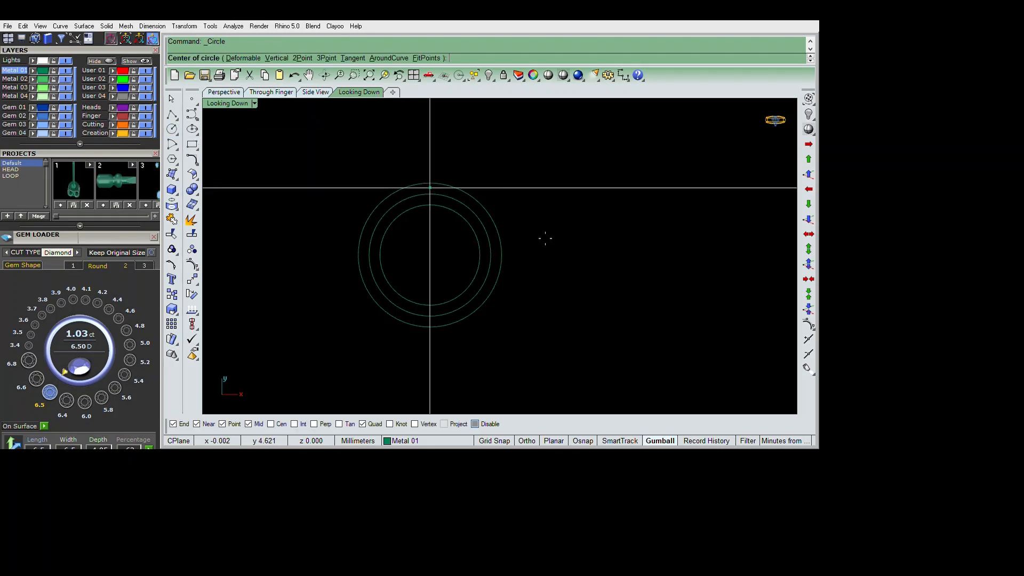
Step: Draw a 1.2 mm diameter circle centred on the middle circle's top quadrant and add its area centroid point
{"action": "left_click", "coordinate": [431, 193]}
{"action": "type", "text": "1.2"}
{"action": "key", "text": "Return"}
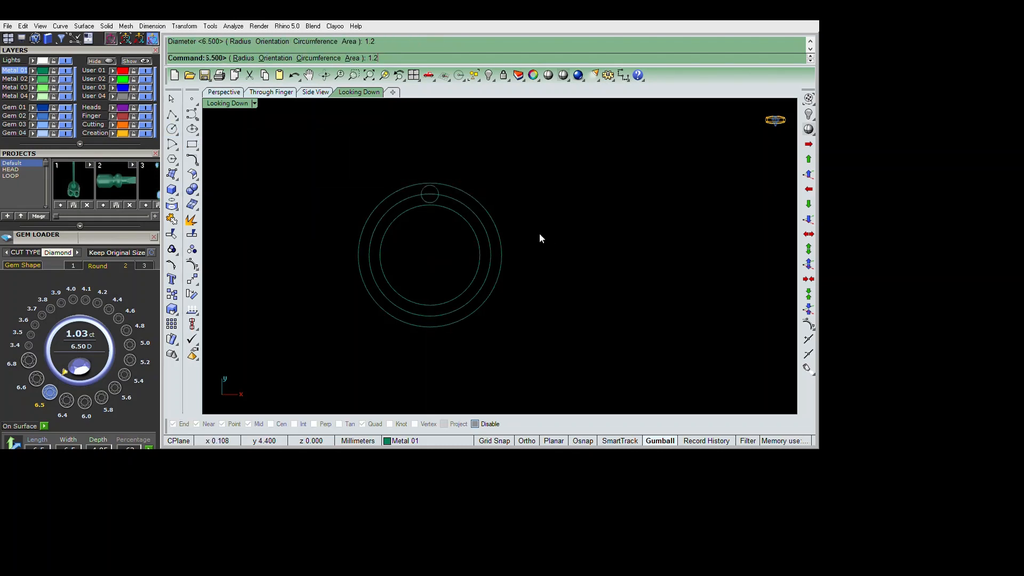
{"action": "left_click_drag", "start_coordinate": [403, 166], "coordinate": [464, 220]}
{"action": "type", "text": "a"}
{"action": "key", "text": "Return"}
Step: Offset the 1.2 mm circle outward by 0.15 mm
{"action": "type", "text": "o"}
{"action": "key", "text": "Return"}
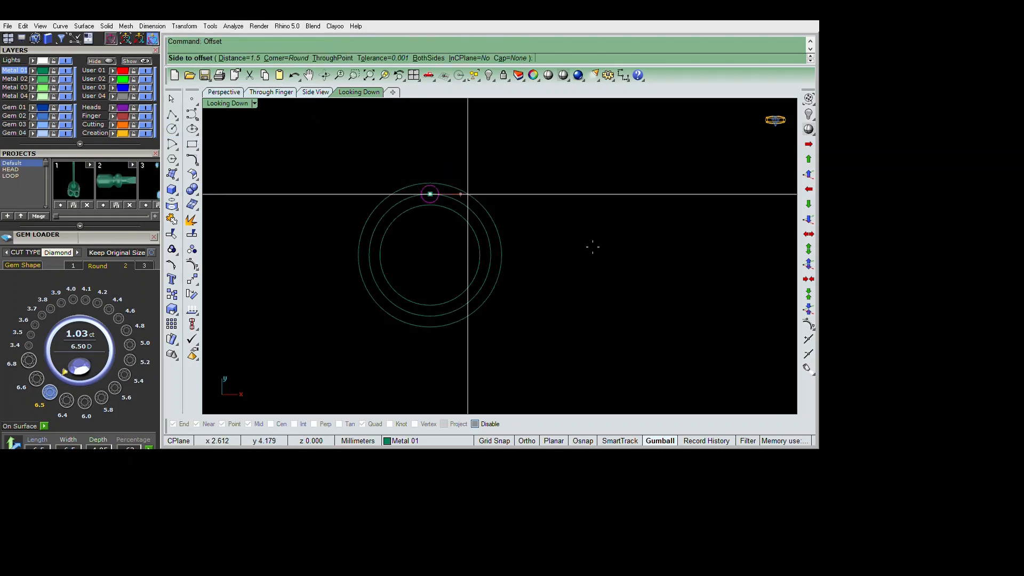
{"action": "type", "text": ".15"}
{"action": "key", "text": "Return"}
{"action": "left_click", "coordinate": [467, 194]}
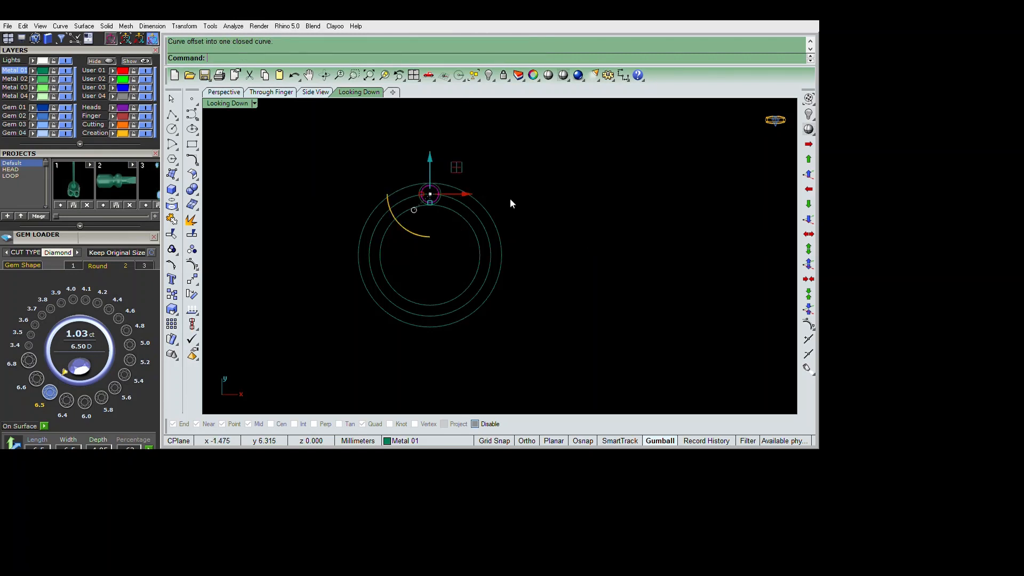
{"action": "left_click_drag", "start_coordinate": [400, 170], "coordinate": [472, 233]}
{"action": "type", "text": "ap"}
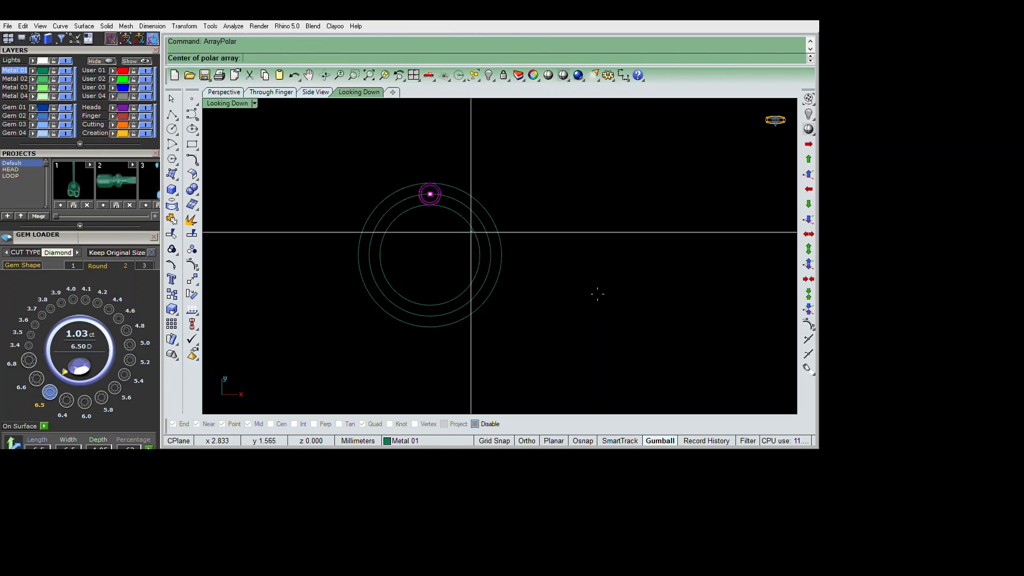
{"action": "key", "text": "Return"}
{"action": "type", "text": "0"}
{"action": "key", "text": "Return"}
{"action": "type", "text": "18"}
{"action": "key", "text": "Return"}
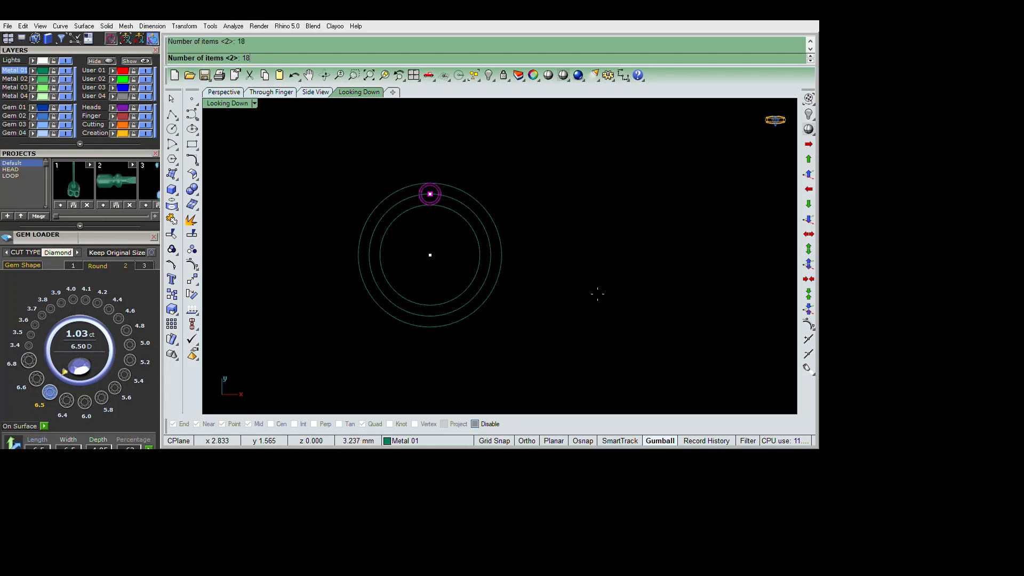
{"action": "key", "text": "Return"}
{"action": "key", "text": "Escape"}
Step: Polar-array the two small circles and their centre point about the origin with 19 items over 360 degrees
{"action": "key", "text": "Return"}
{"action": "type", "text": "0"}
{"action": "key", "text": "Return"}
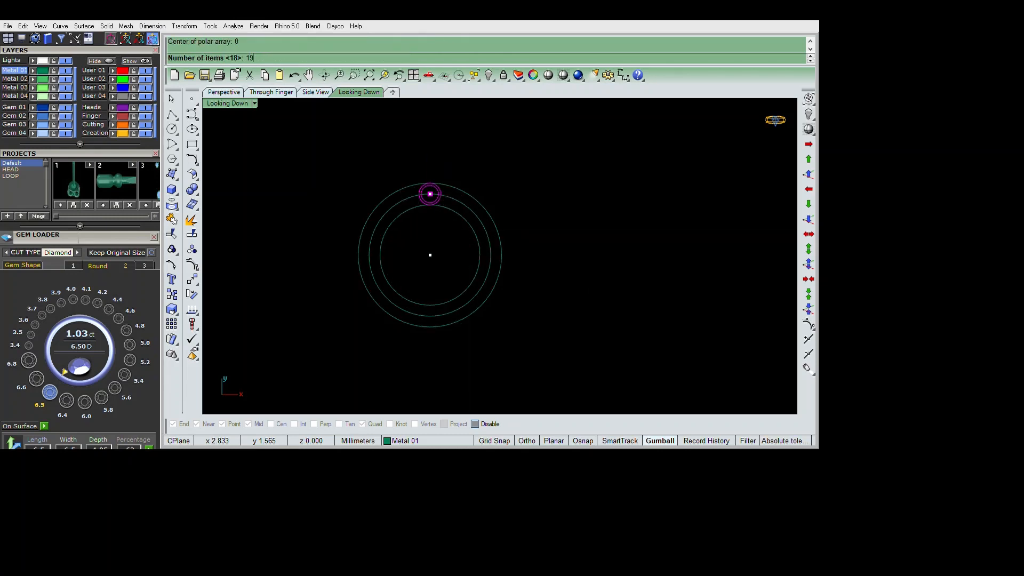
{"action": "type", "text": "19"}
{"action": "key", "text": "Return"}
{"action": "key", "text": "Return"}
{"action": "key", "text": "Return"}
Step: Group all the arrayed small circles and centre points without the ring circles
{"action": "left_click_drag", "start_coordinate": [321, 163], "coordinate": [700, 322]}
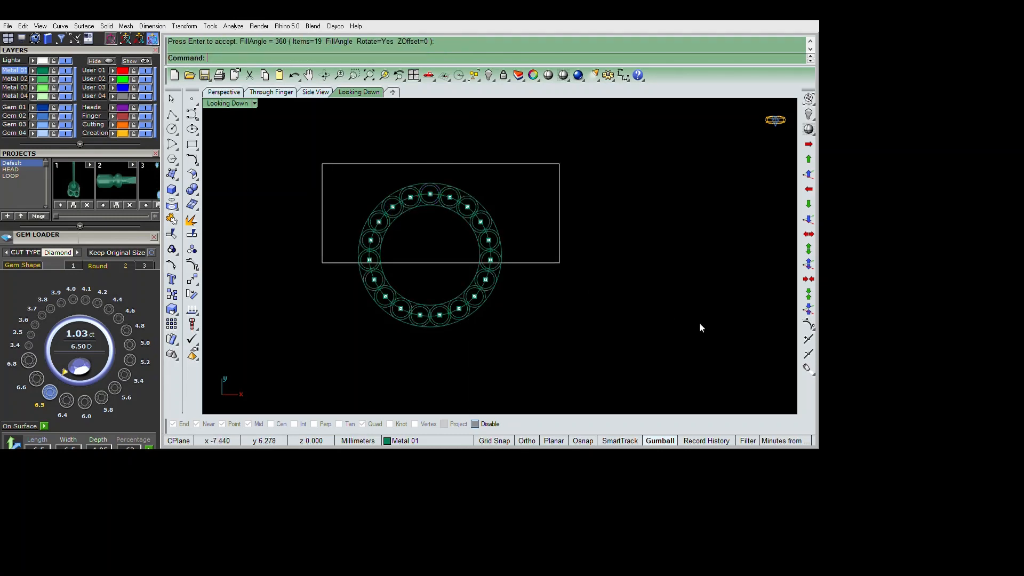
{"action": "left_click_drag", "start_coordinate": [559, 263], "coordinate": [562, 266]}
{"action": "left_click_drag", "start_coordinate": [297, 210], "coordinate": [639, 337], "text": "shift"}
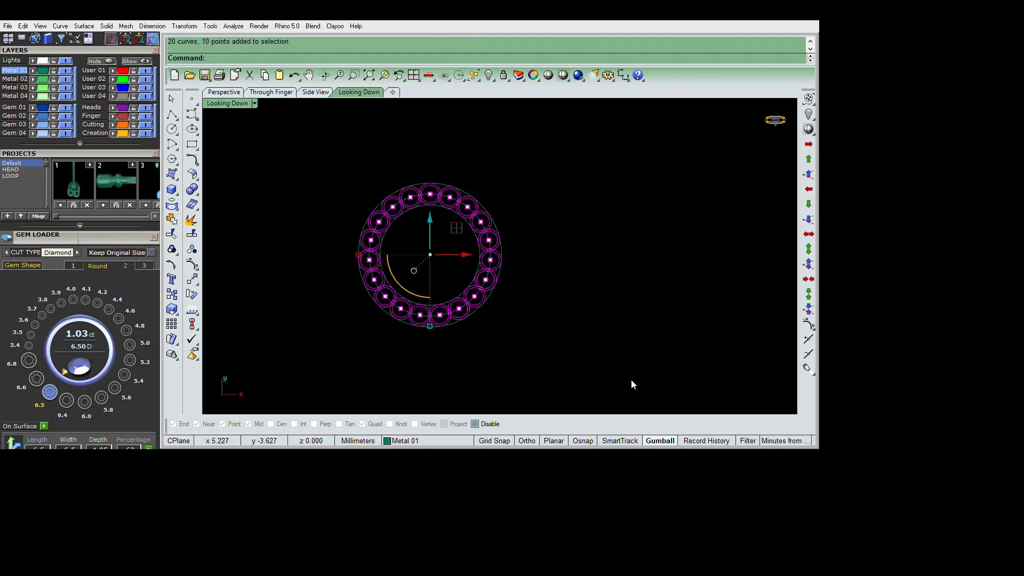
{"action": "type", "text": "Group"}
{"action": "key", "text": "Return"}
Step: Bring back the three hidden ring circles of the outer halo
{"action": "type", "text": "ss"}
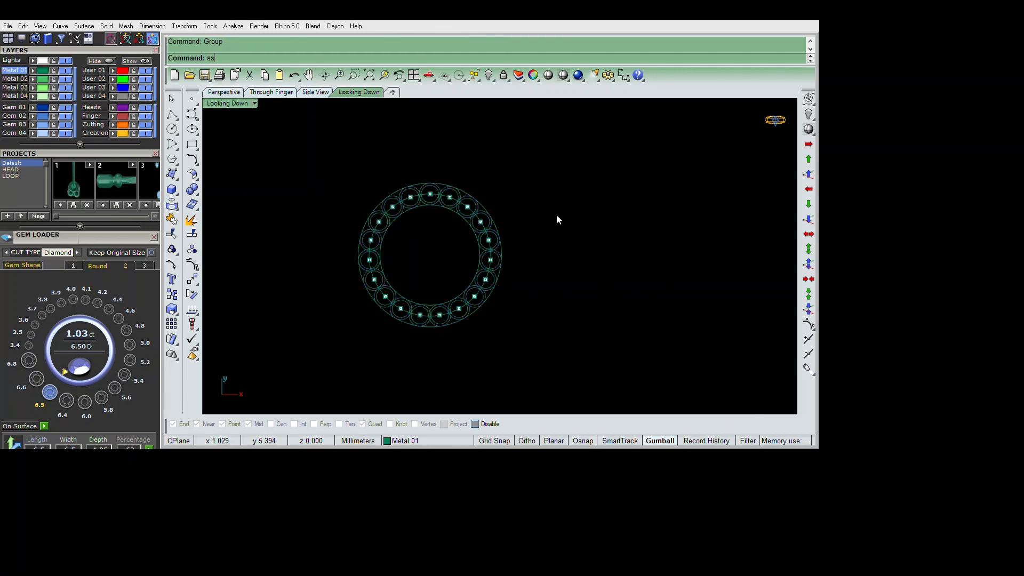
{"action": "key", "text": "Return"}
{"action": "left_click", "coordinate": [552, 209]}
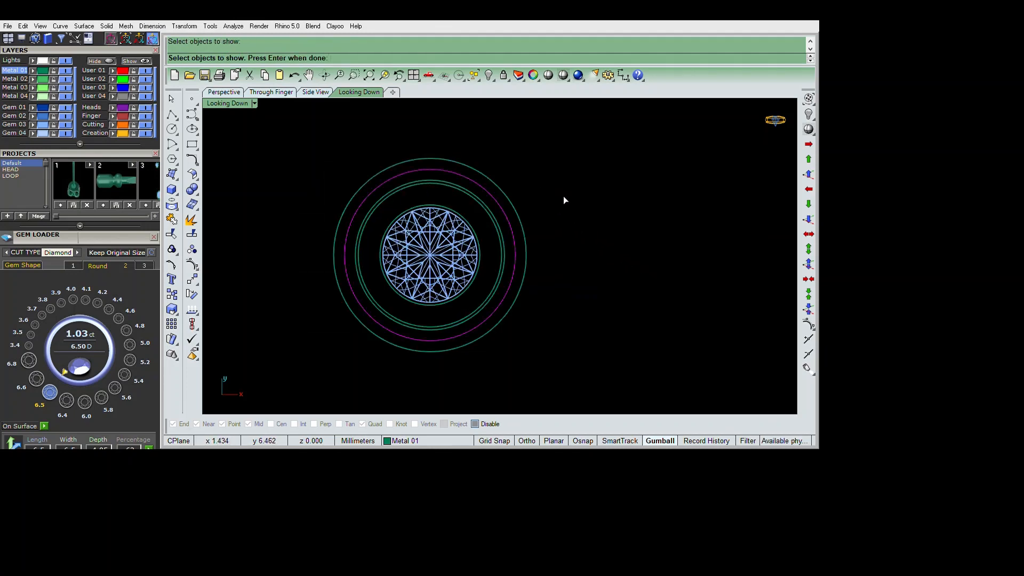
{"action": "key", "text": "Return"}
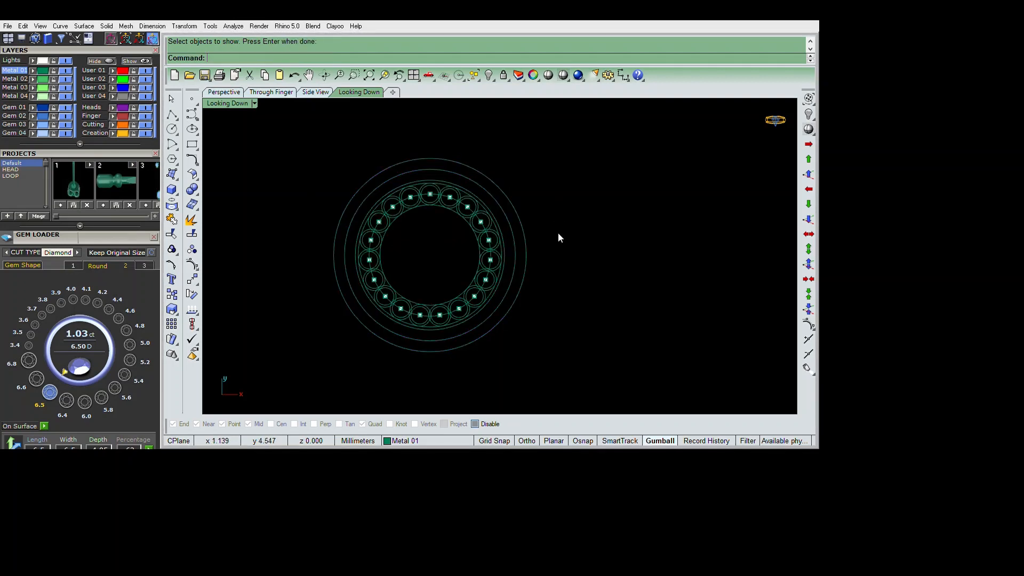
Step: Group the inner halo's curves and centre points and hide them, leaving the three outer ring circles
{"action": "key", "text": "ctrl+a"}
{"action": "scroll", "coordinate": [561, 239], "scroll_direction": "up", "scroll_amount": 3}
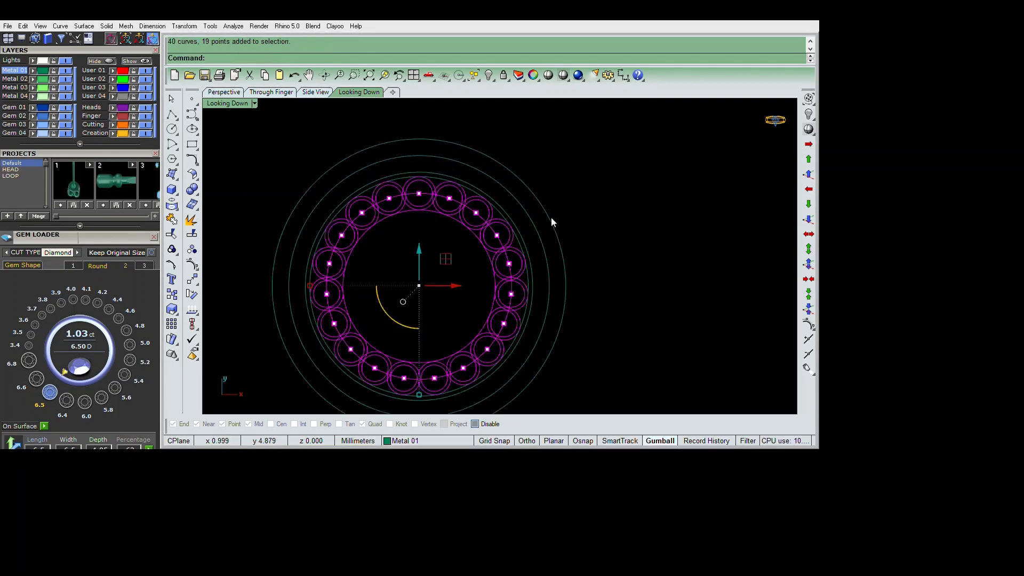
{"action": "left_click", "coordinate": [552, 216]}
{"action": "scroll", "coordinate": [565, 229], "scroll_direction": "down", "scroll_amount": 3}
{"action": "type", "text": "hide"}
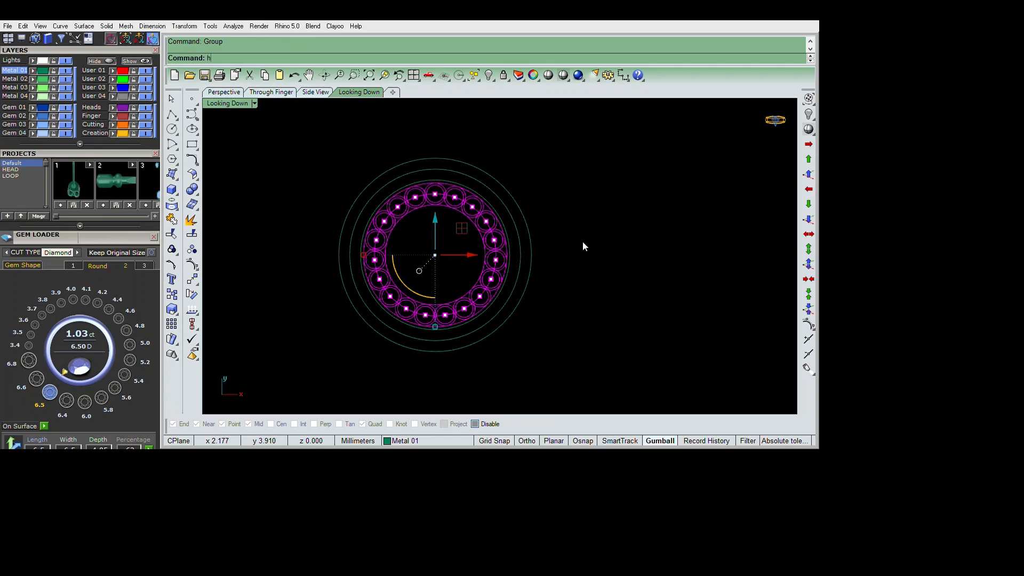
{"action": "key", "text": "Return"}
Step: Draw a 1.2 mm diameter circle centred on the outer halo's middle ring at its top quadrant and add its area centroid point
{"action": "left_click", "coordinate": [172, 129]}
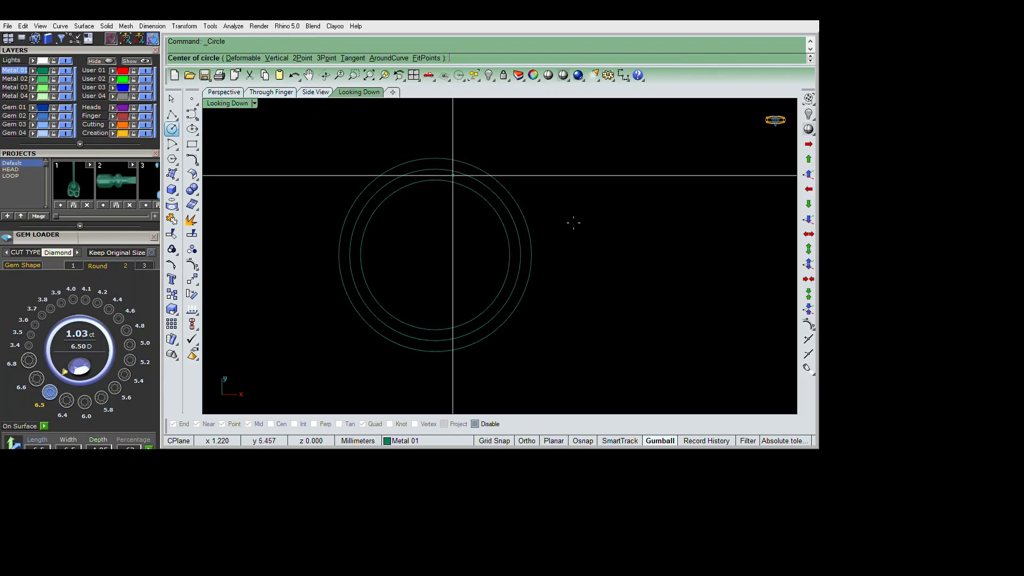
{"action": "left_click", "coordinate": [436, 169]}
{"action": "type", "text": "1.1"}
{"action": "key", "text": "Return"}
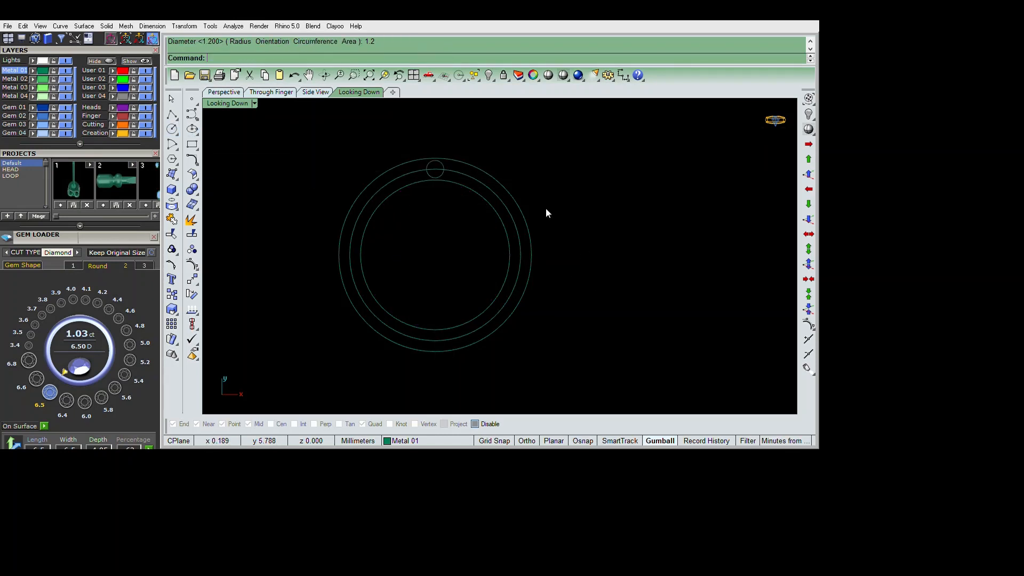
Step: Offset the outer halo's stone circle outward by 0.15 mm and group both circles with their centre point
{"action": "type", "text": "offset"}
{"action": "key", "text": "Return"}
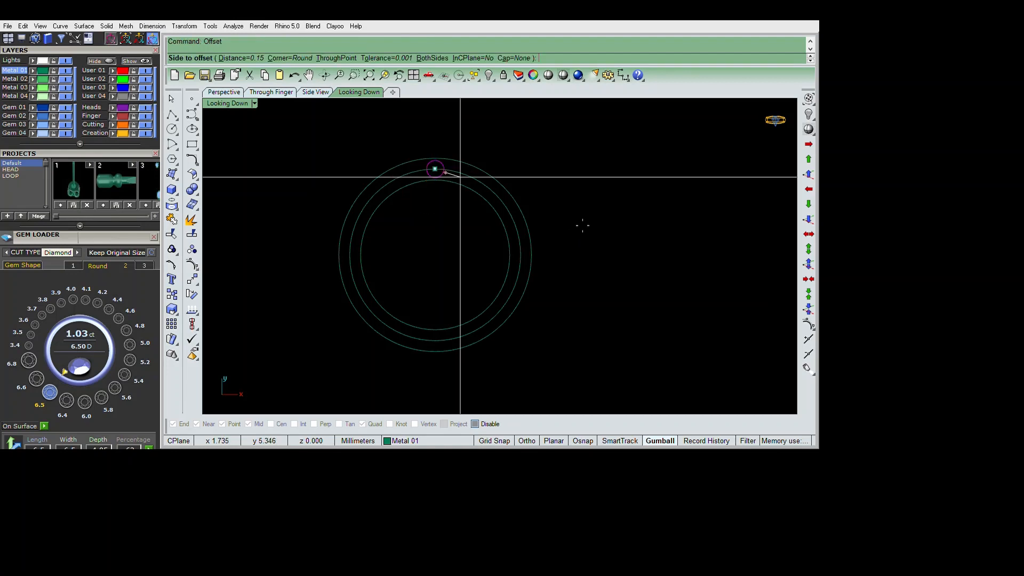
{"action": "left_click", "coordinate": [460, 176]}
{"action": "left_click_drag", "start_coordinate": [389, 135], "coordinate": [480, 210]}
Step: Try a polar array of the grouped stone circles about the origin with 24 items over 360 degrees
{"action": "type", "text": "arraypolar"}
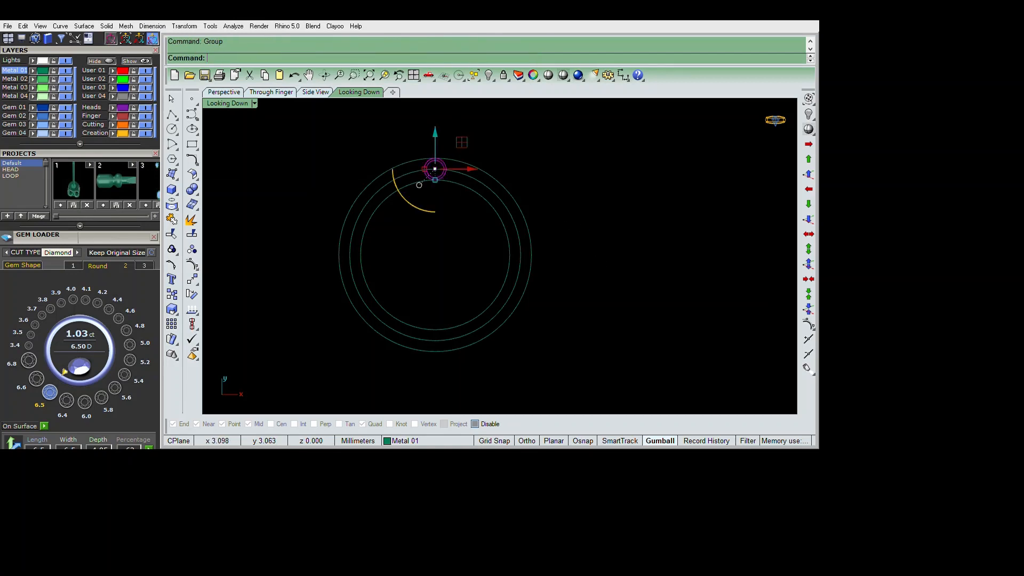
{"action": "key", "text": "Return"}
{"action": "type", "text": "0"}
{"action": "key", "text": "Return"}
{"action": "key", "text": "Return"}
{"action": "key", "text": "Return"}
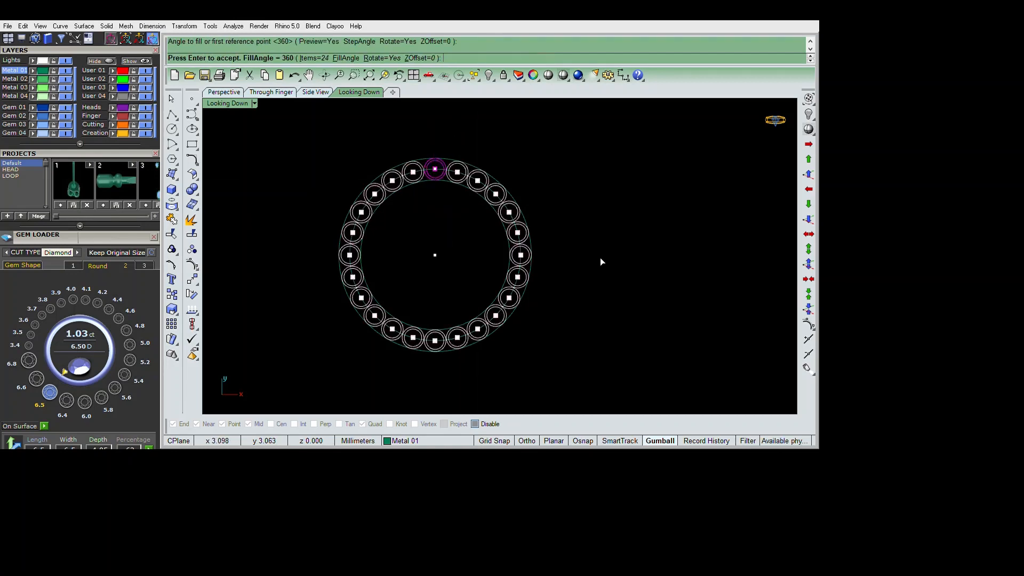
{"action": "key", "text": "Escape"}
Step: Try polar-arraying the grouped stone circles about the origin with 26 items over 360 degrees and undo it
{"action": "key", "text": "Return"}
{"action": "type", "text": "0"}
{"action": "key", "text": "Return"}
{"action": "type", "text": "26"}
{"action": "key", "text": "Return"}
{"action": "key", "text": "Return"}
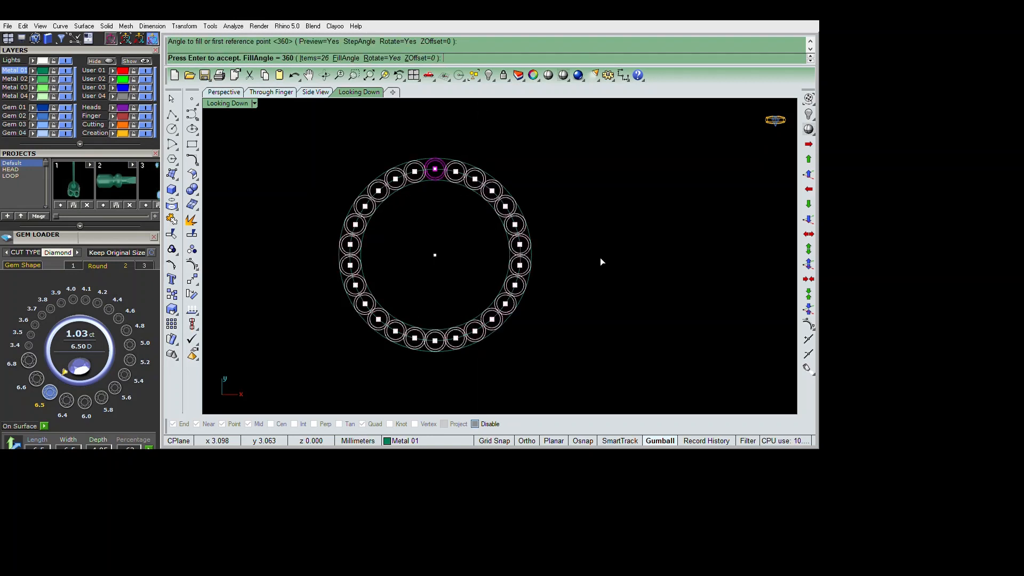
{"action": "key", "text": "Return"}
{"action": "key", "text": "ctrl+z"}
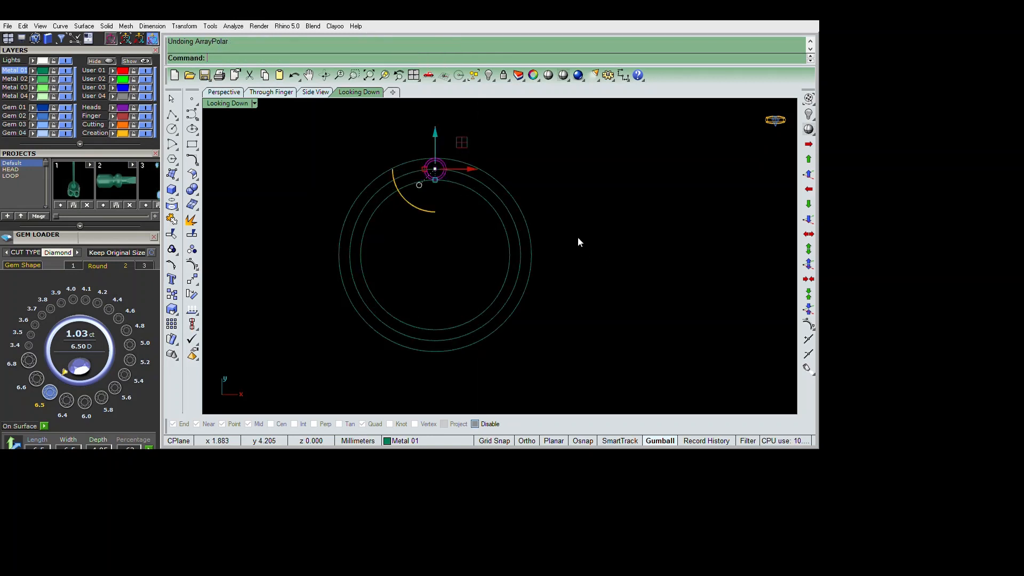
Step: Polar-array the grouped stone circles about the origin with 27 items over 360 degrees
{"action": "key", "text": "Return"}
{"action": "type", "text": "0"}
{"action": "key", "text": "Return"}
{"action": "type", "text": "27"}
{"action": "key", "text": "Return"}
{"action": "key", "text": "Return"}
{"action": "key", "text": "Return"}
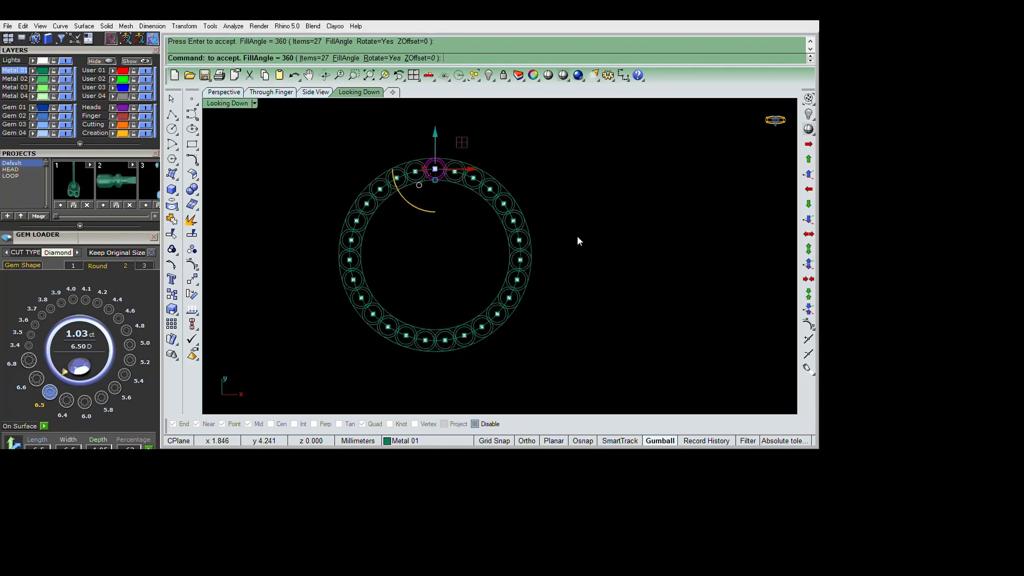
Step: Group all the outer halo's arrayed stone circles and centre points without the ring circles
{"action": "scroll", "coordinate": [372, 176], "scroll_direction": "down", "scroll_amount": 4}
{"action": "left_click_drag", "start_coordinate": [338, 155], "coordinate": [483, 256]}
{"action": "left_click_drag", "start_coordinate": [388, 246], "coordinate": [854, 398], "text": "shift"}
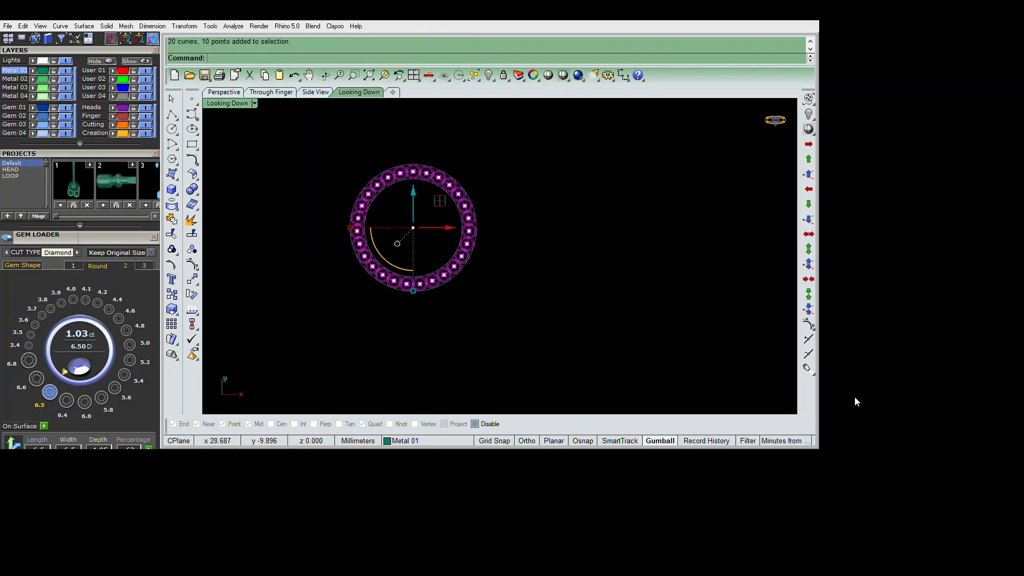
{"action": "right_click_drag", "start_coordinate": [500, 329], "coordinate": [595, 316]}
{"action": "key", "text": "ctrl+g"}
{"action": "scroll", "coordinate": [616, 216], "scroll_direction": "up", "scroll_amount": 6}
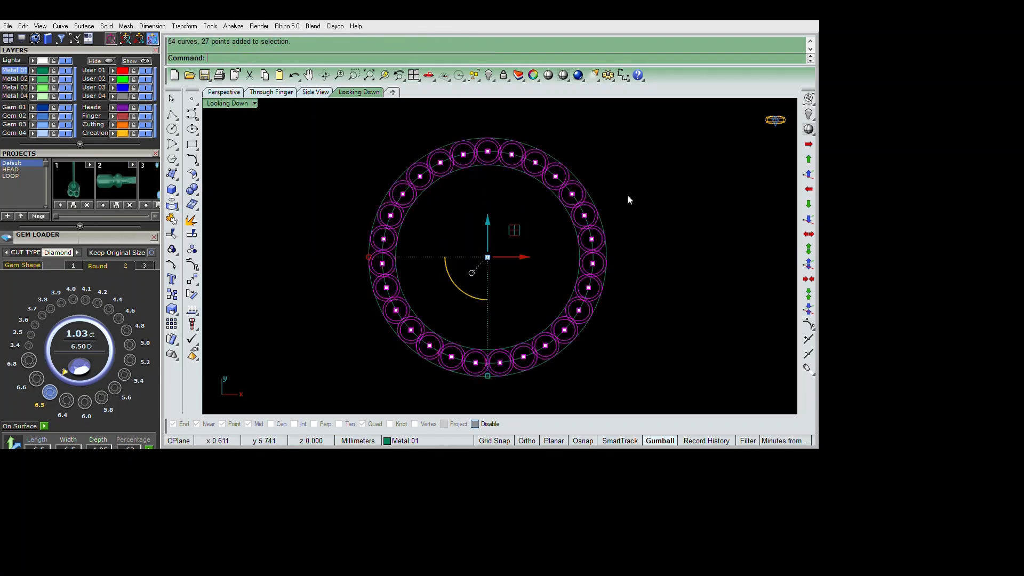
{"action": "key", "text": "Escape"}
Step: Bring back the hidden inner halo and the round centre diamond alongside the outer halo
{"action": "key", "text": "ctrl+shift+h"}
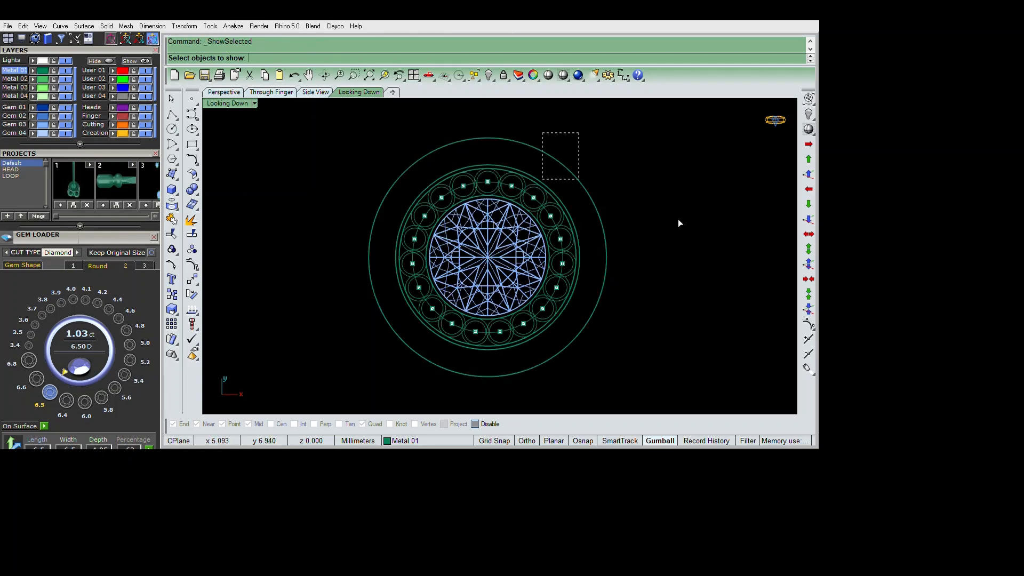
{"action": "left_click_drag", "start_coordinate": [655, 252], "coordinate": [648, 255]}
{"action": "right_click", "coordinate": [648, 256]}
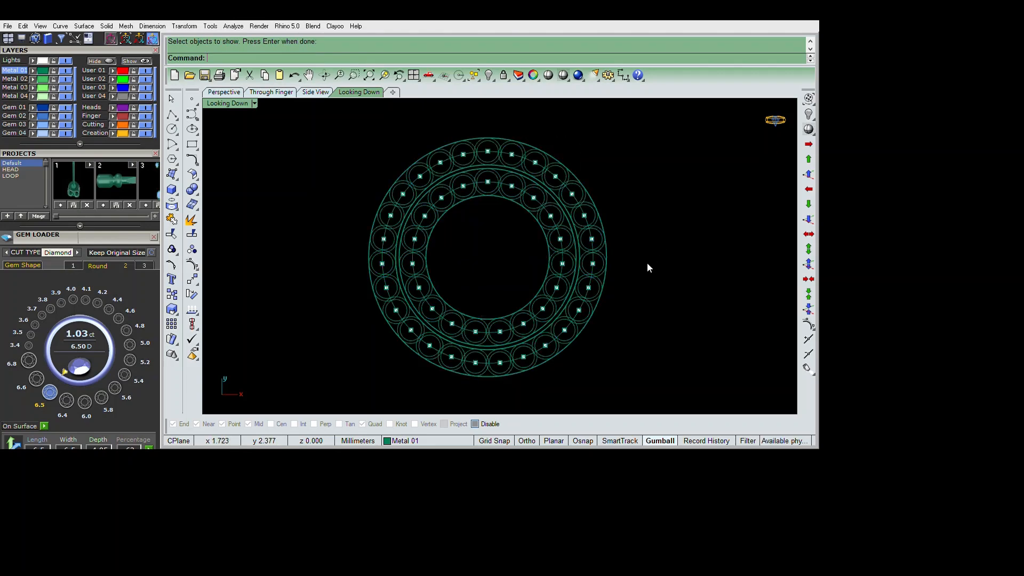
{"action": "right_click_drag", "start_coordinate": [646, 268], "coordinate": [626, 248]}
{"action": "right_click", "coordinate": [626, 249]}
{"action": "left_click_drag", "start_coordinate": [639, 224], "coordinate": [636, 239]}
{"action": "right_click", "coordinate": [642, 241]}
{"action": "scroll", "coordinate": [630, 237], "scroll_direction": "up", "scroll_amount": 11}
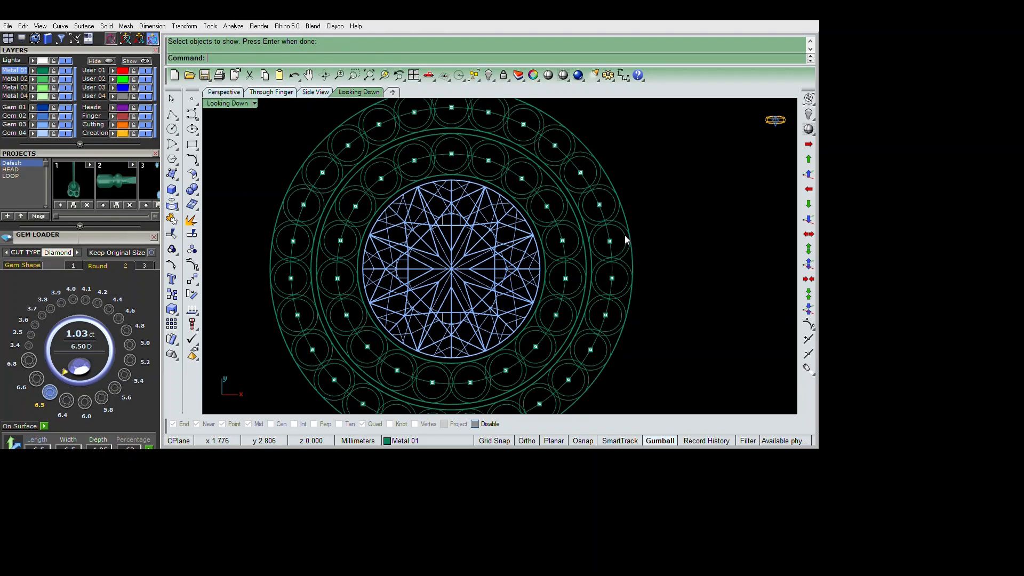
Step: Isolate the centre diamond with the innermost circle and move the diamond up by 0,0,.1
{"action": "left_click", "coordinate": [619, 229]}
{"action": "scroll", "coordinate": [627, 264], "scroll_direction": "down", "scroll_amount": 10}
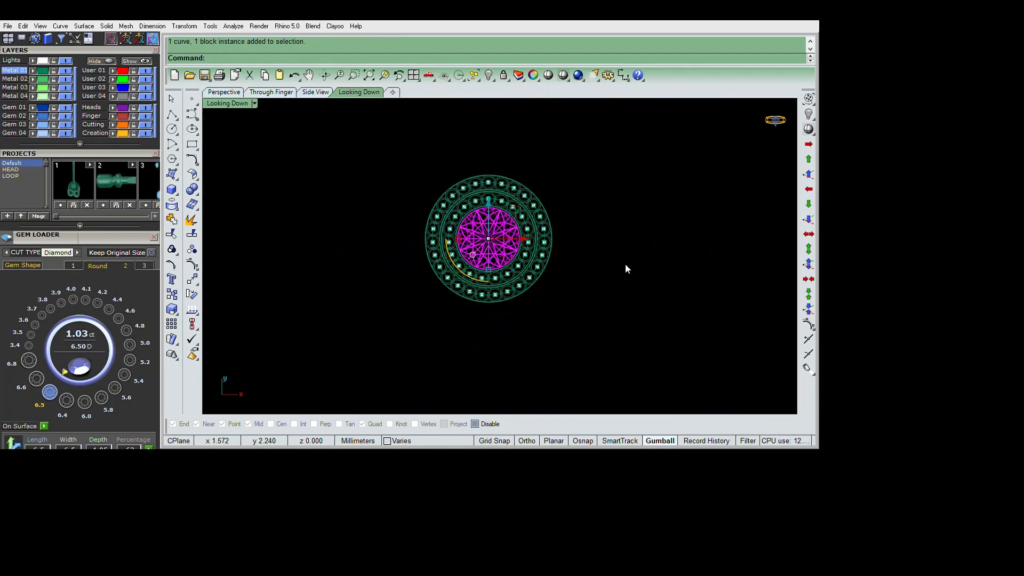
{"action": "right_click", "coordinate": [576, 253]}
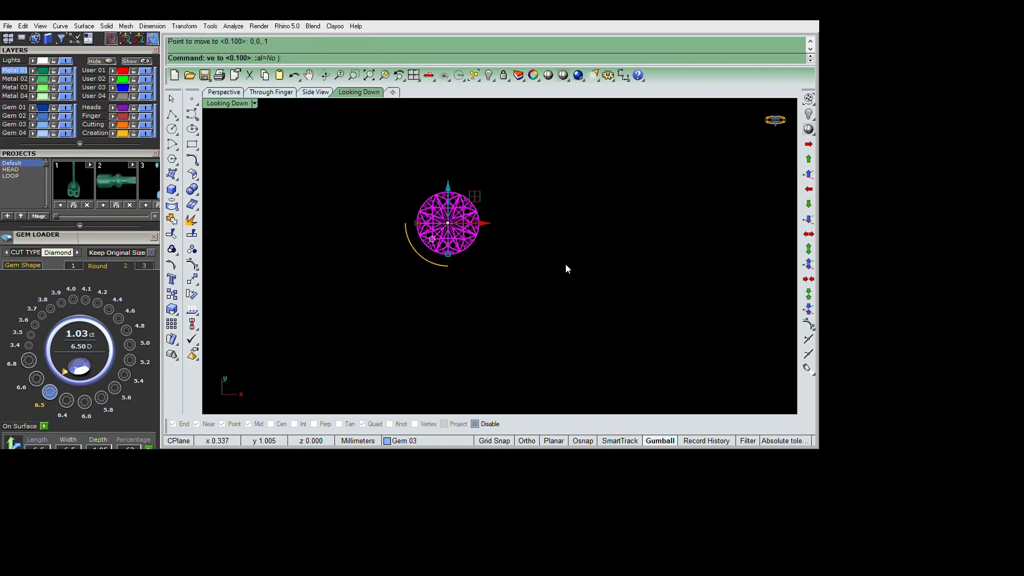
Step: Nudge the diamond slightly further up above its circle while working in the Perspective view
{"action": "key", "text": "ctrl+m"}
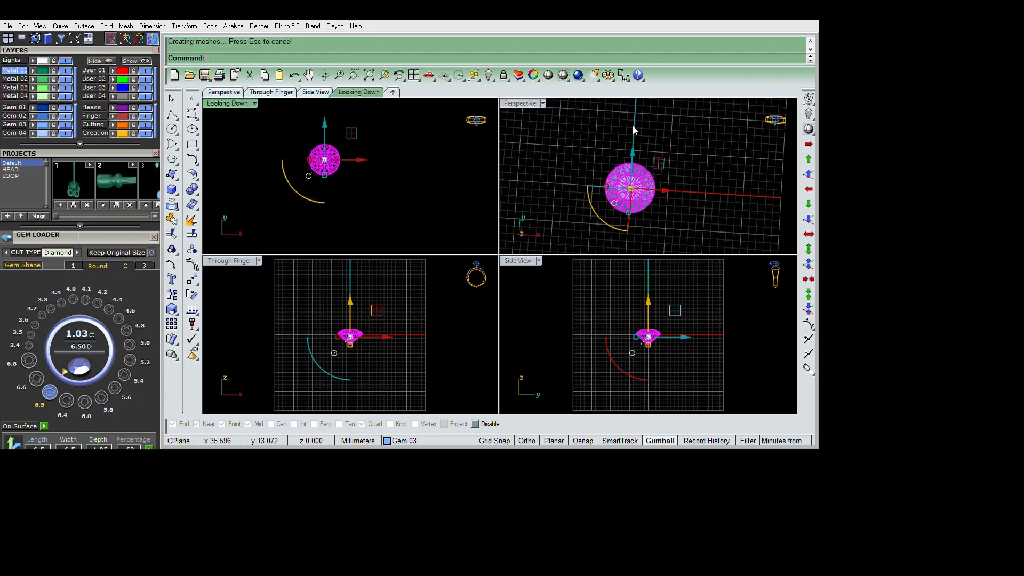
{"action": "key", "text": "ctrl+m"}
{"action": "right_click_drag", "start_coordinate": [632, 131], "coordinate": [630, 299]}
{"action": "scroll", "coordinate": [665, 206], "scroll_direction": "up", "scroll_amount": 4}
{"action": "left_click", "coordinate": [652, 320]}
{"action": "key", "text": "ctrl+a"}
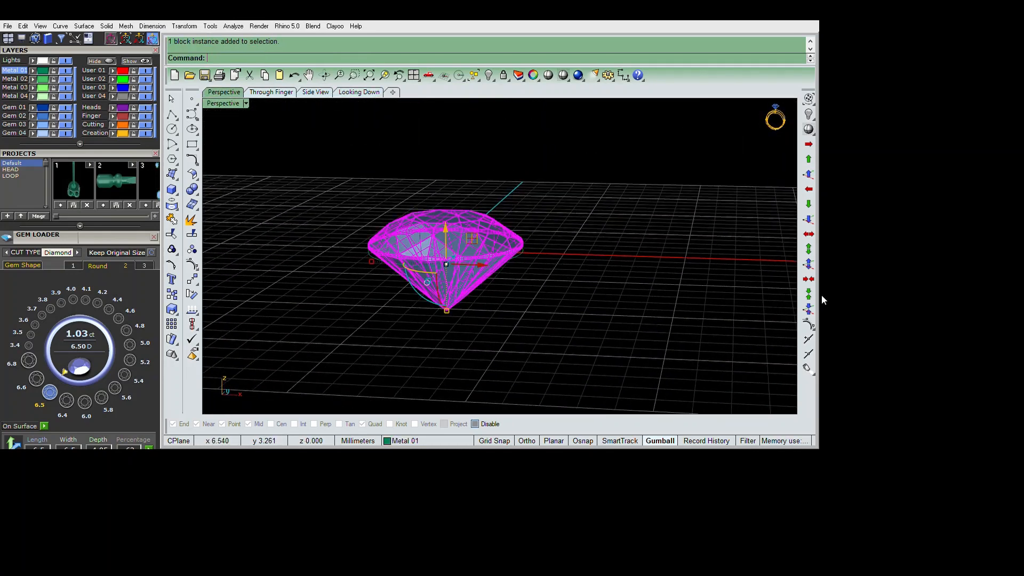
{"action": "left_click", "coordinate": [1011, 209]}
{"action": "left_click", "coordinate": [657, 304]}
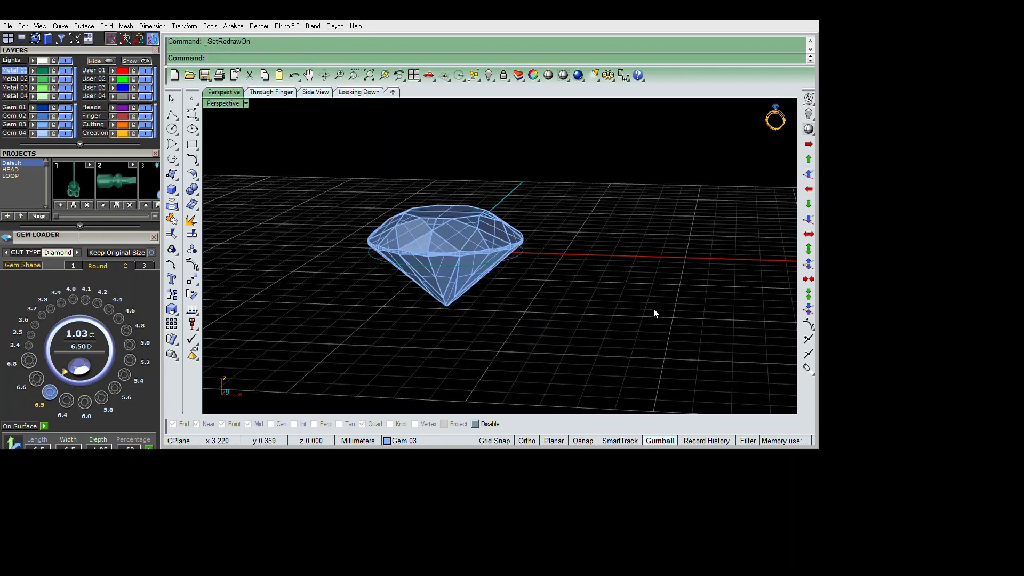
Step: Offset the circle beneath the diamond inward to form the inner edge of the stone seat
{"action": "left_click", "coordinate": [654, 308]}
{"action": "right_click_drag", "start_coordinate": [705, 270], "coordinate": [576, 325]}
{"action": "right_click", "coordinate": [576, 325]}
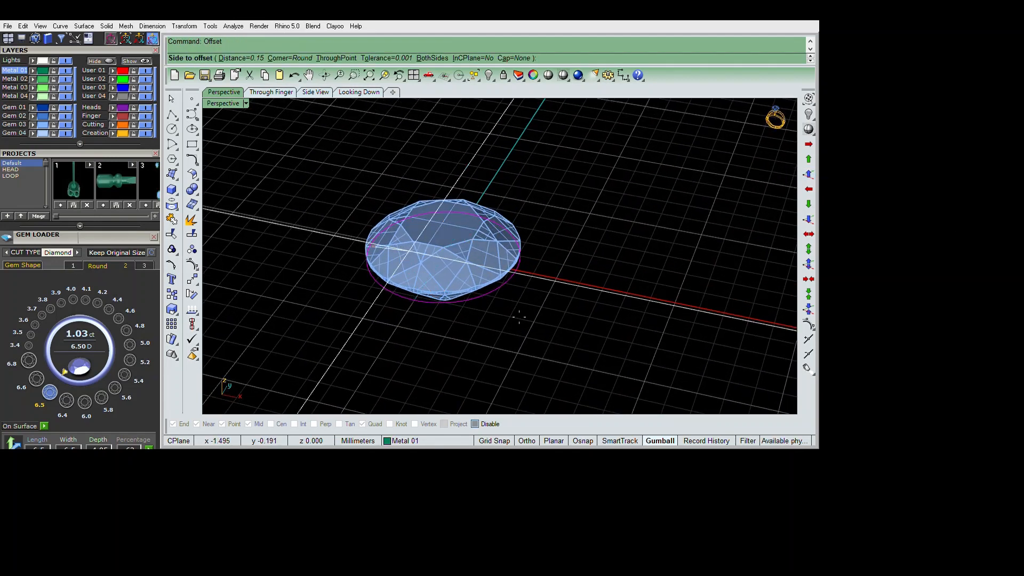
{"action": "type", "text": "1.5"}
{"action": "key", "text": "Return"}
{"action": "left_click", "coordinate": [511, 309]}
Step: Hide the diamond and extrude both concentric circles downward into a solid ring
{"action": "left_click", "coordinate": [554, 308]}
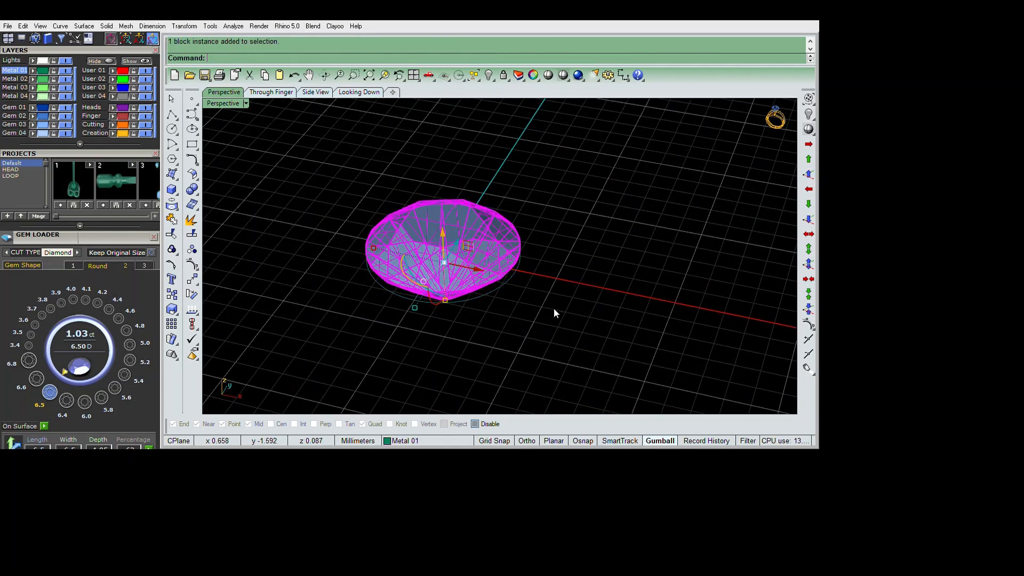
{"action": "key", "text": "ctrl+h"}
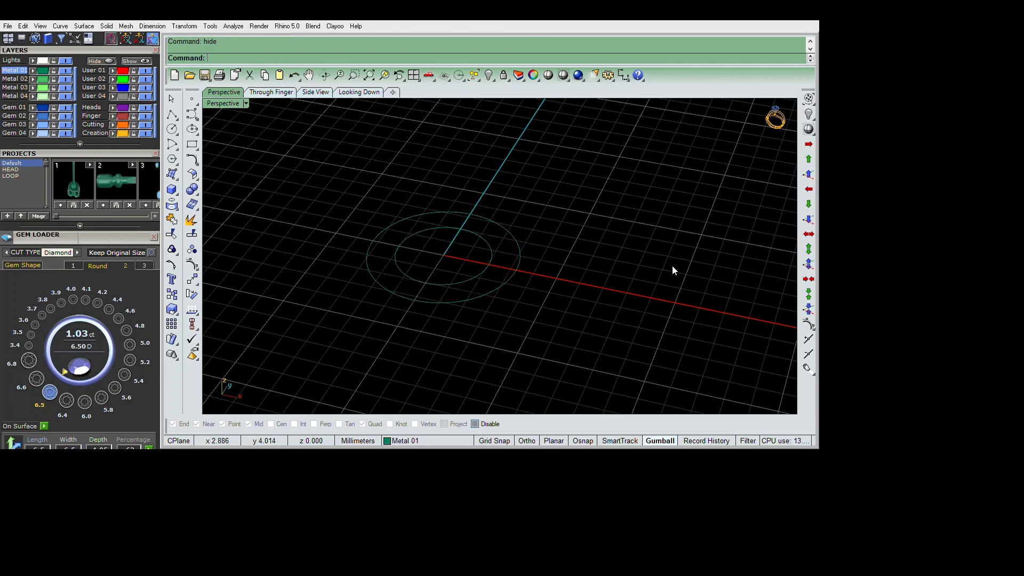
{"action": "key", "text": "ctrl+a"}
{"action": "right_click_drag", "start_coordinate": [599, 311], "coordinate": [595, 287], "text": "shift"}
{"action": "type", "text": "e"}
{"action": "key", "text": "Return"}
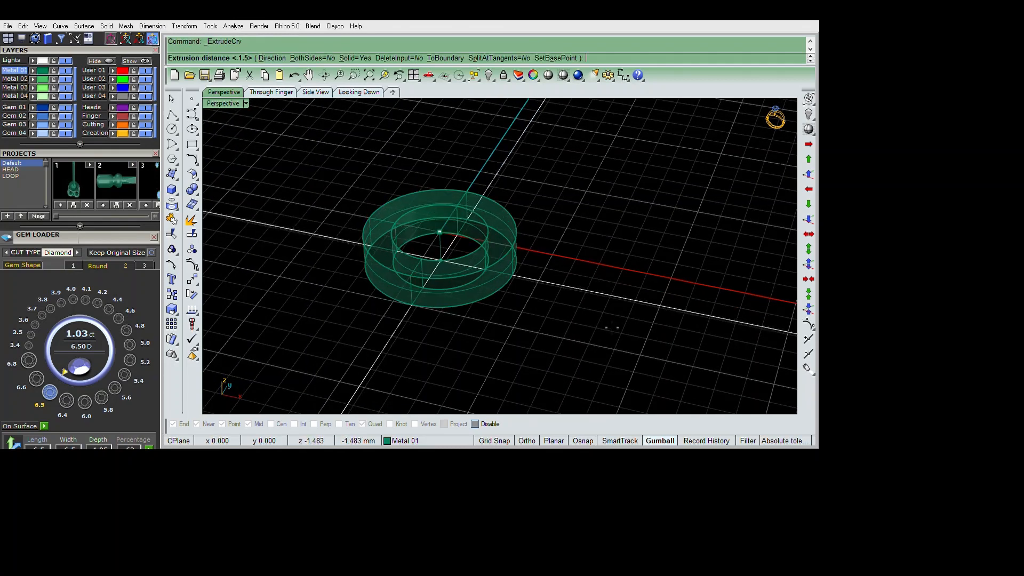
{"action": "type", "text": "-1.5"}
{"action": "key", "text": "Return"}
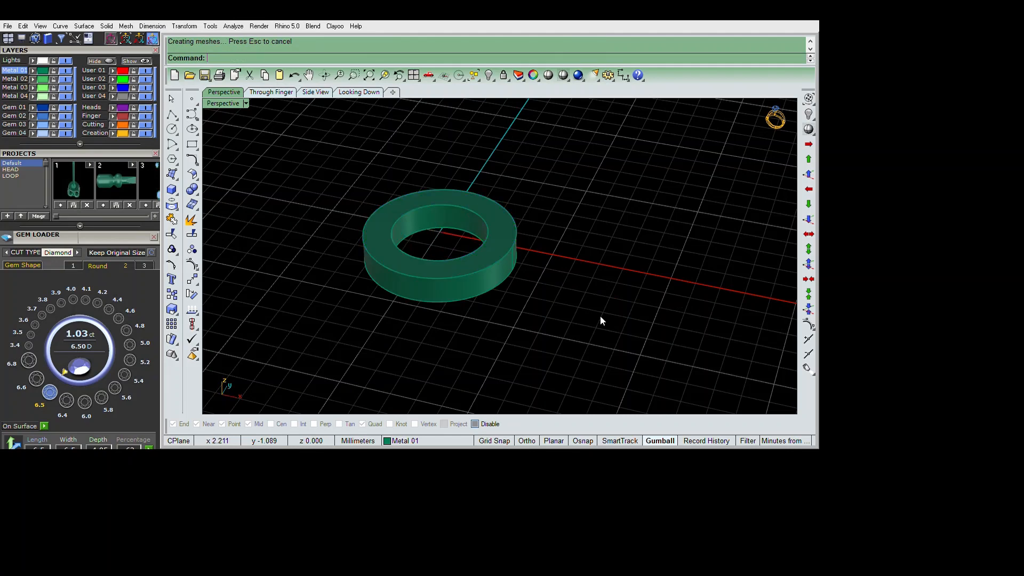
Step: Chamfer the solid ring's upper inner edge by 0.8 mm
{"action": "type", "text": "ce"}
{"action": "key", "text": "Return"}
{"action": "key", "text": "Return"}
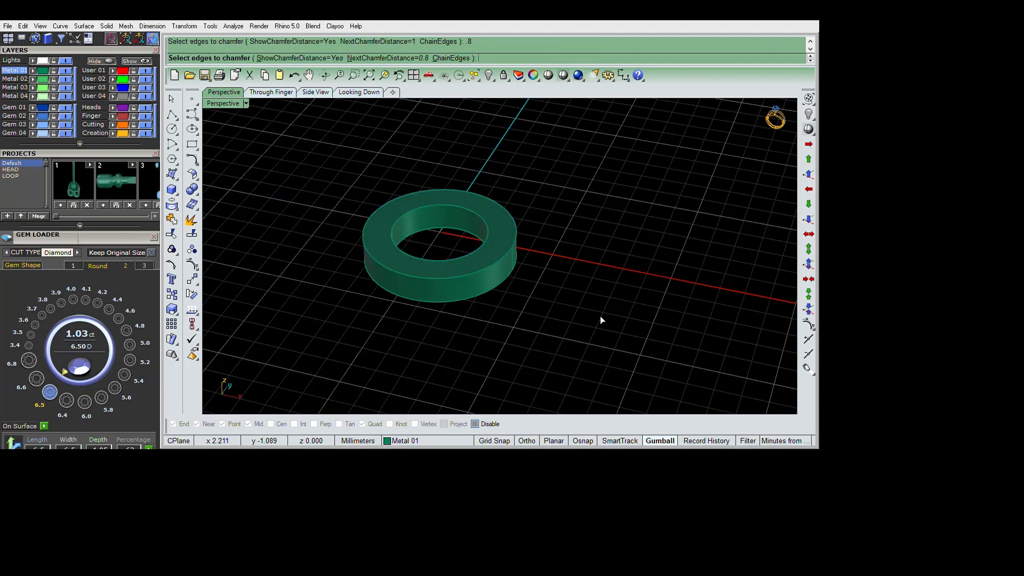
{"action": "left_click", "coordinate": [596, 309]}
{"action": "key", "text": "Return"}
Step: Bring back the hidden diamond and group it with the chamfered ring and its two circles
{"action": "key", "text": "Return"}
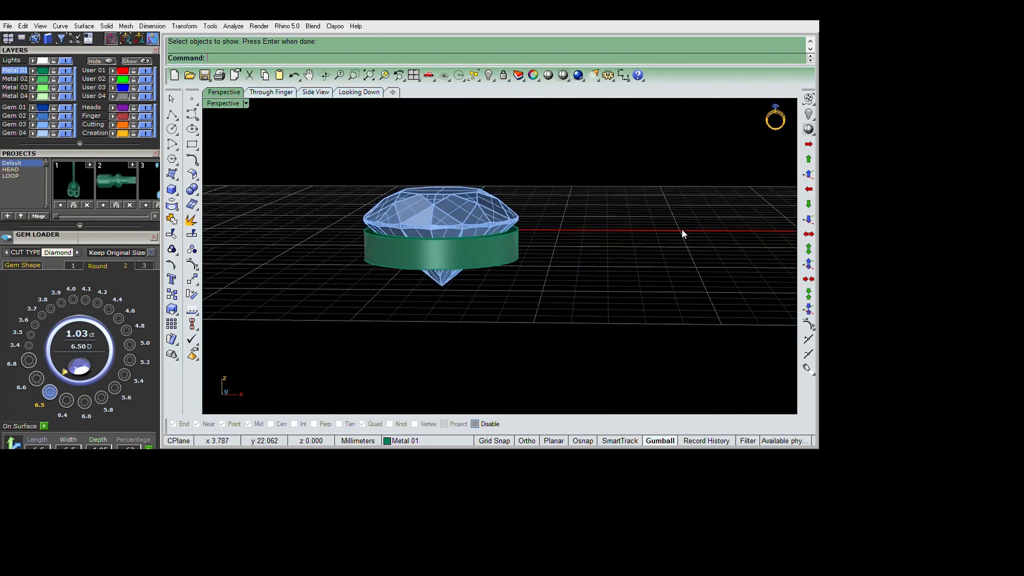
{"action": "key", "text": "Return"}
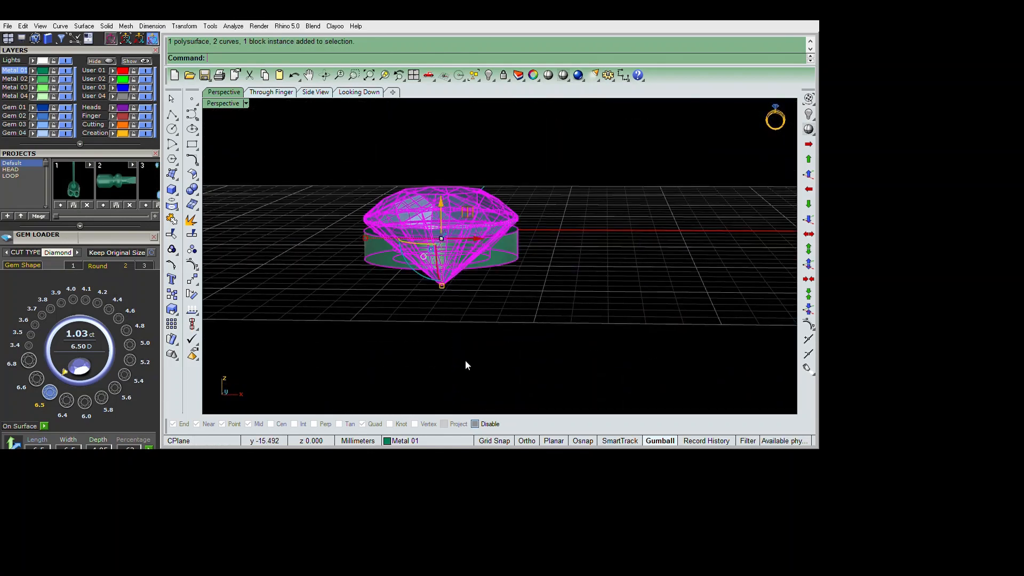
{"action": "key", "text": "ctrl+g"}
Step: Draw a three-point interpolated prong curve beside the diamond in the Through Finger view, running from above the crown to below the seat
{"action": "double_click", "coordinate": [223, 104]}
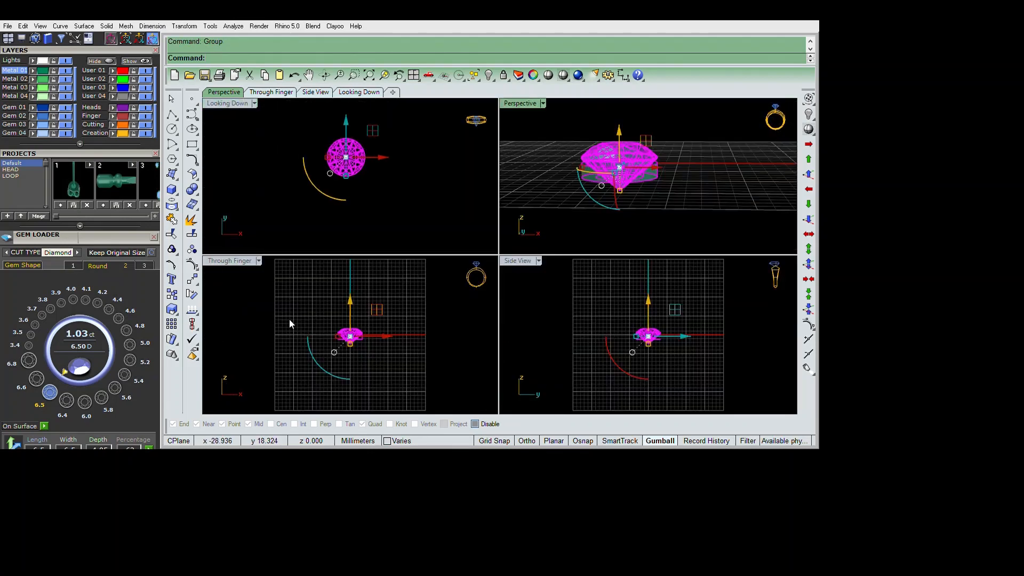
{"action": "double_click", "coordinate": [231, 261]}
{"action": "right_click_drag", "start_coordinate": [529, 312], "coordinate": [455, 275]}
{"action": "left_click", "coordinate": [297, 159]}
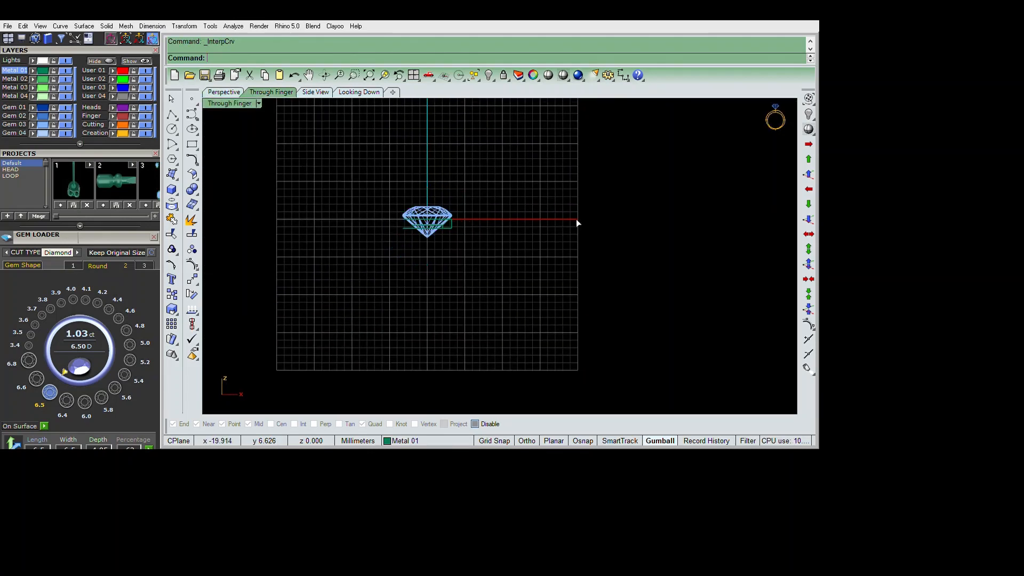
{"action": "scroll", "coordinate": [560, 255], "scroll_direction": "up", "scroll_amount": 6}
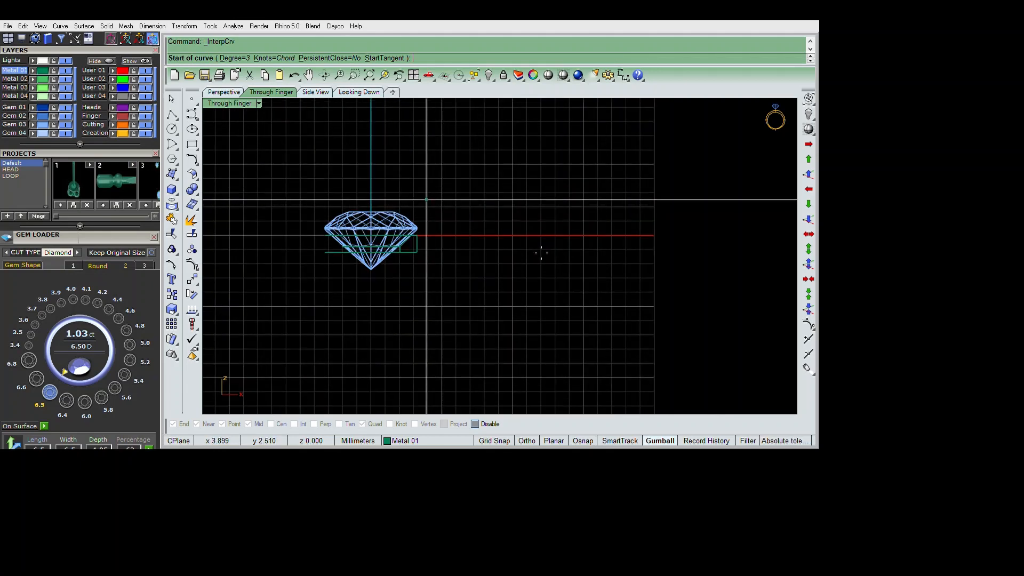
{"action": "left_click", "coordinate": [426, 199]}
{"action": "left_click", "coordinate": [424, 223]}
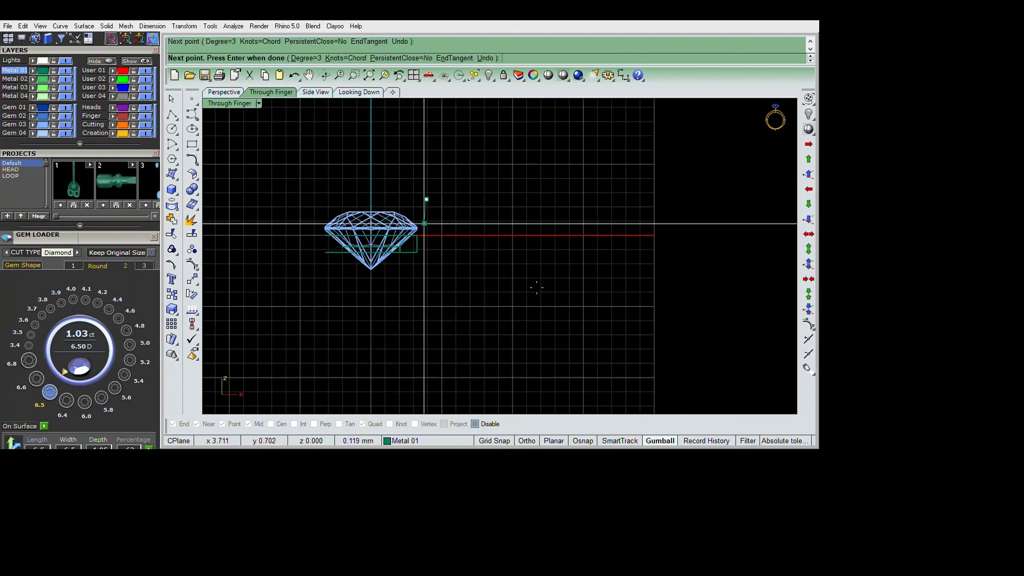
{"action": "left_click", "coordinate": [394, 270]}
{"action": "right_click", "coordinate": [502, 334]}
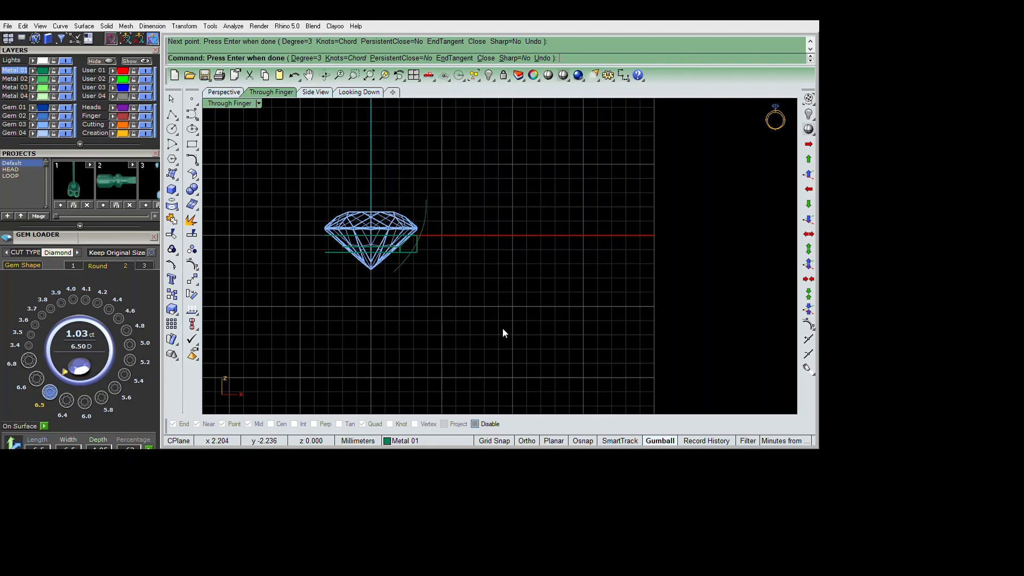
Step: Pipe the prong curve with a 0.5 mm start and end radius
{"action": "type", "text": "pipe"}
{"action": "key", "text": "Return"}
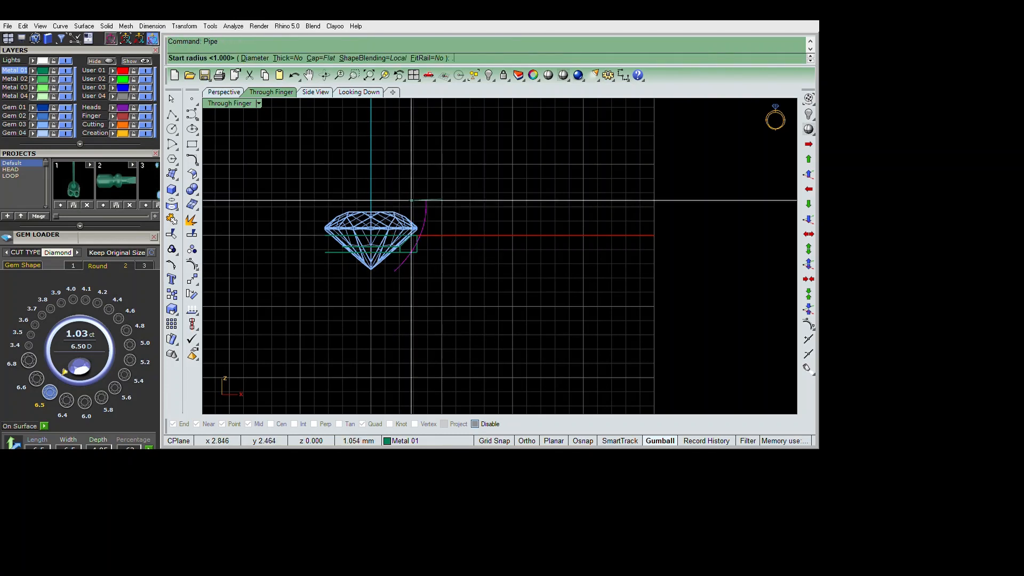
{"action": "type", "text": ".5"}
{"action": "key", "text": "Return"}
{"action": "key", "text": "Return"}
{"action": "key", "text": "Return"}
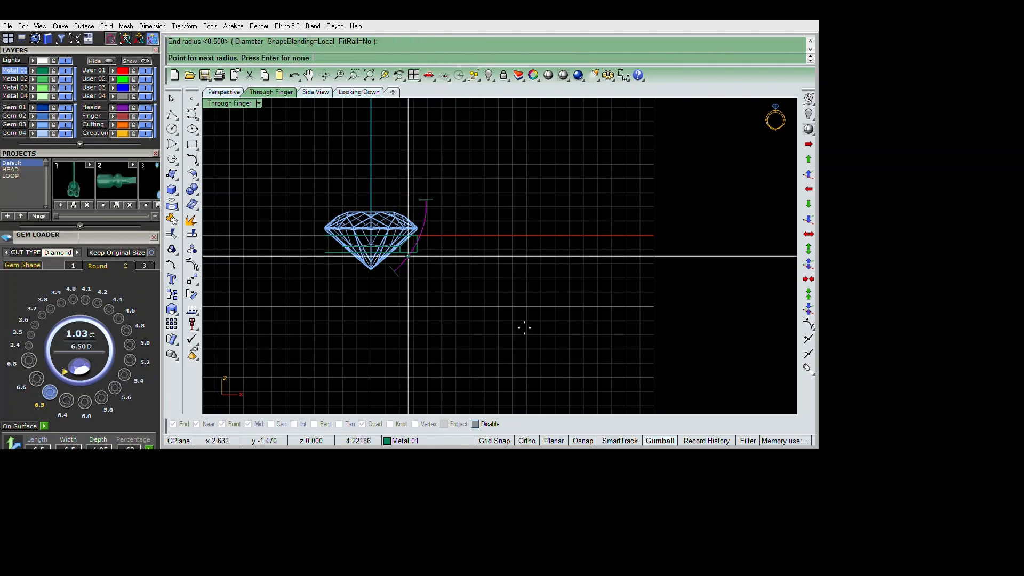
Step: Move the prong pipe and its curve slightly so the prong's inner side meets the diamond's girdle
{"action": "scroll", "coordinate": [426, 224], "scroll_direction": "up", "scroll_amount": 4}
{"action": "left_click_drag", "start_coordinate": [455, 188], "coordinate": [400, 213]}
{"action": "type", "text": "m"}
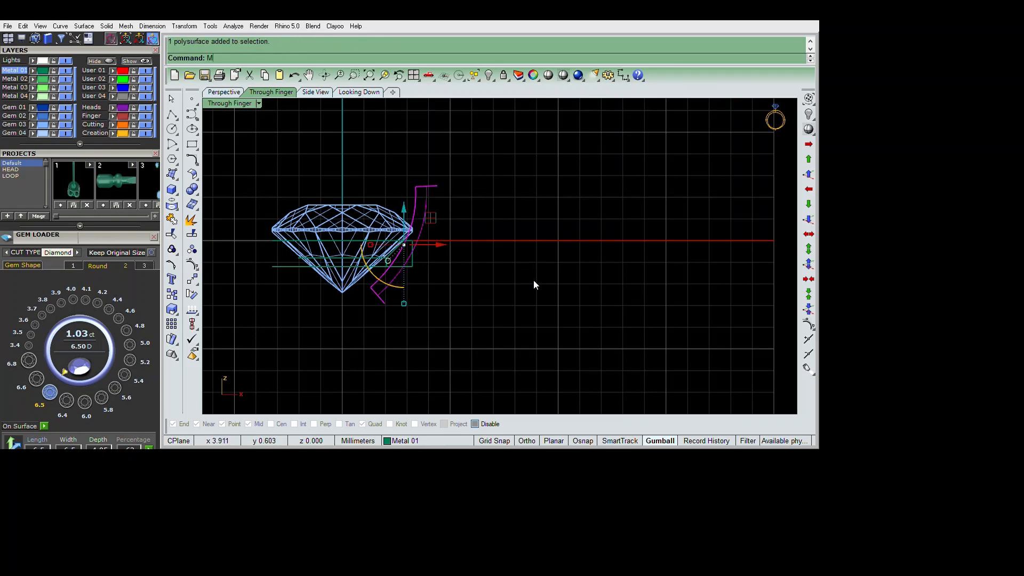
{"action": "key", "text": "Return"}
{"action": "scroll", "coordinate": [427, 227], "scroll_direction": "up", "scroll_amount": 4}
{"action": "left_click", "coordinate": [428, 205]}
{"action": "left_click", "coordinate": [423, 229]}
{"action": "right_click_drag", "start_coordinate": [427, 237], "coordinate": [437, 201]}
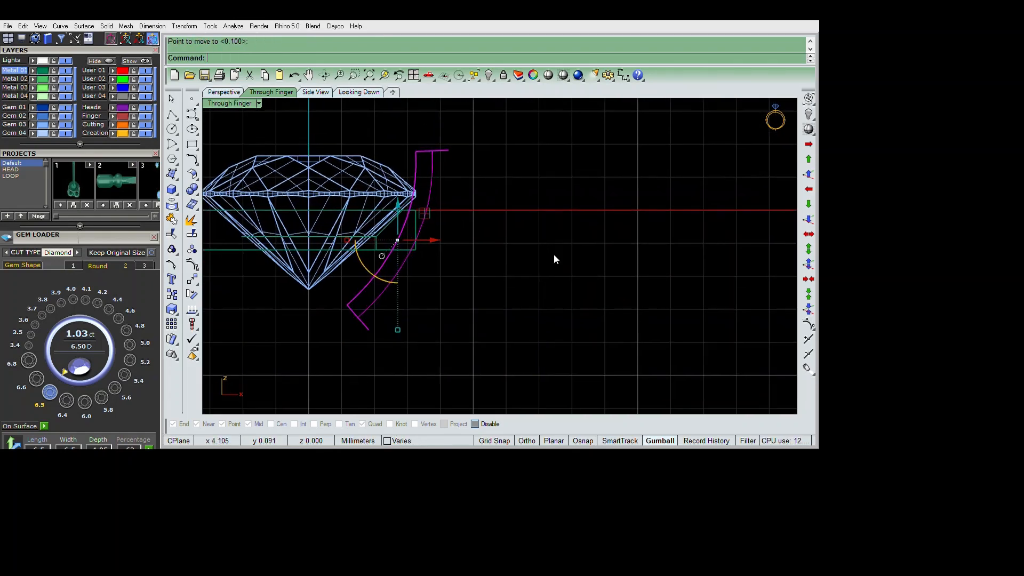
Step: Create a cutting plane level with the seat's underside and boolean-subtract it to trim away the prong's lower end
{"action": "type", "text": "c"}
{"action": "key", "text": "Return"}
{"action": "right_click_drag", "start_coordinate": [558, 315], "coordinate": [617, 320]}
{"action": "key", "text": "Escape"}
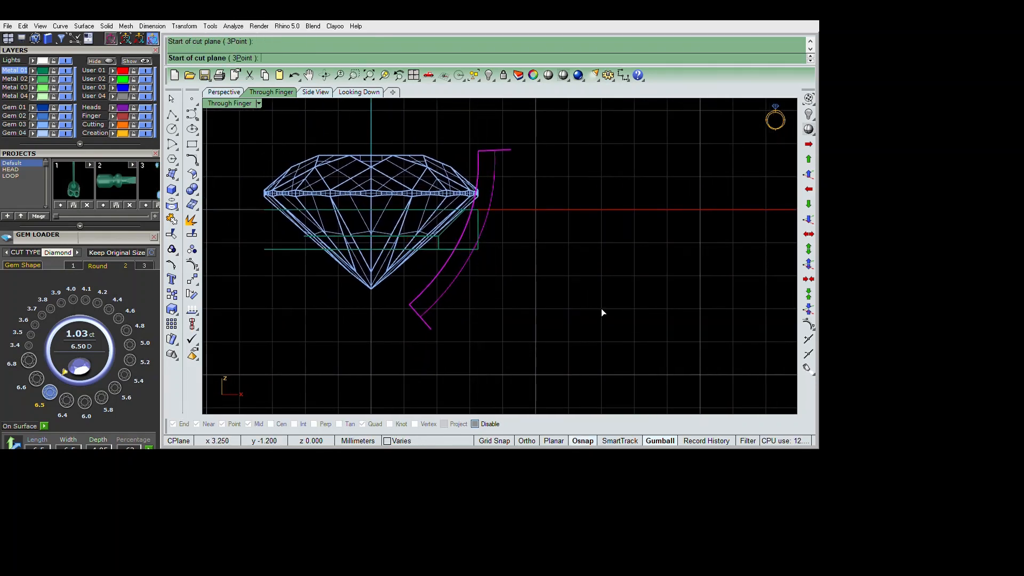
{"action": "type", "text": "bd"}
{"action": "key", "text": "Return"}
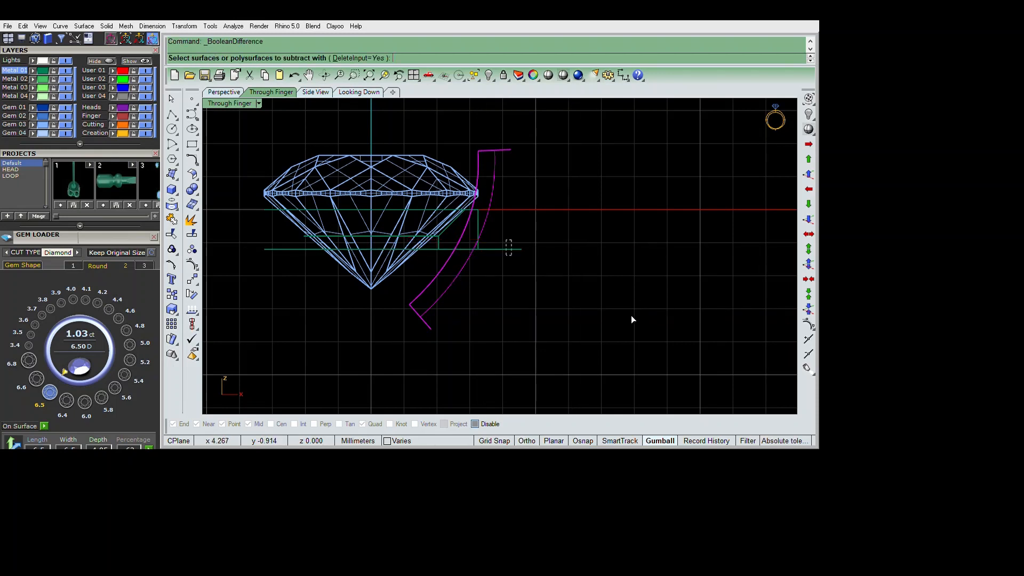
{"action": "left_click", "coordinate": [505, 249]}
{"action": "key", "text": "Return"}
Step: Fillet the prong's top edge with a 0.3 mm radius
{"action": "type", "text": "fe"}
{"action": "key", "text": "Return"}
{"action": "type", "text": ".3"}
{"action": "key", "text": "Return"}
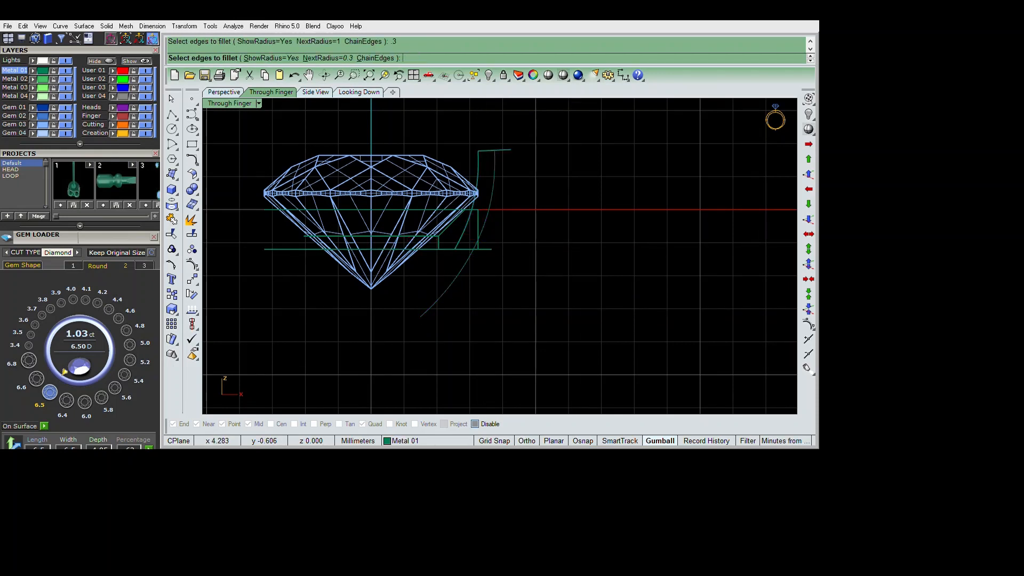
{"action": "left_click_drag", "start_coordinate": [579, 166], "coordinate": [665, 207]}
{"action": "key", "text": "Return"}
{"action": "key", "text": "Return"}
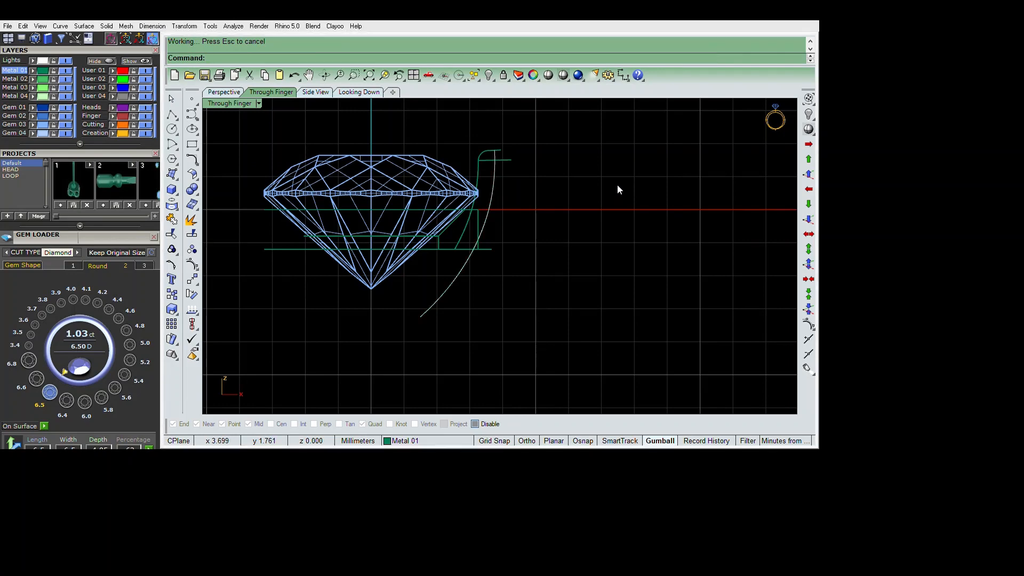
Step: Group the prong with its curve and rotate it 45° about the origin in the Looking Down view
{"action": "key", "text": "ctrl+a"}
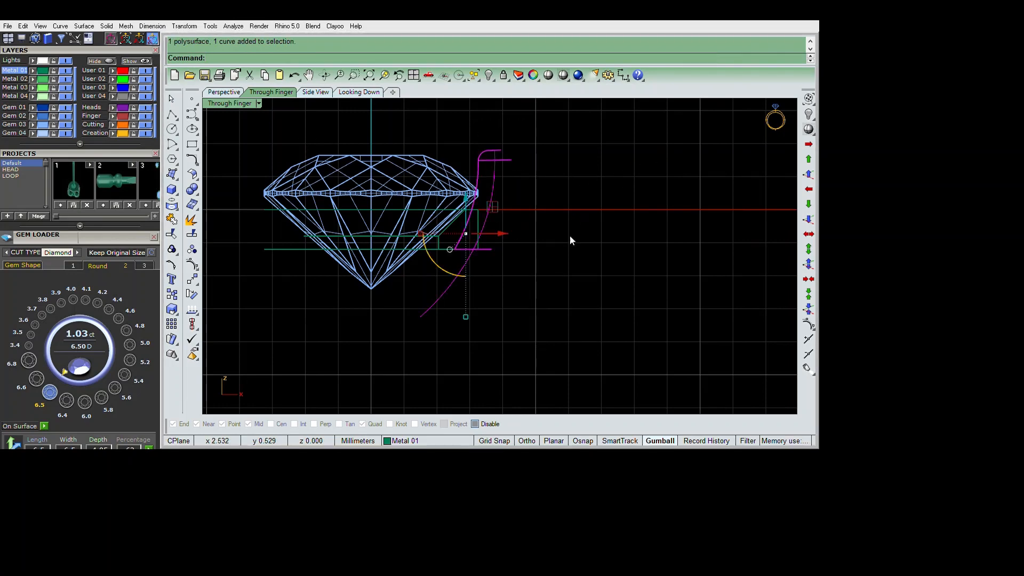
{"action": "key", "text": "ctrl+g"}
{"action": "double_click", "coordinate": [230, 104]}
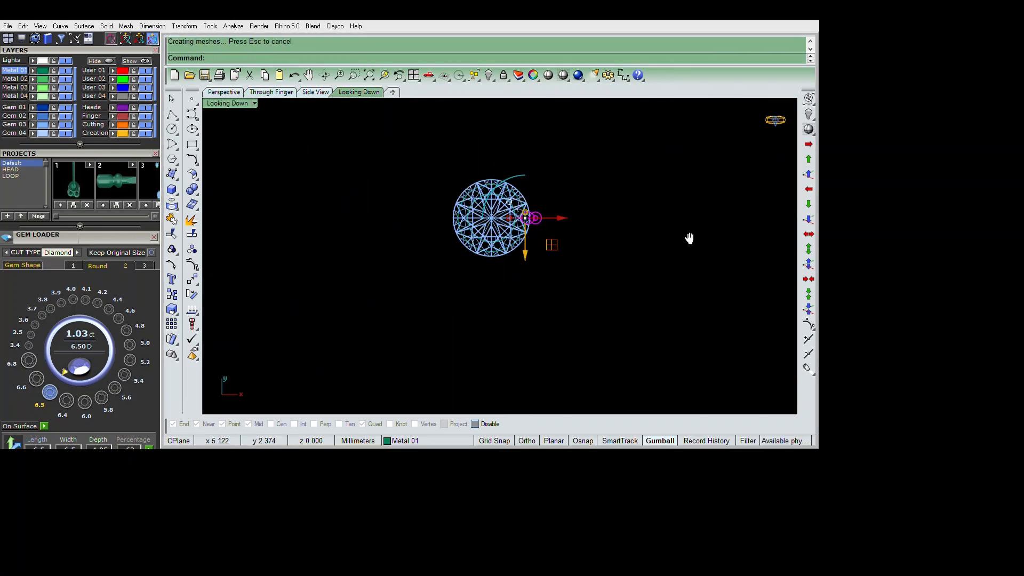
{"action": "right_click_drag", "start_coordinate": [690, 238], "coordinate": [622, 218]}
{"action": "key", "text": "ctrl+r"}
{"action": "type", "text": "0"}
{"action": "key", "text": "Return"}
{"action": "type", "text": "45"}
{"action": "key", "text": "Return"}
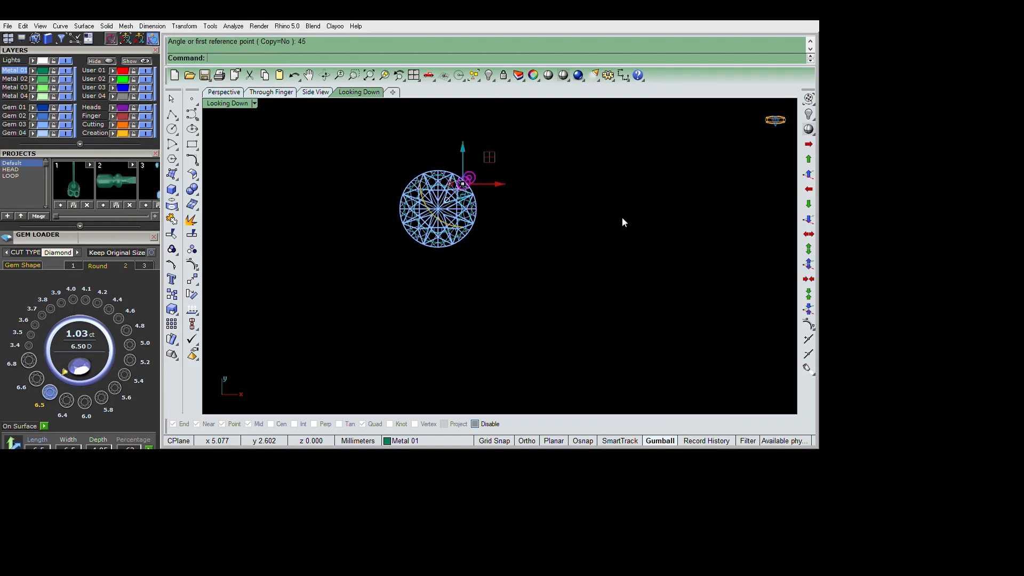
Step: Polar array the prong around the origin as 4 items over 360°
{"action": "type", "text": "ArrayPolar"}
{"action": "key", "text": "Return"}
{"action": "type", "text": "0"}
{"action": "key", "text": "Return"}
{"action": "type", "text": "4"}
{"action": "key", "text": "Return"}
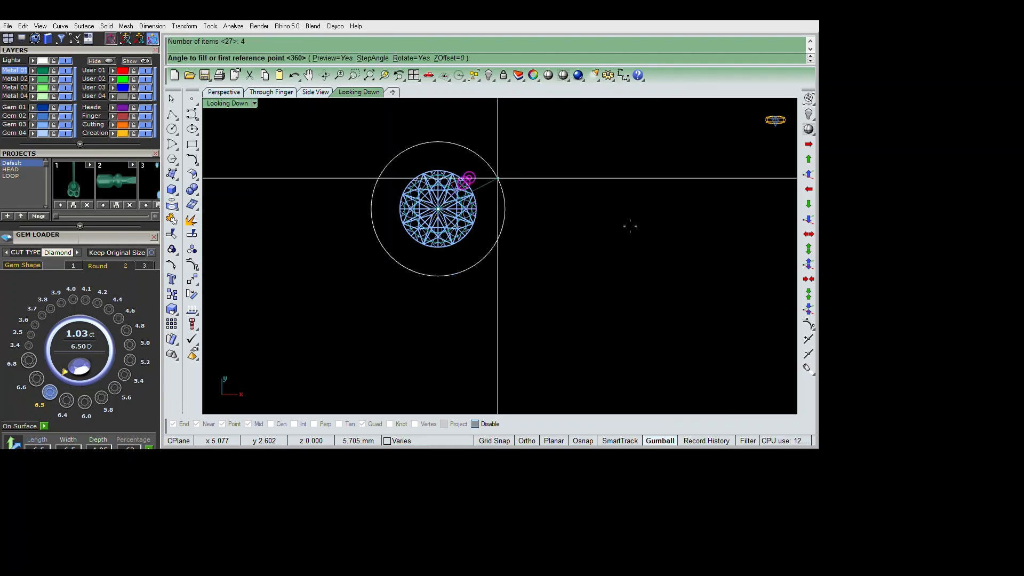
{"action": "key", "text": "Return"}
Step: Group the diamond, seat and prongs, shade the view and bring back the hidden double halo rings
{"action": "left_click_drag", "start_coordinate": [375, 149], "coordinate": [686, 312]}
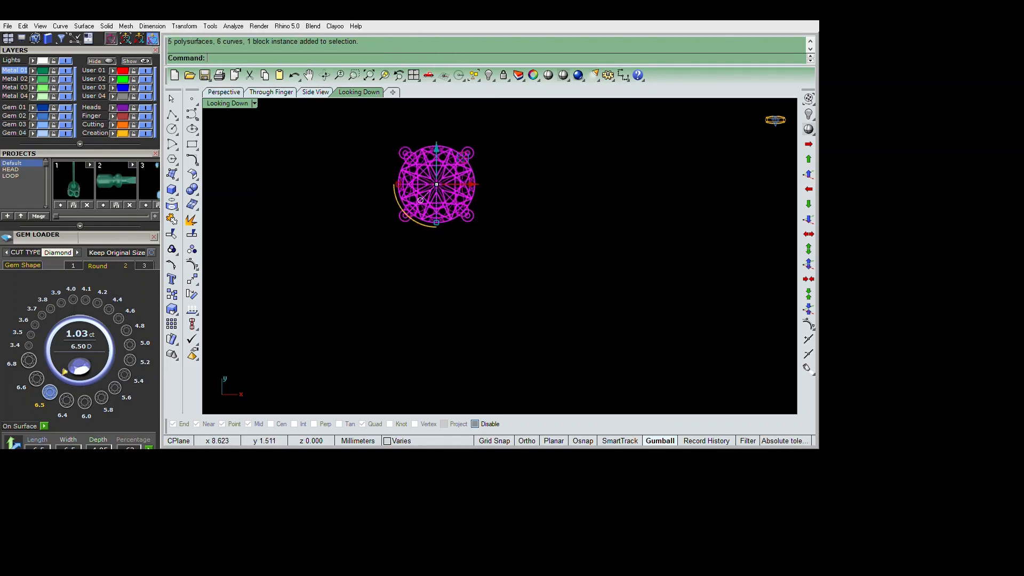
{"action": "key", "text": "ctrl+g"}
{"action": "left_click", "coordinate": [563, 75]}
{"action": "key", "text": "Escape"}
{"action": "key", "text": "ctrl+shift+h"}
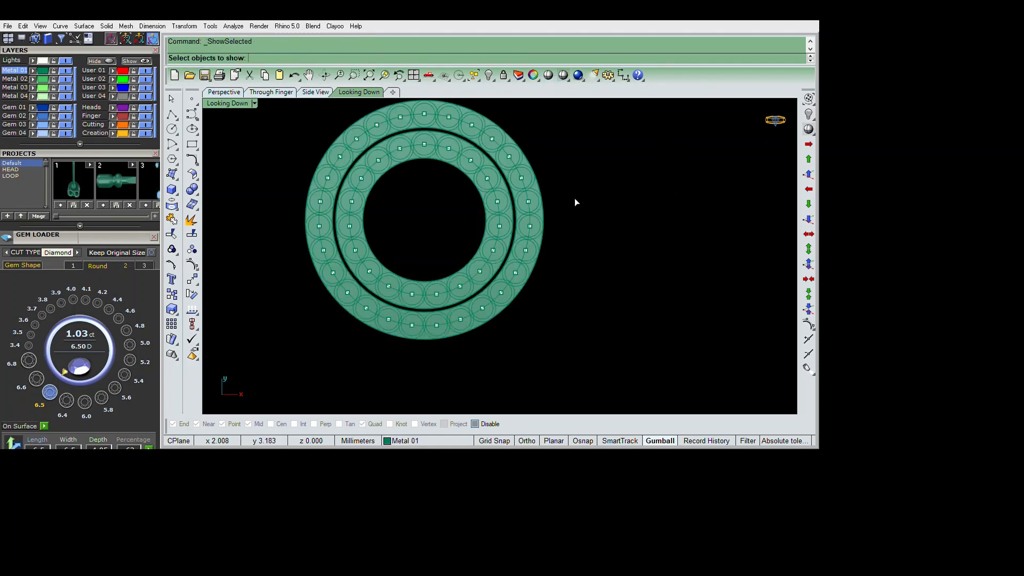
{"action": "key", "text": "Return"}
{"action": "scroll", "coordinate": [551, 196], "scroll_direction": "up", "scroll_amount": 3}
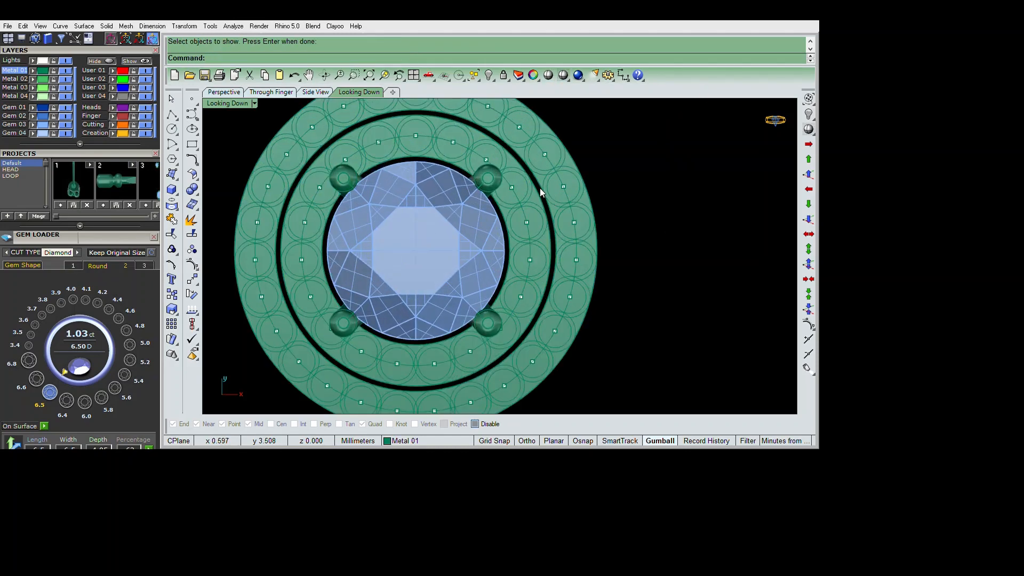
{"action": "scroll", "coordinate": [549, 198], "scroll_direction": "down", "scroll_amount": 3}
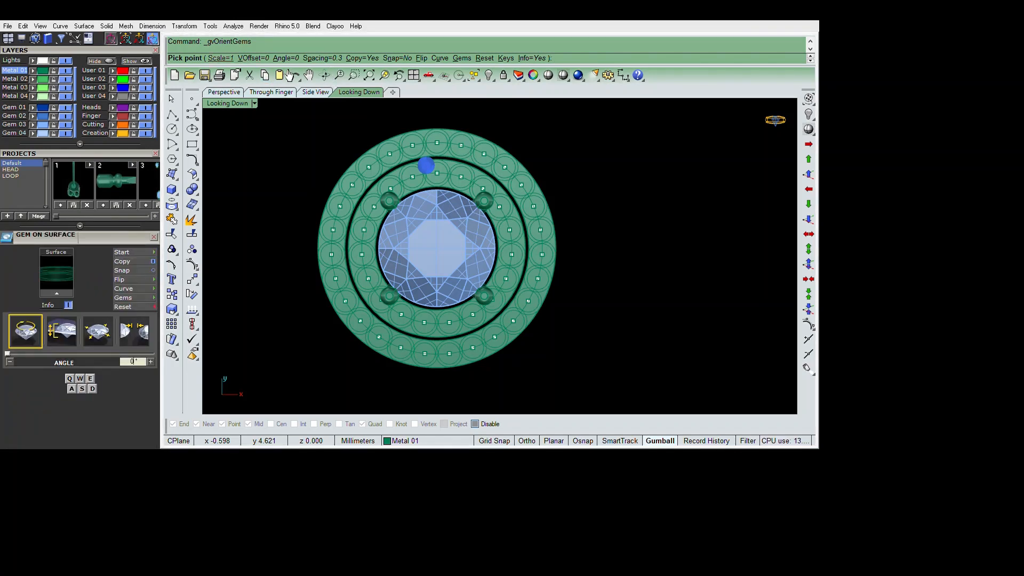
Step: Place one 1.2 mm gem on the inner halo ring and one on the outer halo ring at their uppermost stone positions
{"action": "left_click", "coordinate": [230, 58]}
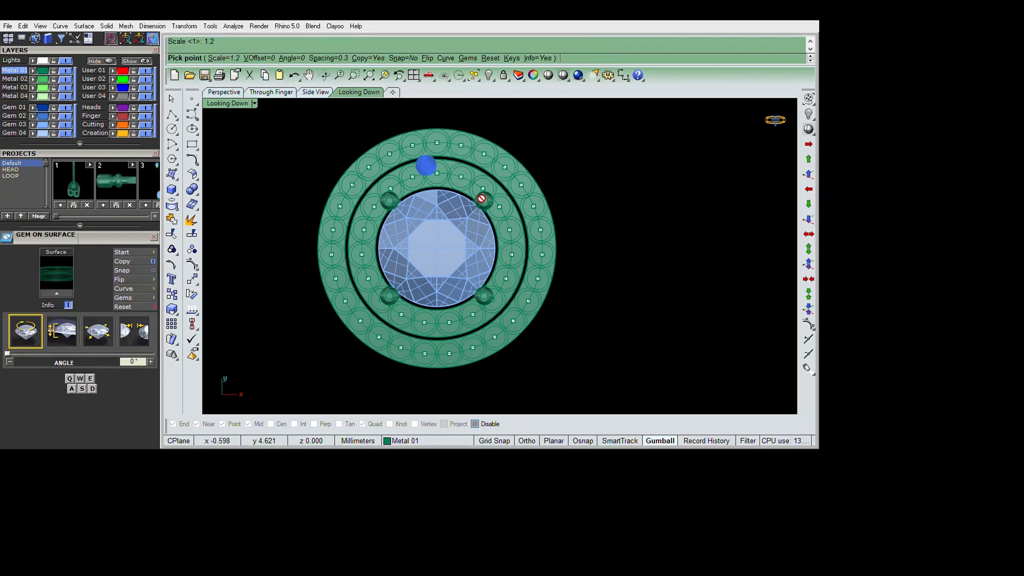
{"action": "right_click", "coordinate": [556, 217]}
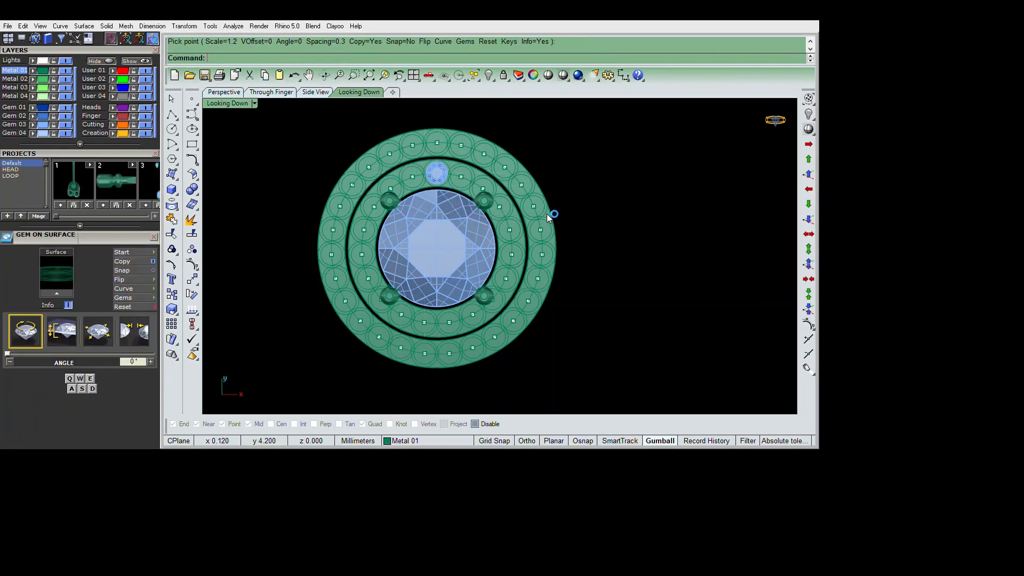
{"action": "scroll", "coordinate": [544, 179], "scroll_direction": "up", "scroll_amount": 2}
{"action": "left_click", "coordinate": [548, 186]}
{"action": "right_click", "coordinate": [548, 186]}
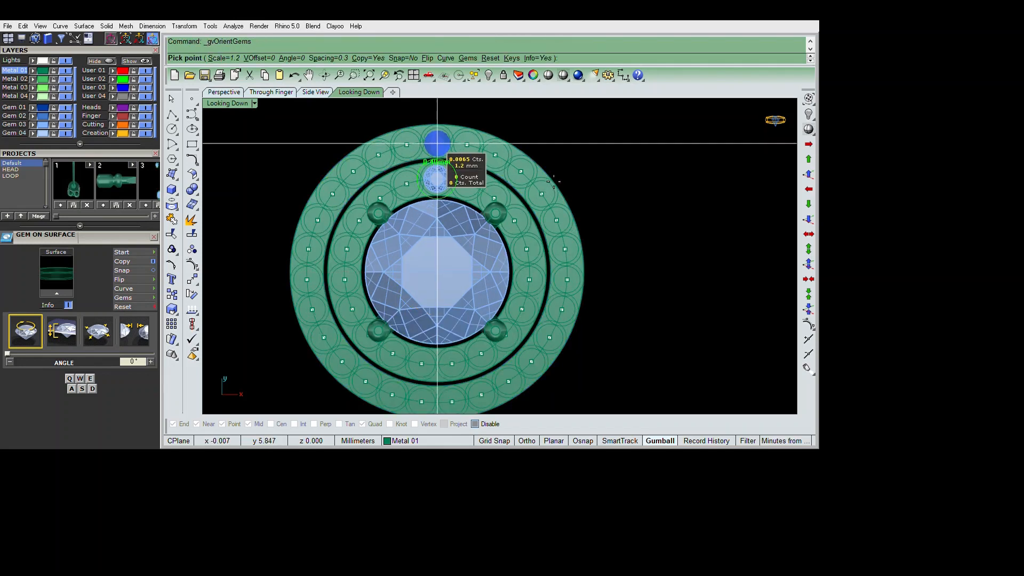
{"action": "left_click", "coordinate": [436, 142], "text": "alt"}
{"action": "right_click", "coordinate": [548, 170]}
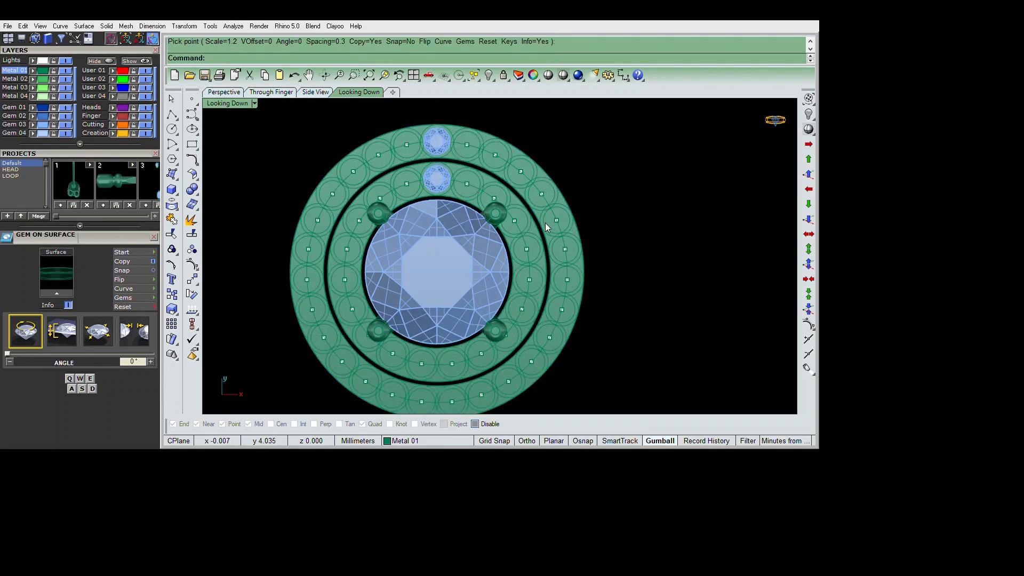
Step: Polar array the outer ring's gem around the origin as 27 items over 360°
{"action": "left_click", "coordinate": [437, 177]}
{"action": "right_click_drag", "start_coordinate": [489, 181], "coordinate": [489, 167]}
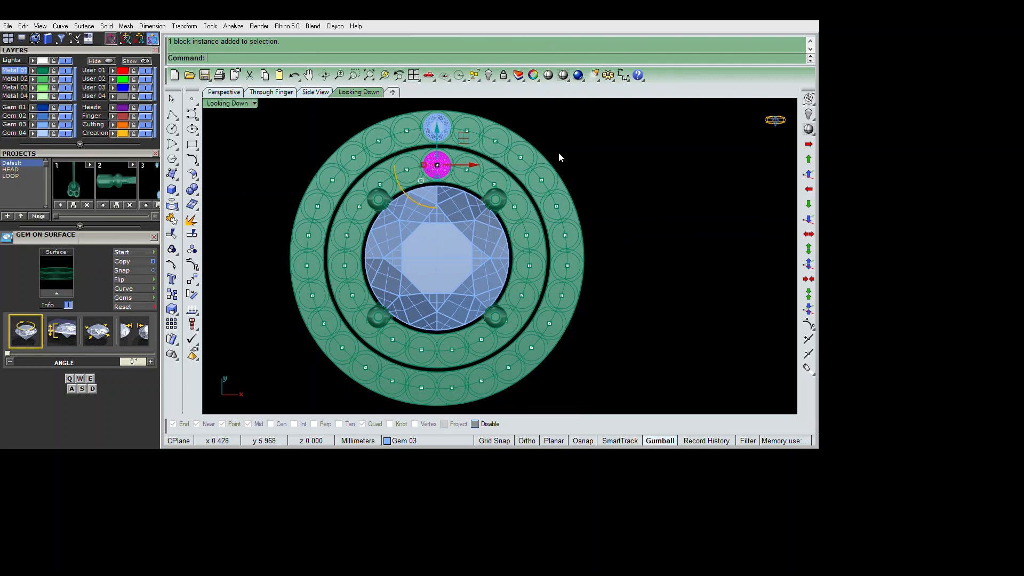
{"action": "left_click", "coordinate": [447, 121]}
{"action": "right_click_drag", "start_coordinate": [597, 197], "coordinate": [601, 215]}
{"action": "type", "text": "ap"}
{"action": "key", "text": "Return"}
{"action": "type", "text": "0"}
{"action": "key", "text": "Return"}
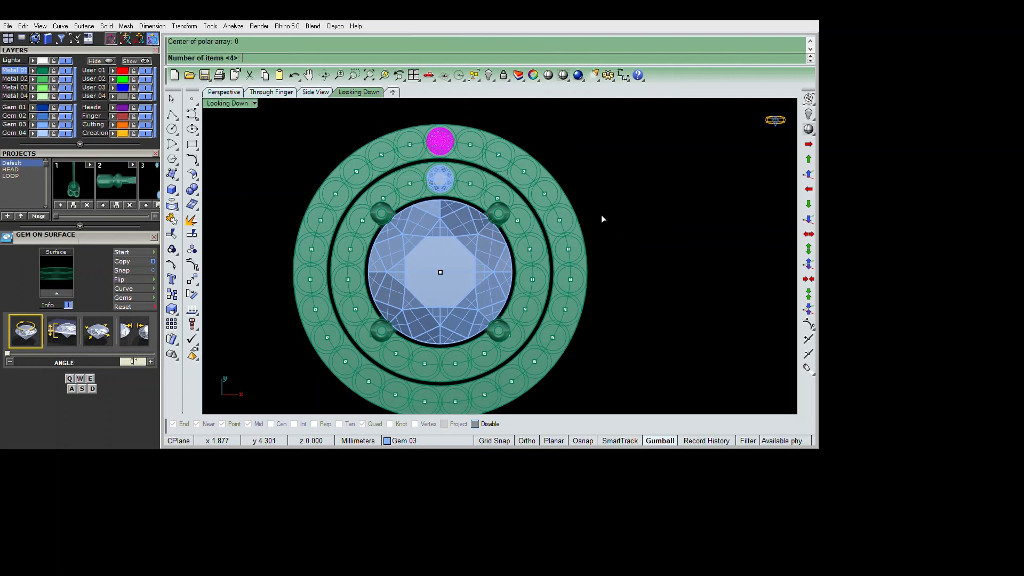
{"action": "type", "text": "27"}
{"action": "key", "text": "Return"}
{"action": "key", "text": "Return"}
{"action": "key", "text": "Return"}
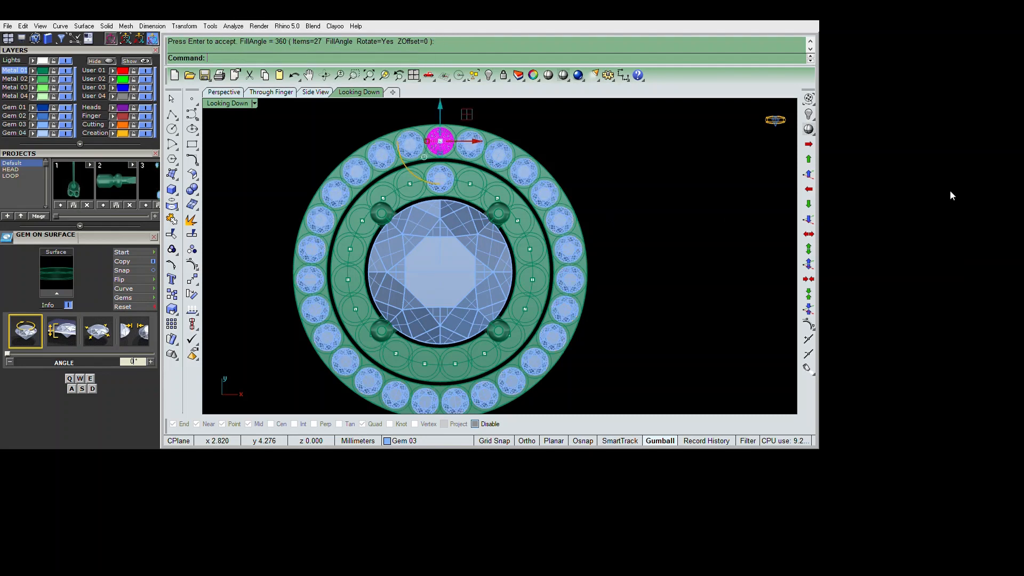
Step: Group the outer ring's gems without the centre diamond and inner gem, and lock the group
{"action": "key", "text": "ctrl+g"}
{"action": "left_click", "coordinate": [433, 175], "text": "ctrl"}
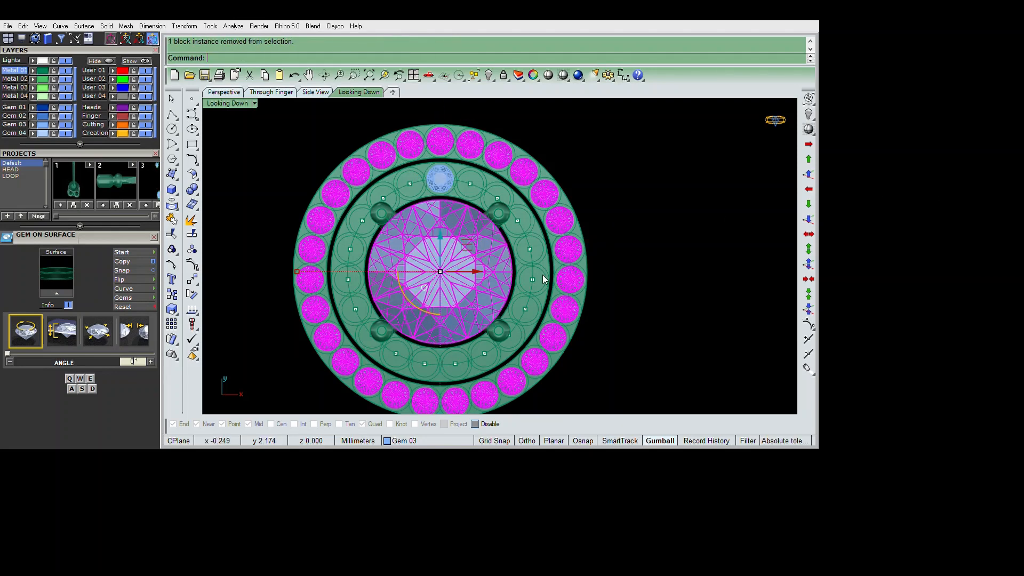
{"action": "left_click", "coordinate": [434, 221], "text": "ctrl"}
{"action": "key", "text": "ctrl+g"}
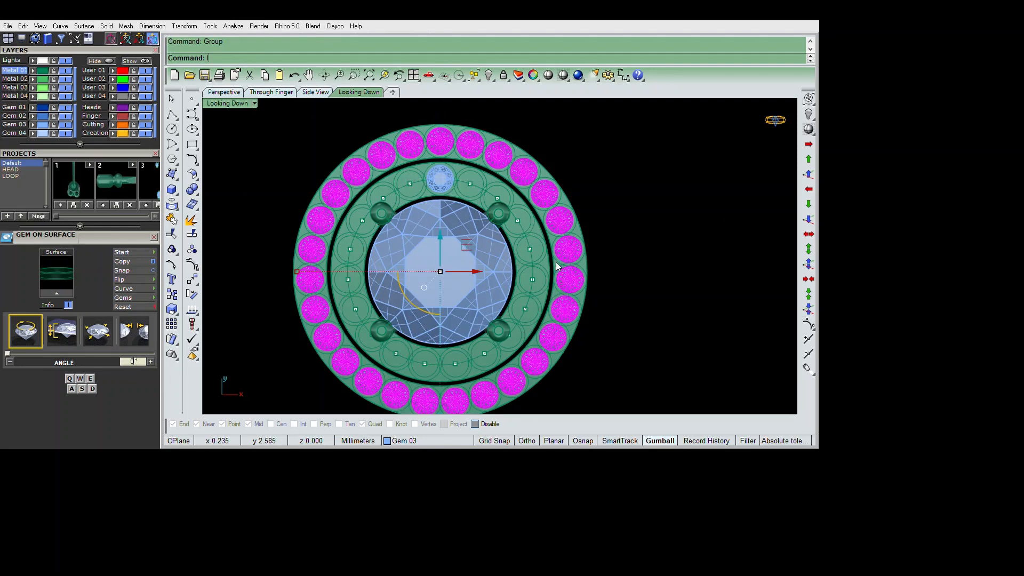
{"action": "key", "text": "ctrl+l"}
{"action": "left_click", "coordinate": [445, 178]}
{"action": "type", "text": "pp"}
{"action": "key", "text": "Return"}
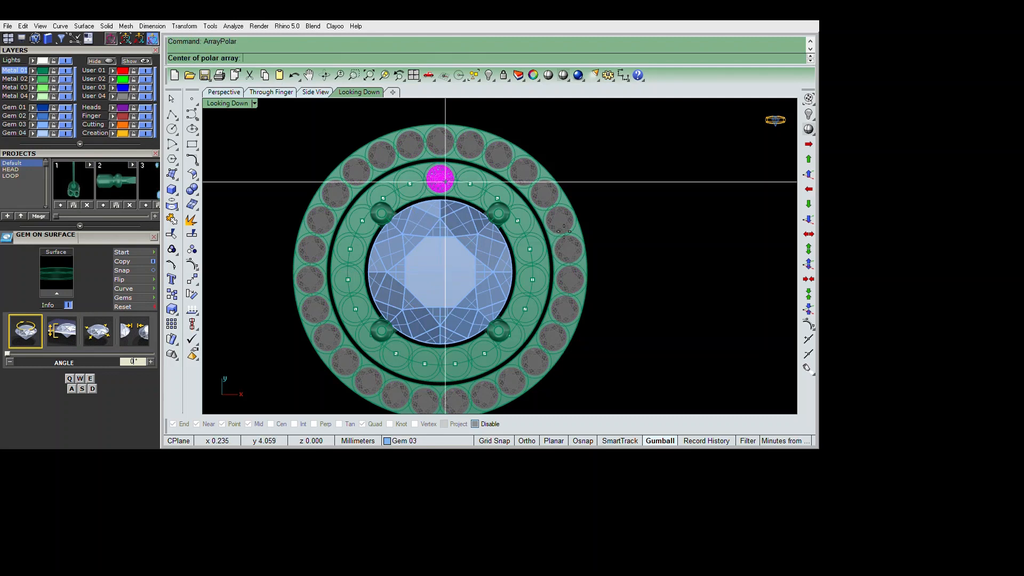
{"action": "type", "text": "0"}
{"action": "key", "text": "Return"}
{"action": "type", "text": "17"}
{"action": "key", "text": "Return"}
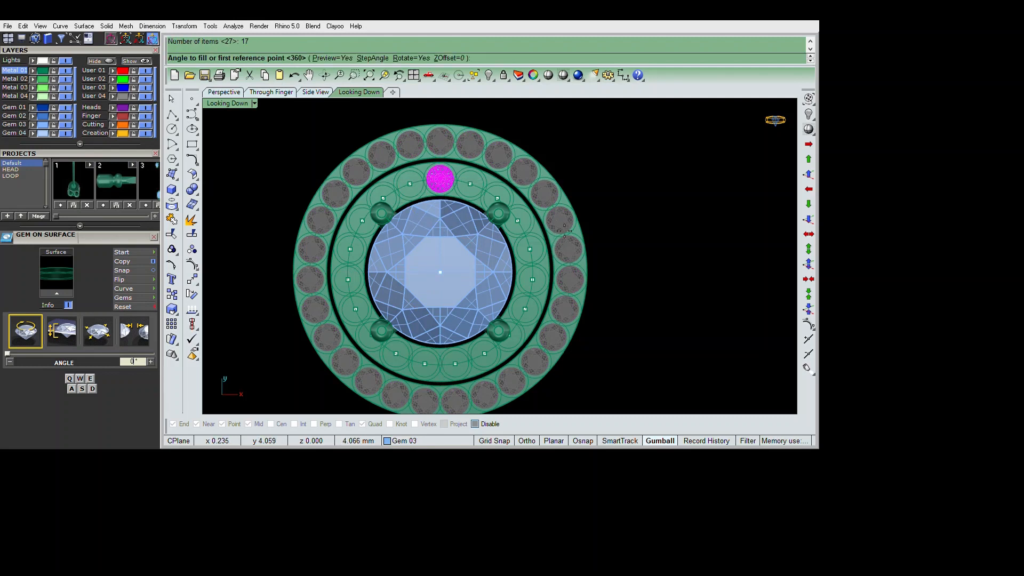
{"action": "key", "text": "Return"}
{"action": "key", "text": "Escape"}
Step: Polar array the inner ring's gem around the origin as 19 items over 360°
{"action": "key", "text": "Return"}
{"action": "type", "text": "0"}
{"action": "key", "text": "Return"}
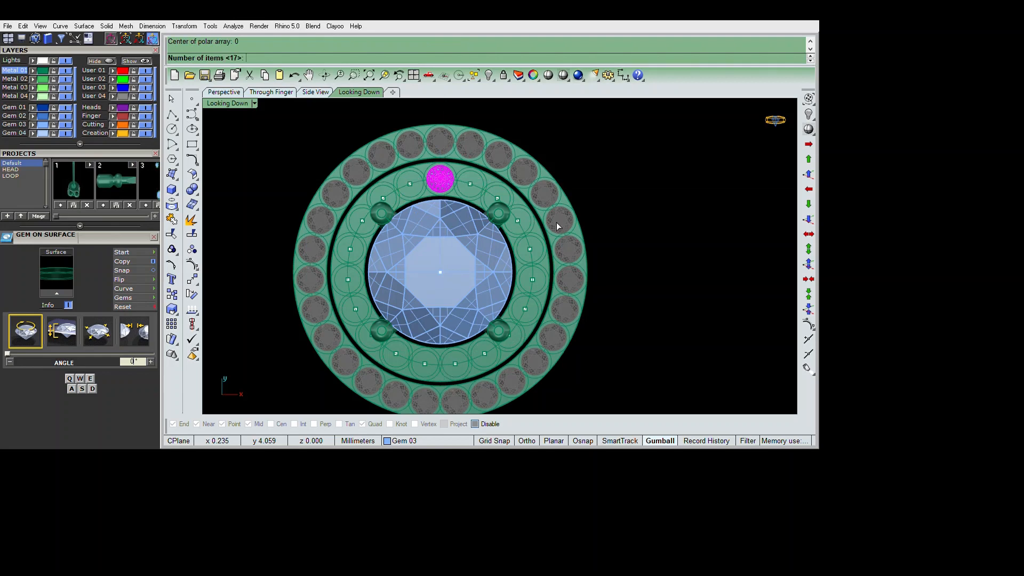
{"action": "type", "text": "19"}
{"action": "key", "text": "Return"}
{"action": "key", "text": "Return"}
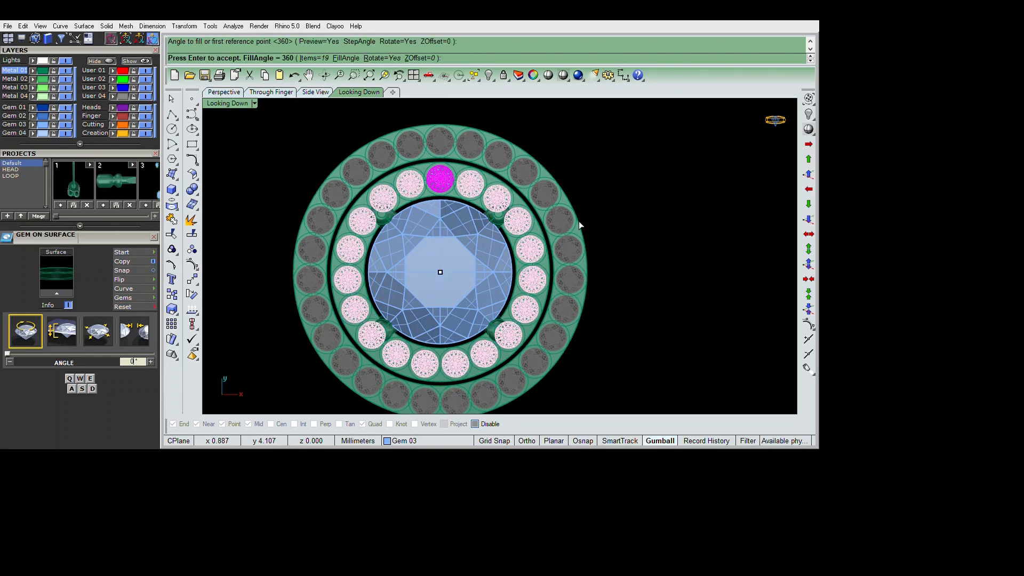
{"action": "key", "text": "Return"}
Step: Group all of the inner ring's gems and unlock the outer ring's gems
{"action": "scroll", "coordinate": [520, 229], "scroll_direction": "down", "scroll_amount": 4}
{"action": "left_click_drag", "start_coordinate": [329, 150], "coordinate": [557, 287]}
{"action": "left_click_drag", "start_coordinate": [314, 238], "coordinate": [614, 372], "text": "shift"}
{"action": "right_click_drag", "start_coordinate": [522, 309], "coordinate": [519, 274]}
{"action": "key", "text": "ctrl+g"}
{"action": "key", "text": "ctrl+alt+l"}
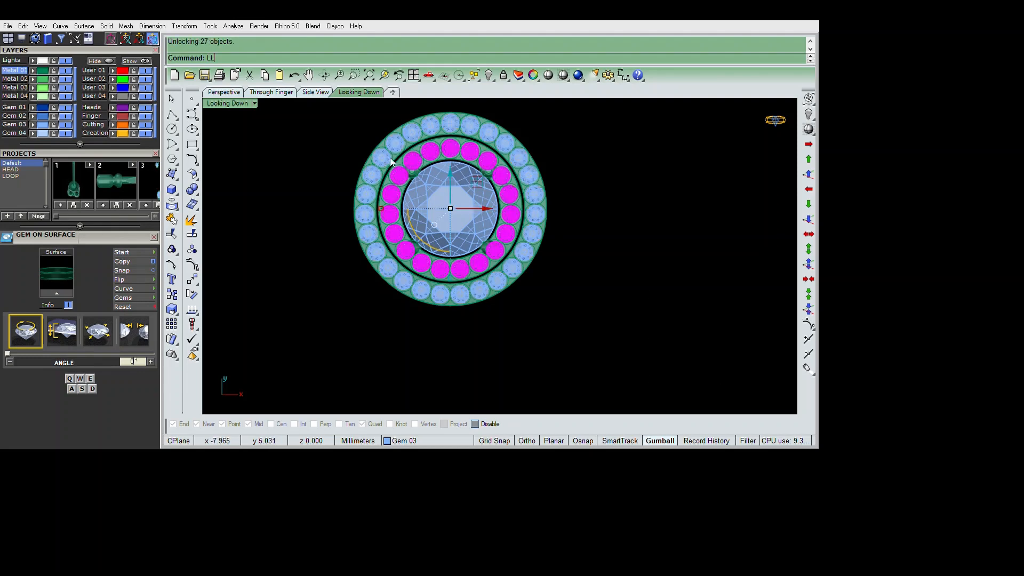
Step: Switch to the Perspective view in wireframe display to show the head and both gem rings from above
{"action": "key", "text": "Escape"}
{"action": "double_click", "coordinate": [252, 104]}
{"action": "double_click", "coordinate": [672, 122]}
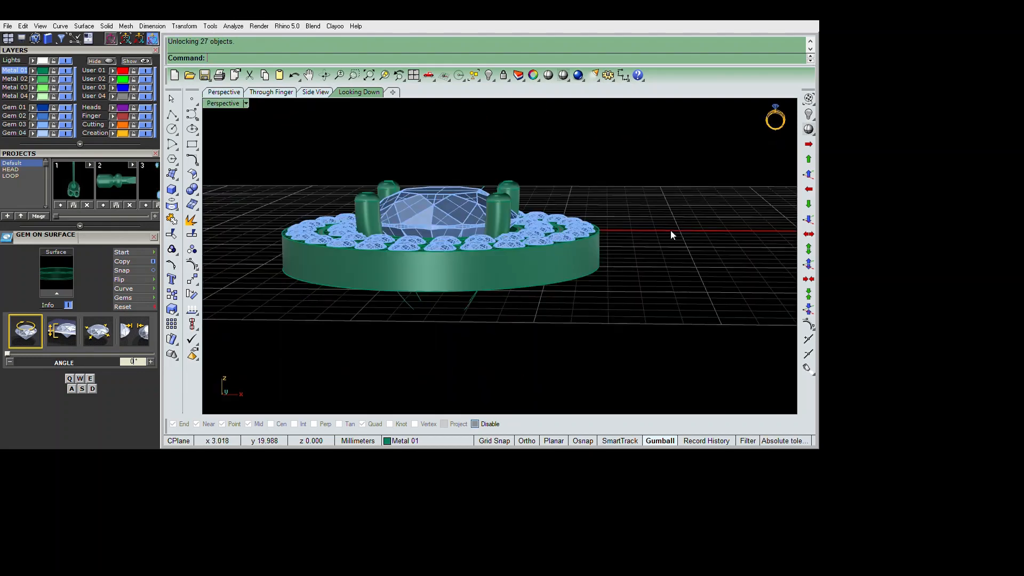
{"action": "right_click_drag", "start_coordinate": [670, 229], "coordinate": [701, 298]}
{"action": "right_click", "coordinate": [563, 76]}
{"action": "right_click_drag", "start_coordinate": [704, 256], "coordinate": [692, 331]}
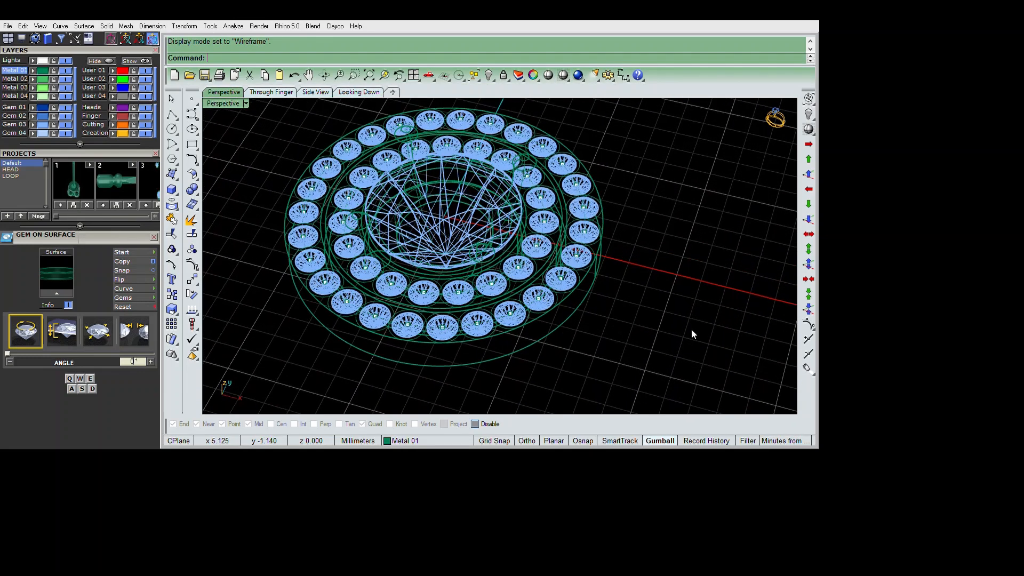
Step: Test-select the outer and inner accent gem rings to check that each one selects as a group
{"action": "key", "text": "F6"}
{"action": "left_click", "coordinate": [711, 339]}
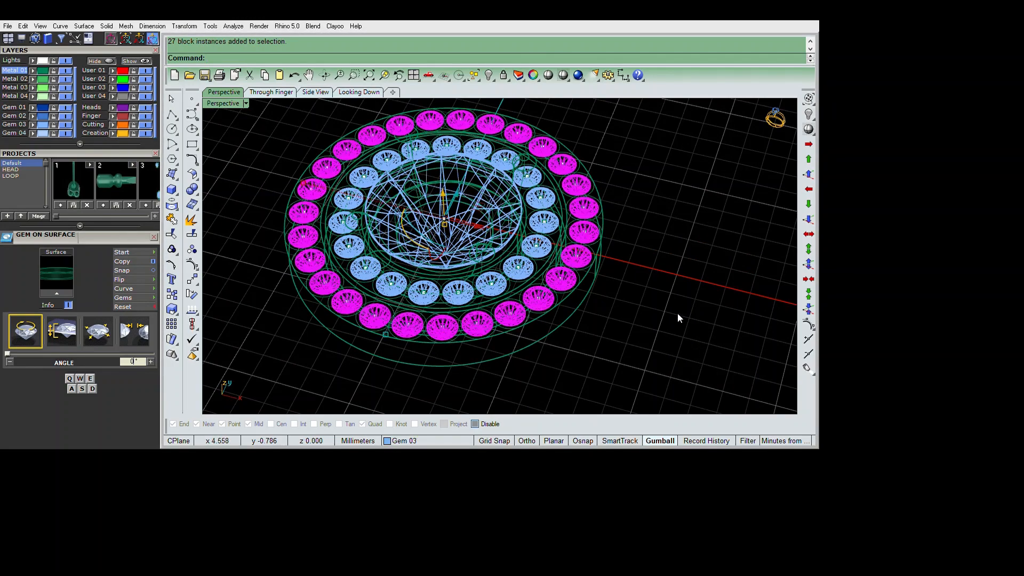
{"action": "key", "text": "F6"}
{"action": "left_click", "coordinate": [713, 310]}
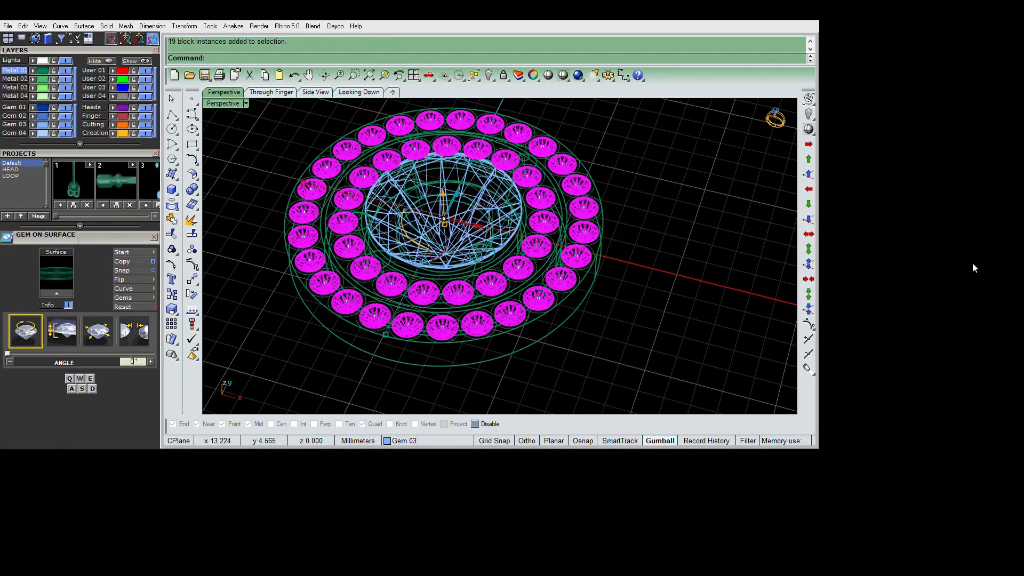
{"action": "right_click_drag", "start_coordinate": [688, 329], "coordinate": [665, 324]}
{"action": "right_click", "coordinate": [705, 273]}
{"action": "left_click", "coordinate": [663, 324]}
{"action": "key", "text": "F6"}
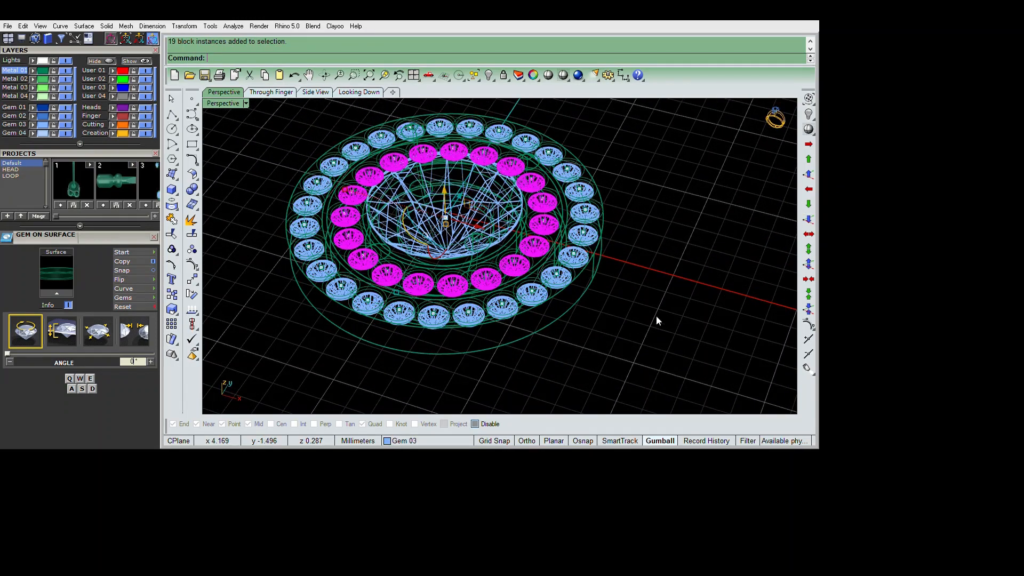
{"action": "scroll", "coordinate": [669, 291], "scroll_direction": "down", "scroll_amount": 2}
{"action": "right_click_drag", "start_coordinate": [677, 270], "coordinate": [795, 299]}
{"action": "left_click", "coordinate": [776, 289]}
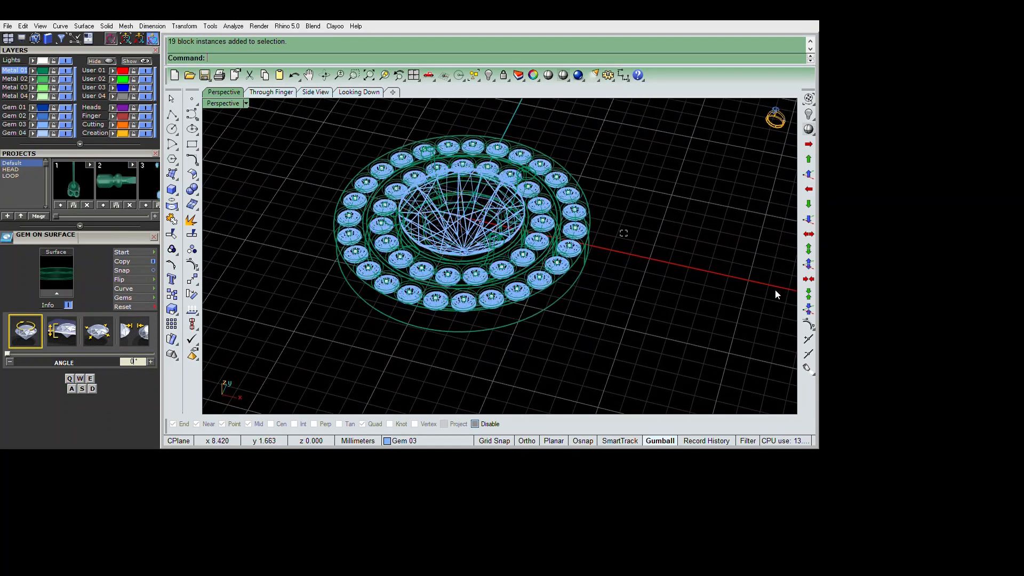
Step: Start Gem Cutter on the inner ring's gems and set the girdle width to 60%
{"action": "scroll", "coordinate": [680, 298], "scroll_direction": "up", "scroll_amount": 2}
{"action": "scroll", "coordinate": [679, 298], "scroll_direction": "up", "scroll_amount": 2}
{"action": "key", "text": "F6"}
{"action": "scroll", "coordinate": [687, 292], "scroll_direction": "down", "scroll_amount": 4}
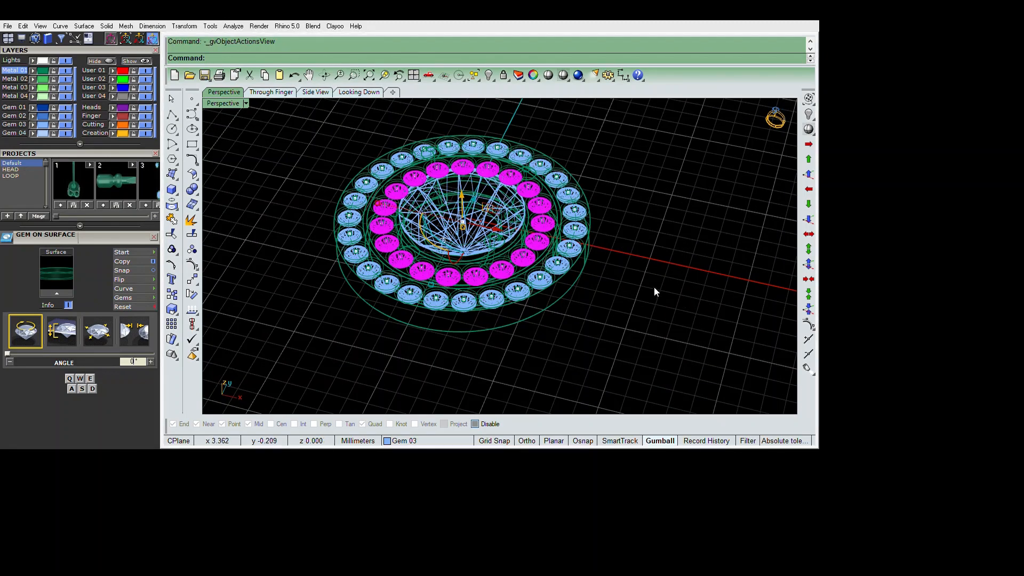
{"action": "left_click", "coordinate": [735, 381]}
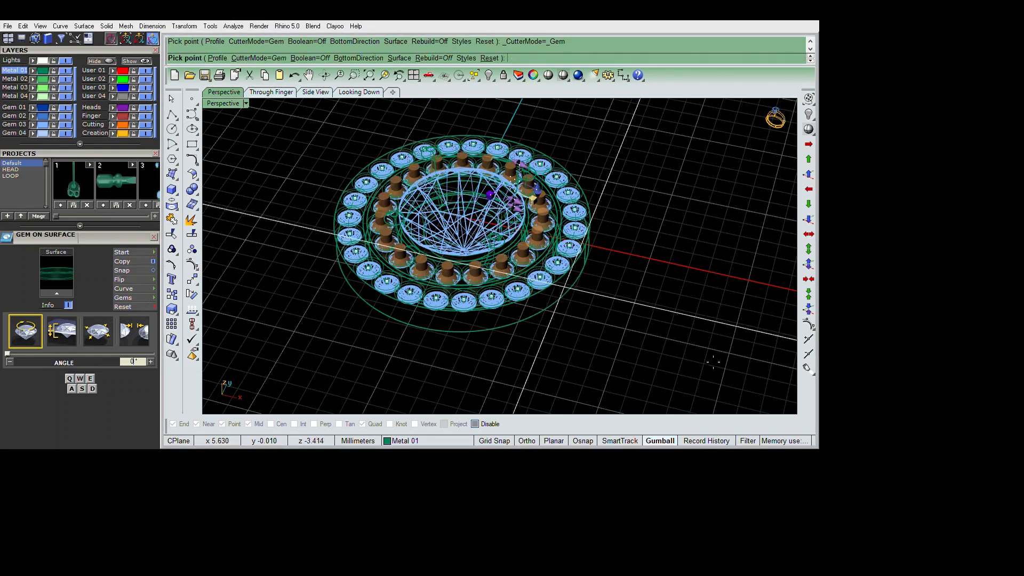
{"action": "right_click_drag", "start_coordinate": [713, 362], "coordinate": [693, 297]}
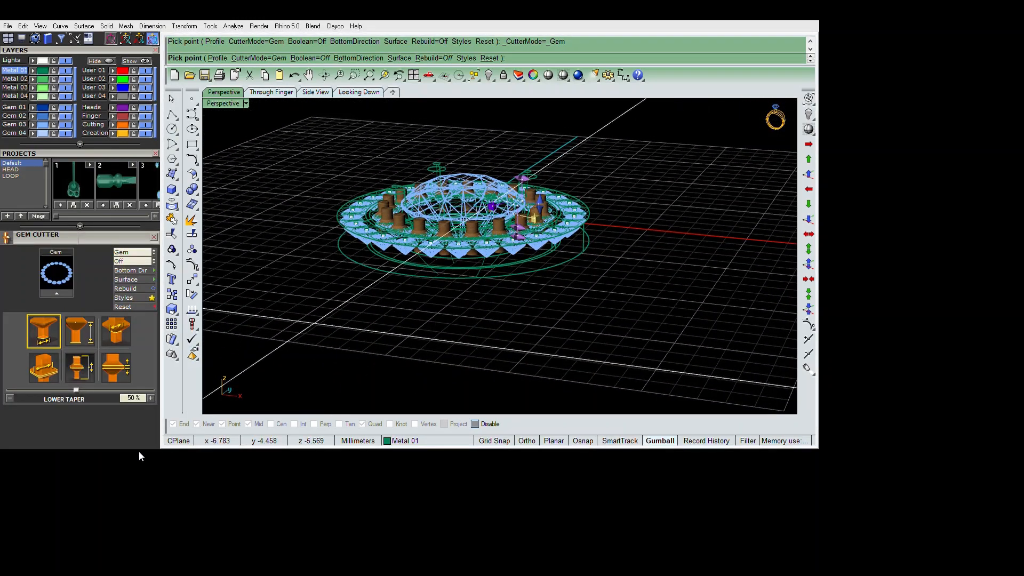
{"action": "left_click", "coordinate": [115, 368]}
{"action": "type", "text": "60"}
{"action": "key", "text": "Return"}
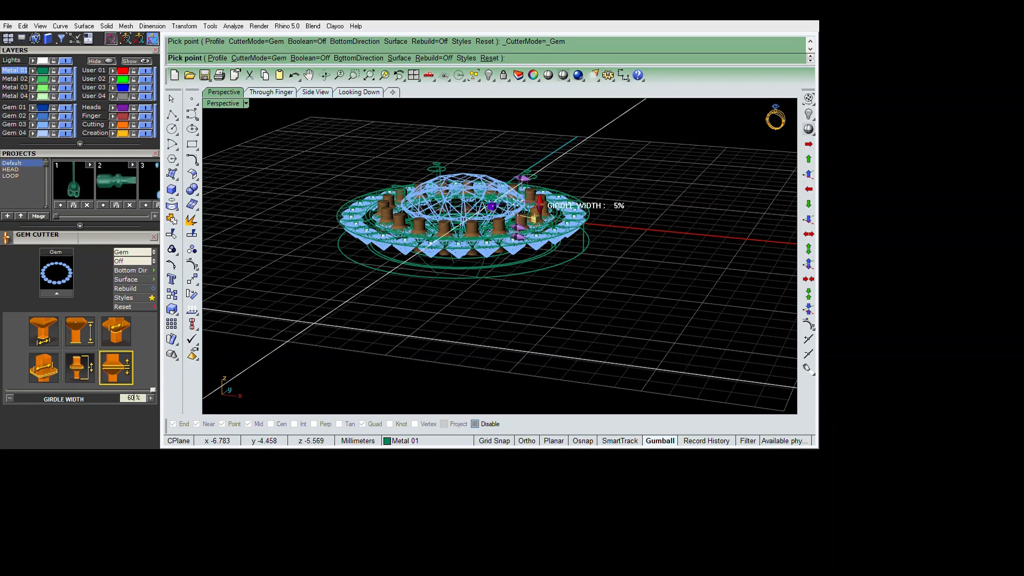
Step: Set the inner ring cutters' girdle scale to 90% and lower seat size to 48%
{"action": "left_click", "coordinate": [45, 366]}
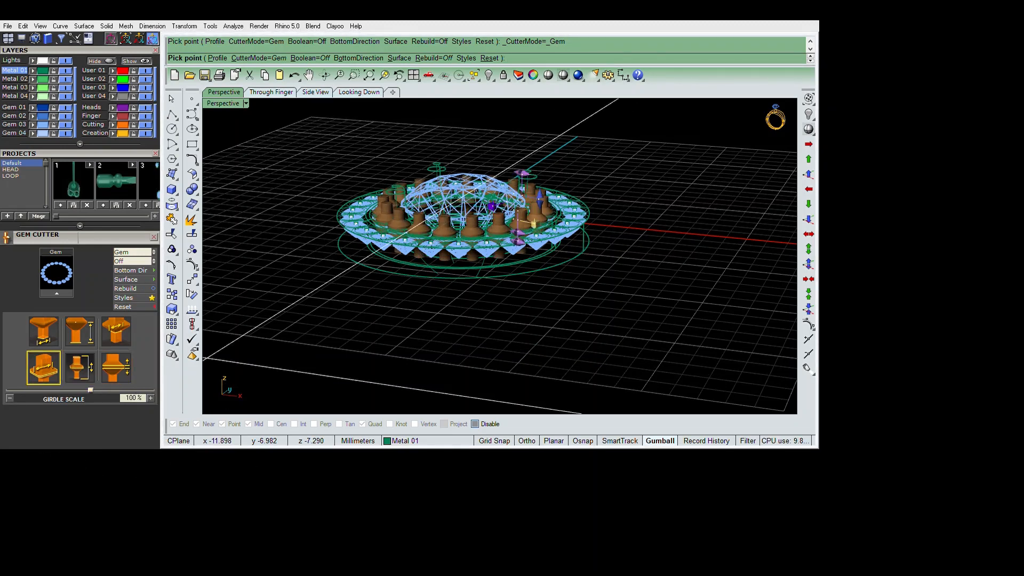
{"action": "type", "text": "90"}
{"action": "key", "text": "Return"}
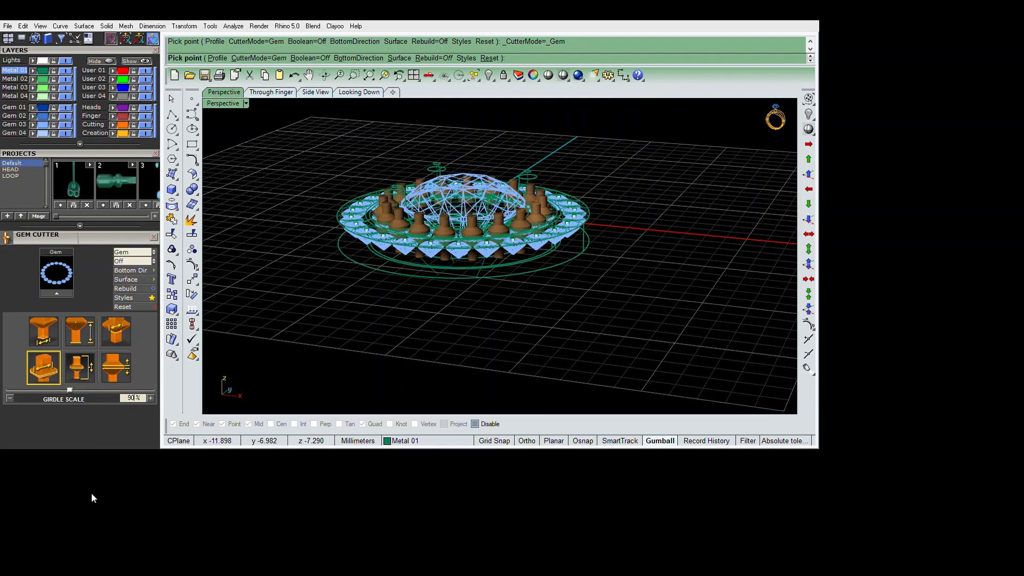
{"action": "left_click", "coordinate": [116, 330]}
{"action": "type", "text": "48"}
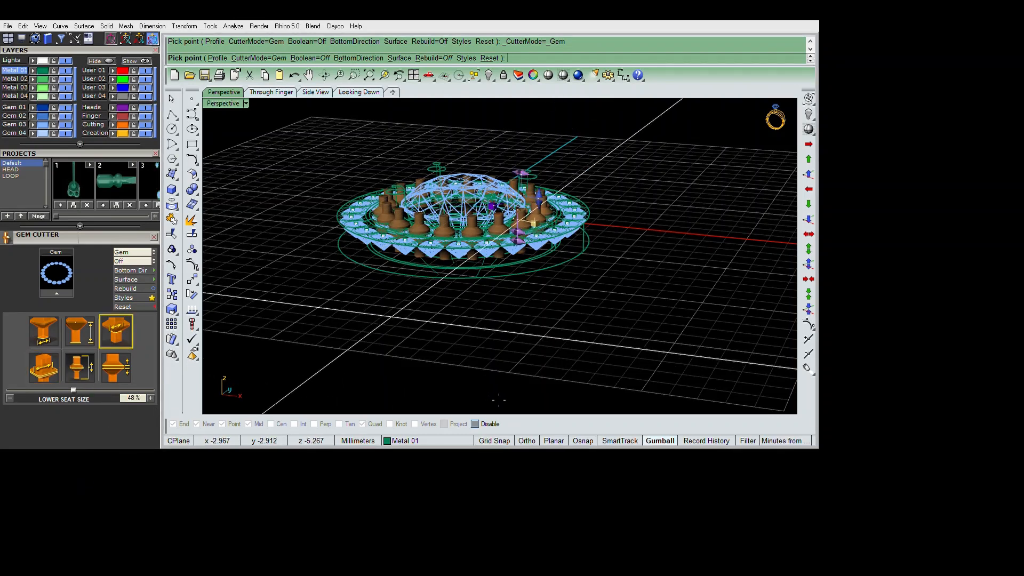
Step: Set the inner ring cutters' Z offset to 42% and create the cutters
{"action": "right_click_drag", "start_coordinate": [427, 224], "coordinate": [428, 253]}
{"action": "left_click", "coordinate": [78, 364]}
{"action": "left_click_drag", "start_coordinate": [95, 483], "coordinate": [172, 476]}
{"action": "right_click_drag", "start_coordinate": [656, 344], "coordinate": [650, 366]}
{"action": "right_click", "coordinate": [649, 366]}
Step: Create matching gem cutters for the outer ring's gems
{"action": "scroll", "coordinate": [654, 370], "scroll_direction": "up", "scroll_amount": 4}
{"action": "key", "text": "Return"}
{"action": "scroll", "coordinate": [655, 372], "scroll_direction": "down", "scroll_amount": 4}
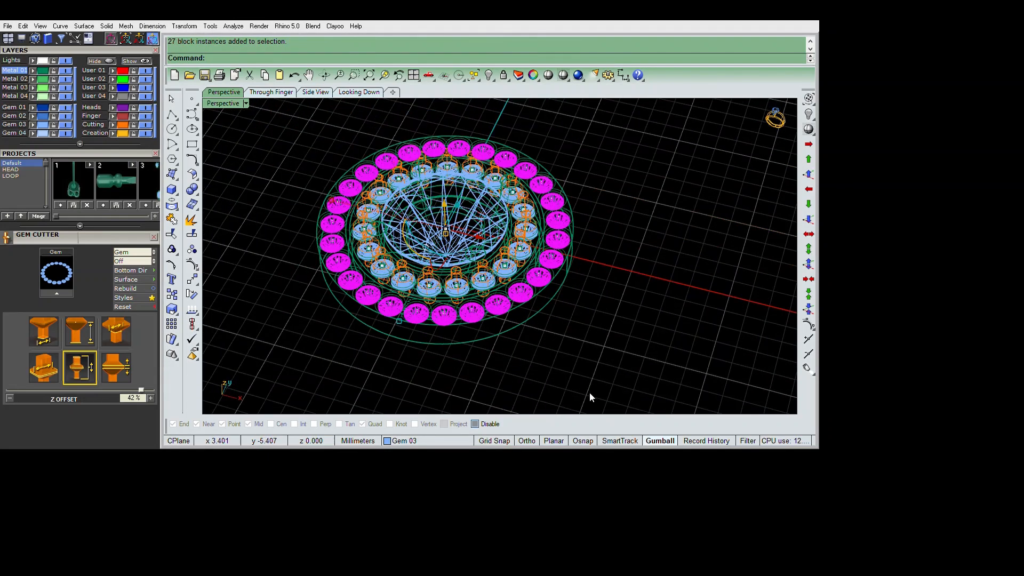
{"action": "left_click", "coordinate": [76, 363]}
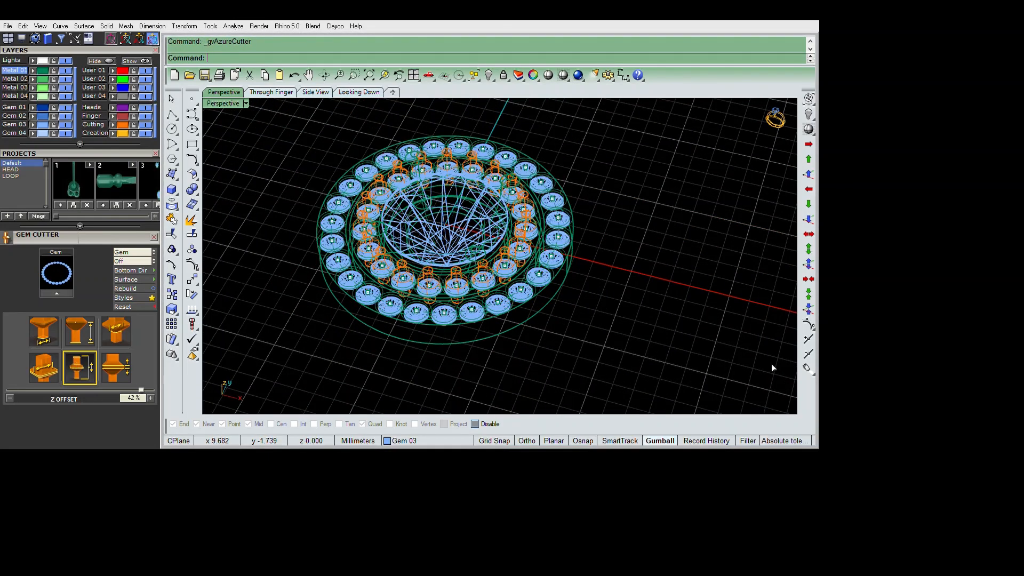
{"action": "right_click_drag", "start_coordinate": [769, 360], "coordinate": [642, 410]}
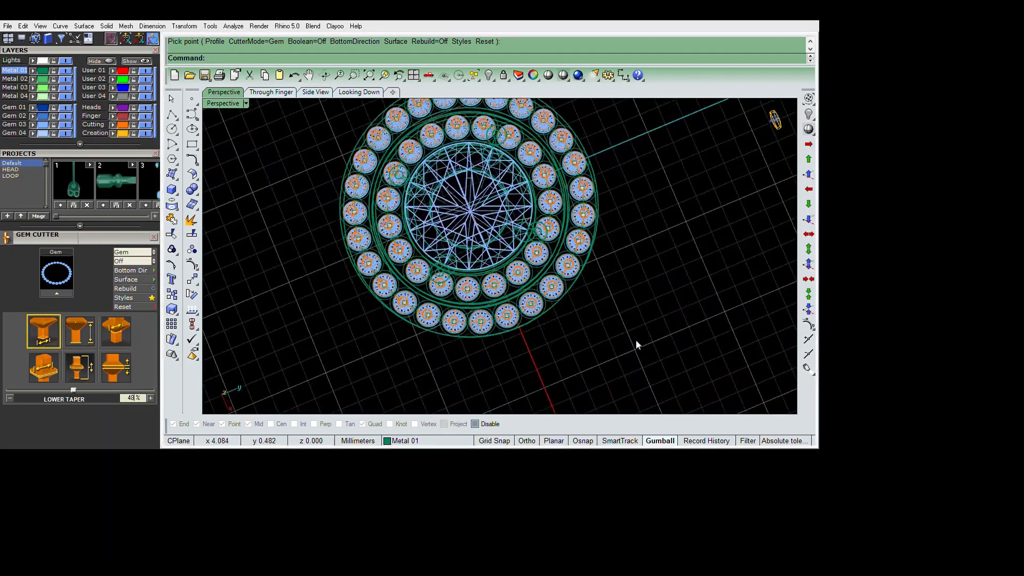
Step: Inspect the gem cutters on both rings in shaded display and return to wireframe
{"action": "left_click", "coordinate": [564, 75]}
{"action": "right_click_drag", "start_coordinate": [680, 254], "coordinate": [657, 288], "text": "shift"}
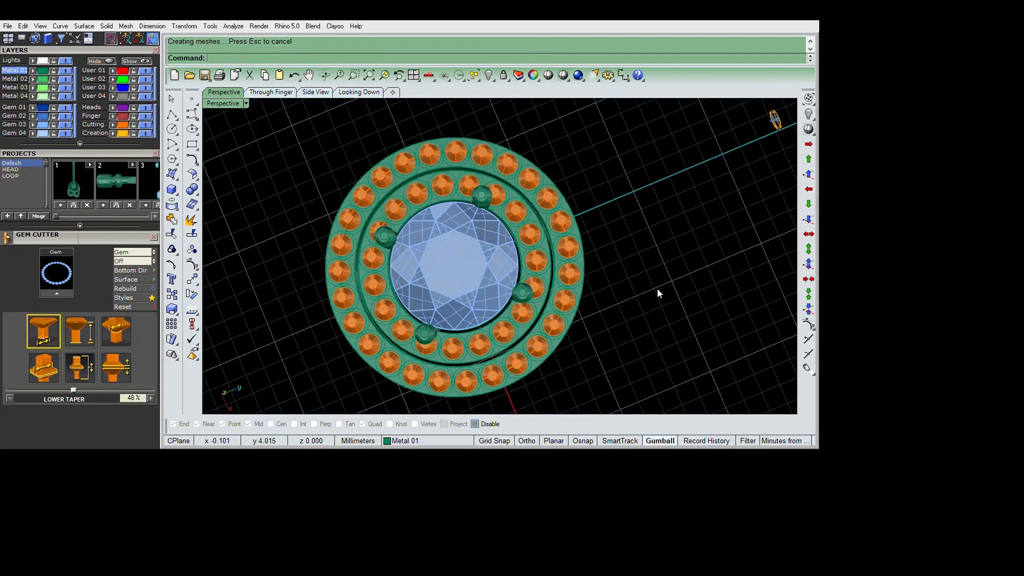
{"action": "left_click", "coordinate": [563, 76]}
{"action": "mouse_move", "coordinate": [659, 243]}
{"action": "right_mouse_down"}
{"action": "mouse_move", "coordinate": [652, 257]}
{"action": "mouse_move", "coordinate": [646, 251]}
{"action": "right_mouse_up"}
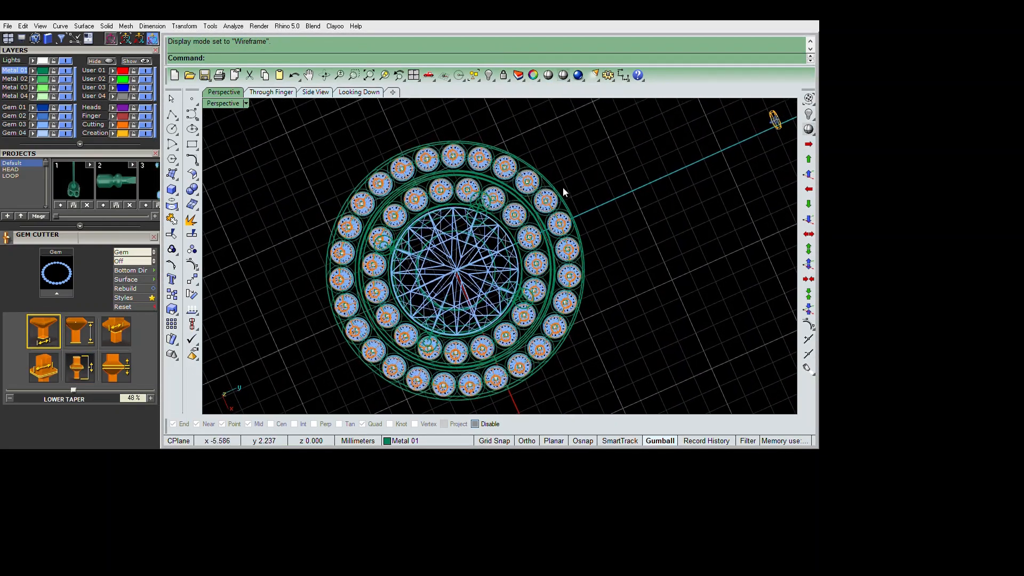
Step: Create Standard micro prong cutters on the outer ring's gems with a 0.1 mm drop
{"action": "left_click", "coordinate": [555, 196]}
{"action": "scroll", "coordinate": [596, 184], "scroll_direction": "down", "scroll_amount": 2}
{"action": "key", "text": "F6"}
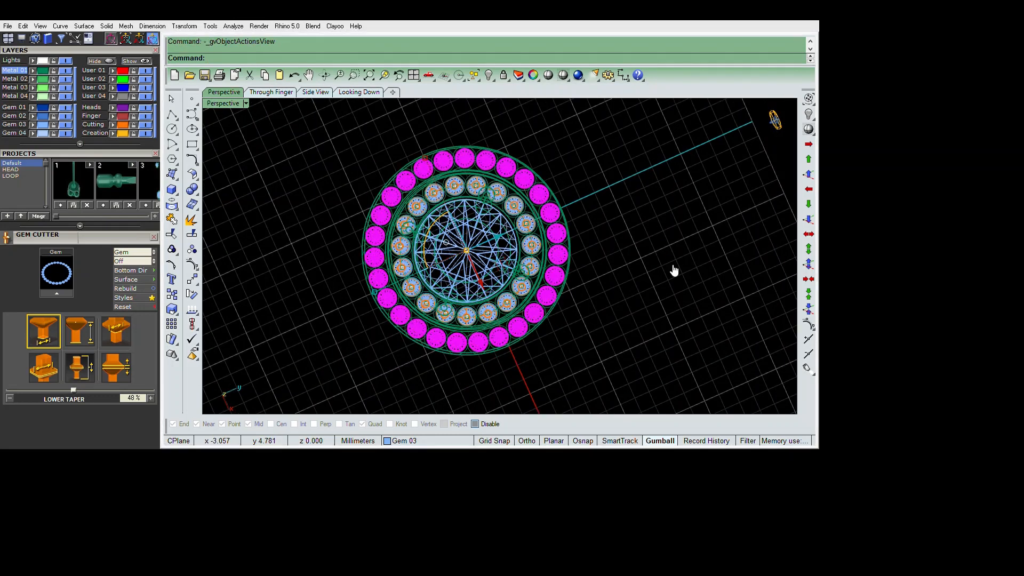
{"action": "left_click", "coordinate": [693, 322]}
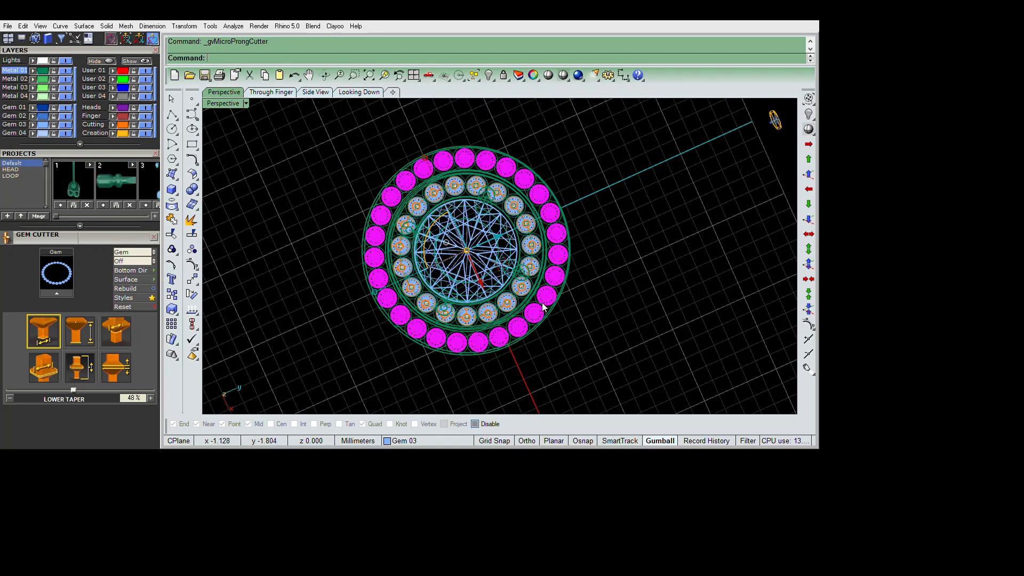
{"action": "scroll", "coordinate": [590, 263], "scroll_direction": "down", "scroll_amount": 2}
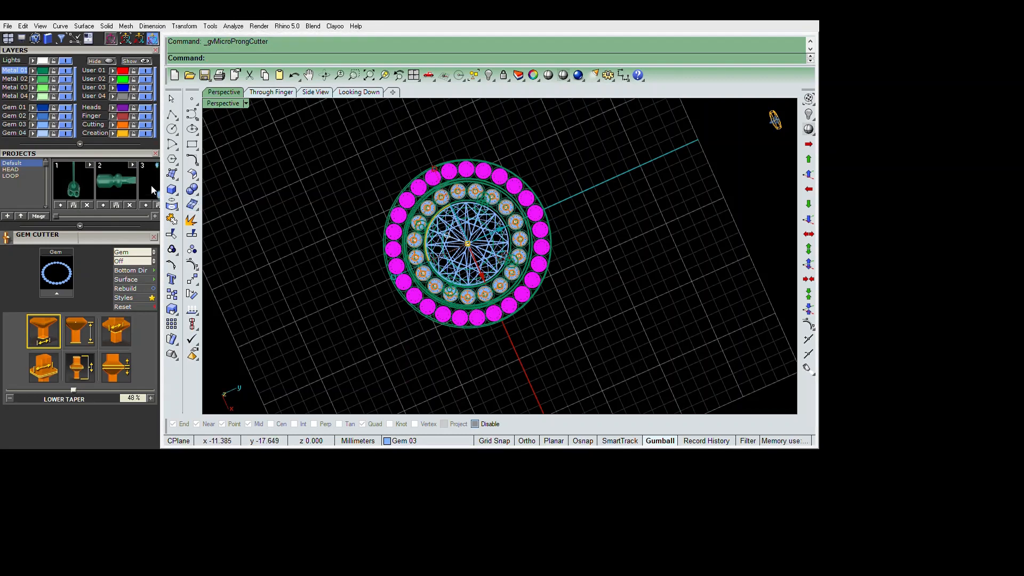
{"action": "scroll", "coordinate": [154, 190], "scroll_direction": "up", "scroll_amount": 5}
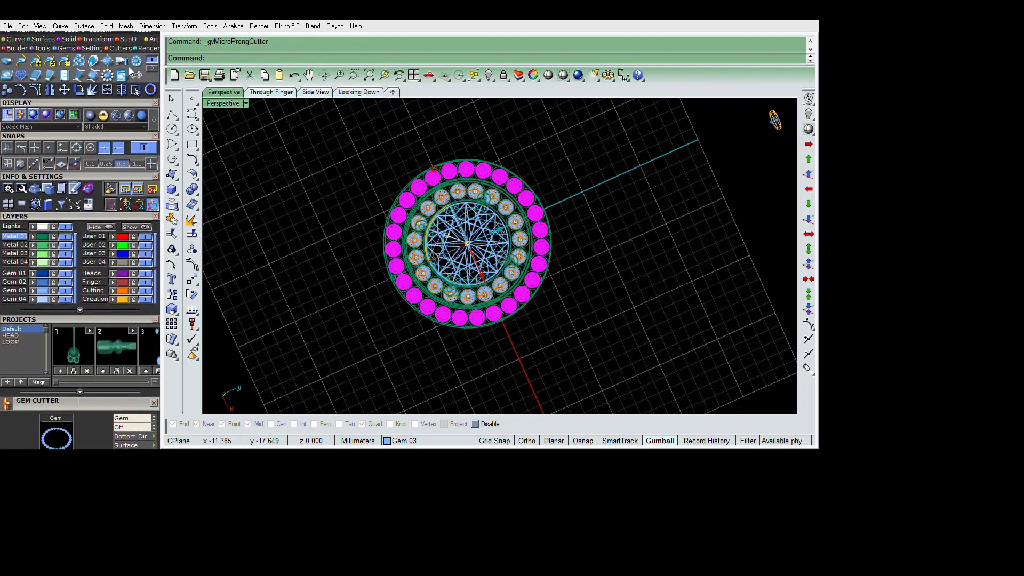
{"action": "left_click", "coordinate": [120, 48]}
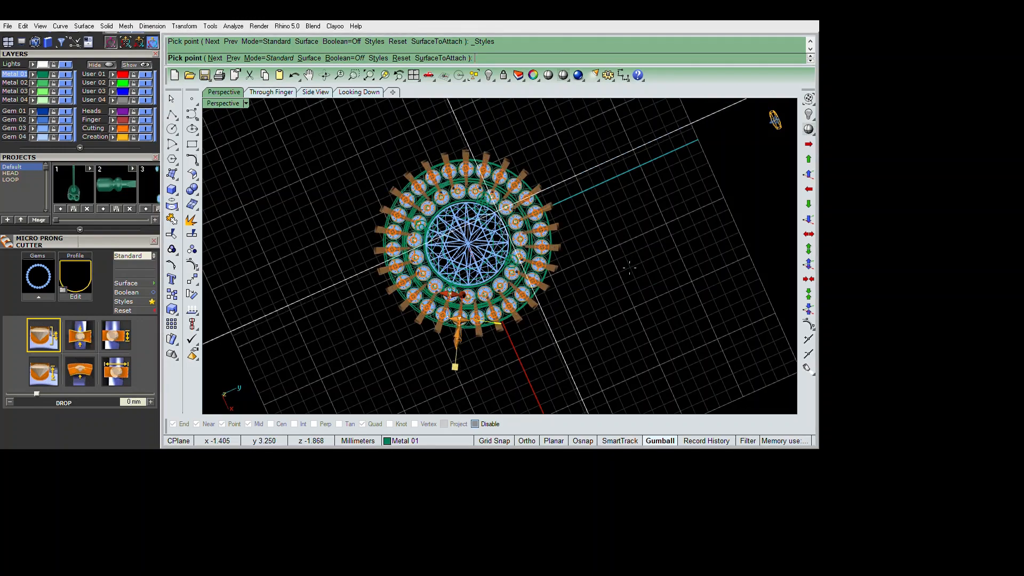
{"action": "right_click", "coordinate": [620, 242]}
Step: Create Standard micro prong cutters on the inner ring's gems with a 0.1 mm drop
{"action": "scroll", "coordinate": [608, 235], "scroll_direction": "up", "scroll_amount": 5}
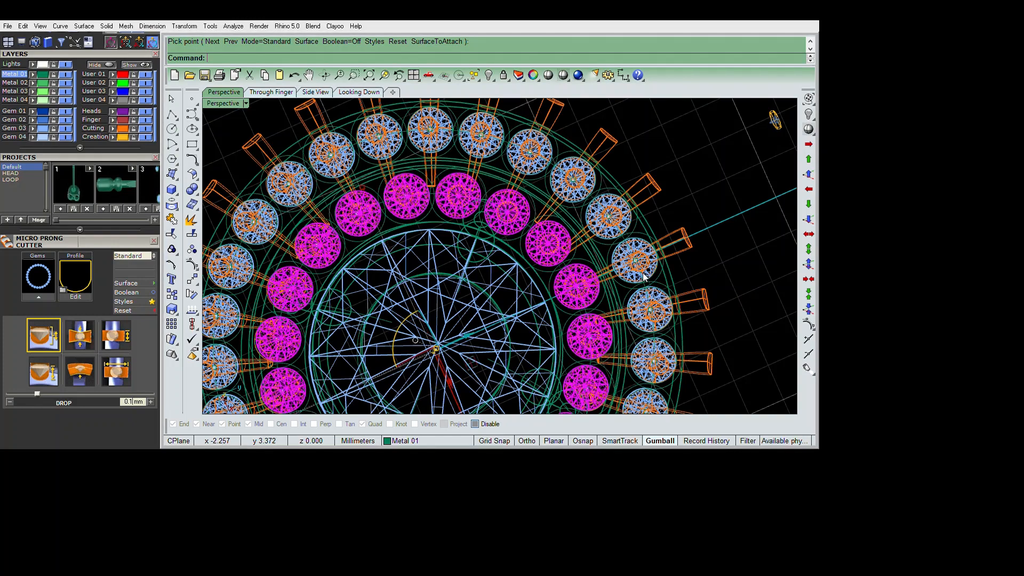
{"action": "scroll", "coordinate": [642, 272], "scroll_direction": "down", "scroll_amount": 5}
{"action": "right_click_drag", "start_coordinate": [644, 279], "coordinate": [636, 258], "text": "shift"}
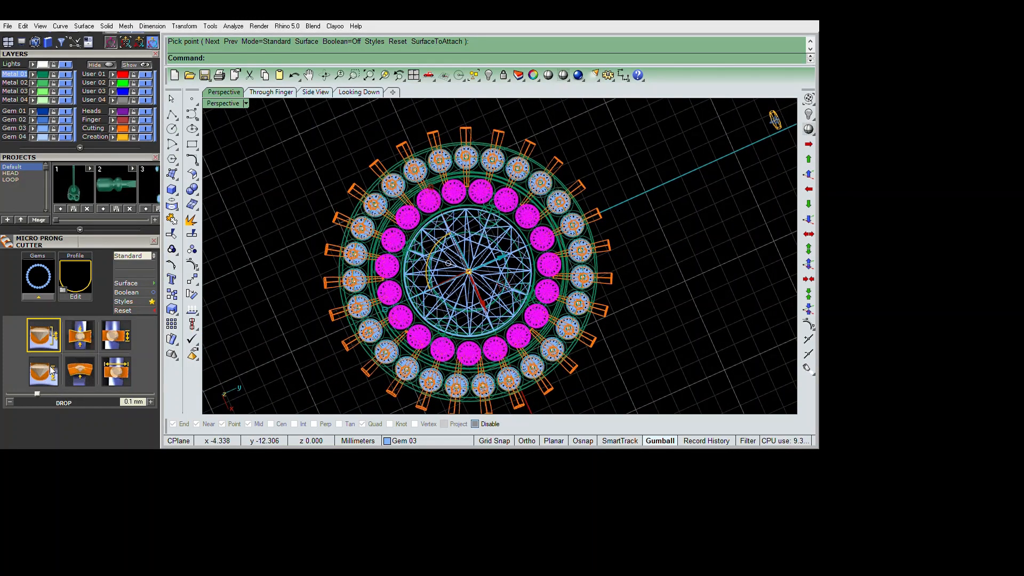
{"action": "left_click", "coordinate": [38, 297]}
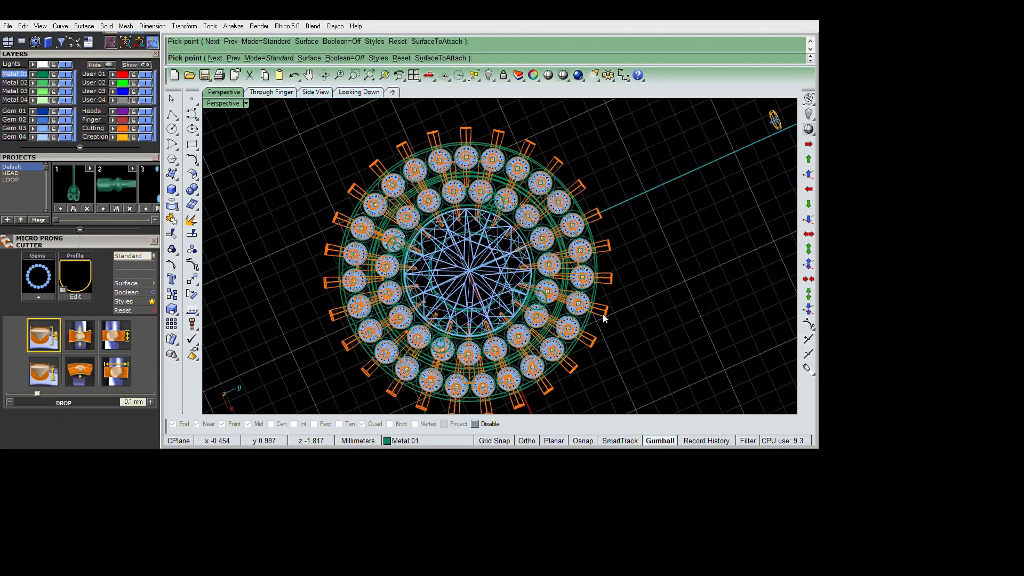
{"action": "right_click", "coordinate": [628, 190]}
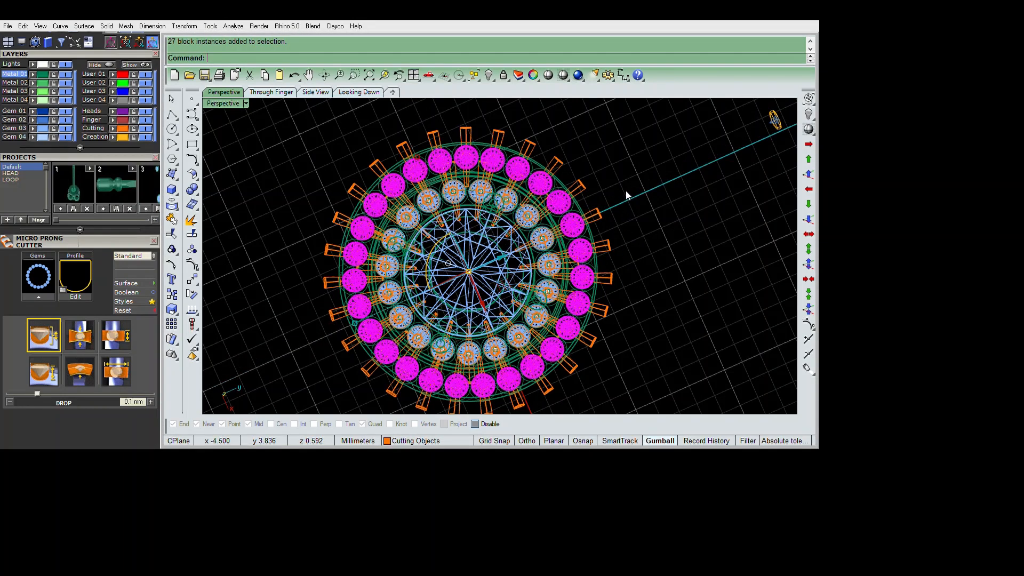
Step: Add Middle-mode micro prong cutters with a 0.1 mm drop to the outer ring's gems and the inner ring's gems
{"action": "left_click", "coordinate": [38, 296]}
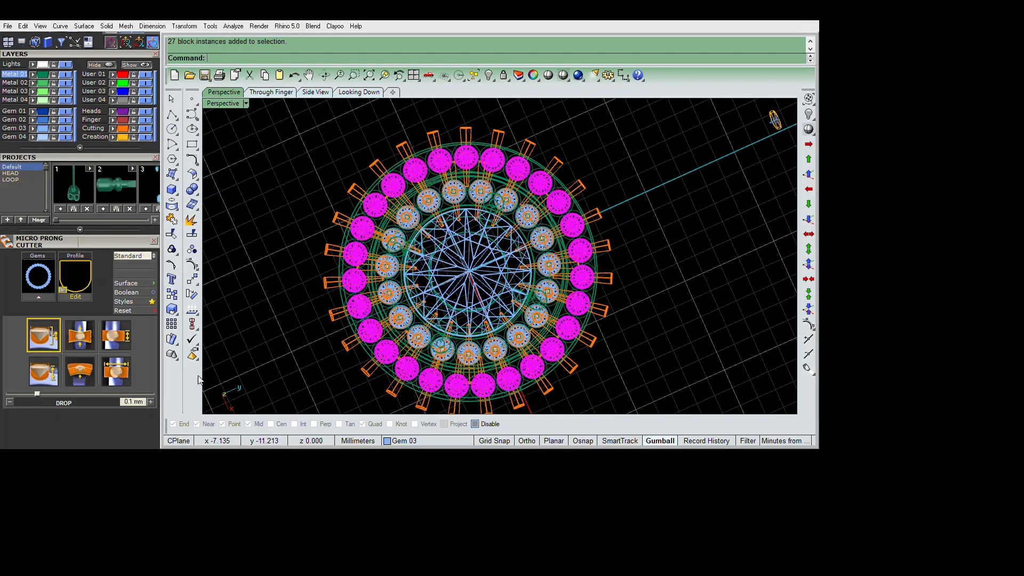
{"action": "left_click", "coordinate": [123, 301]}
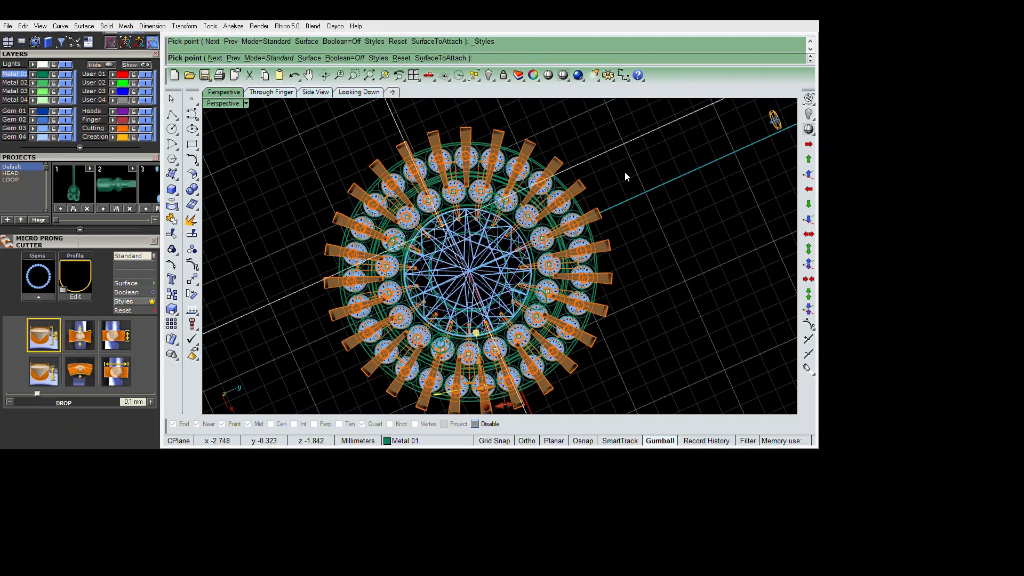
{"action": "right_click", "coordinate": [611, 231]}
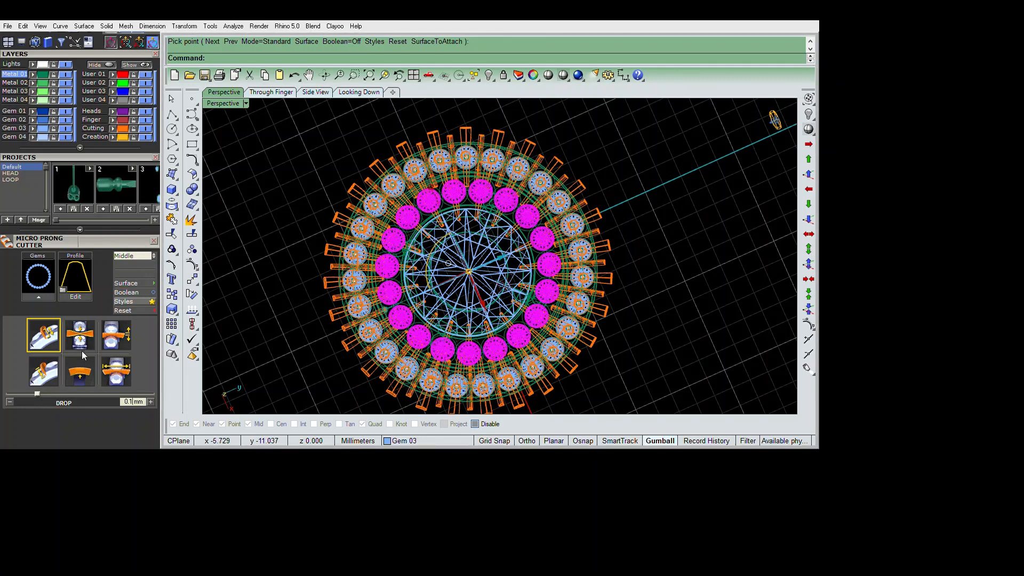
{"action": "left_click", "coordinate": [38, 297]}
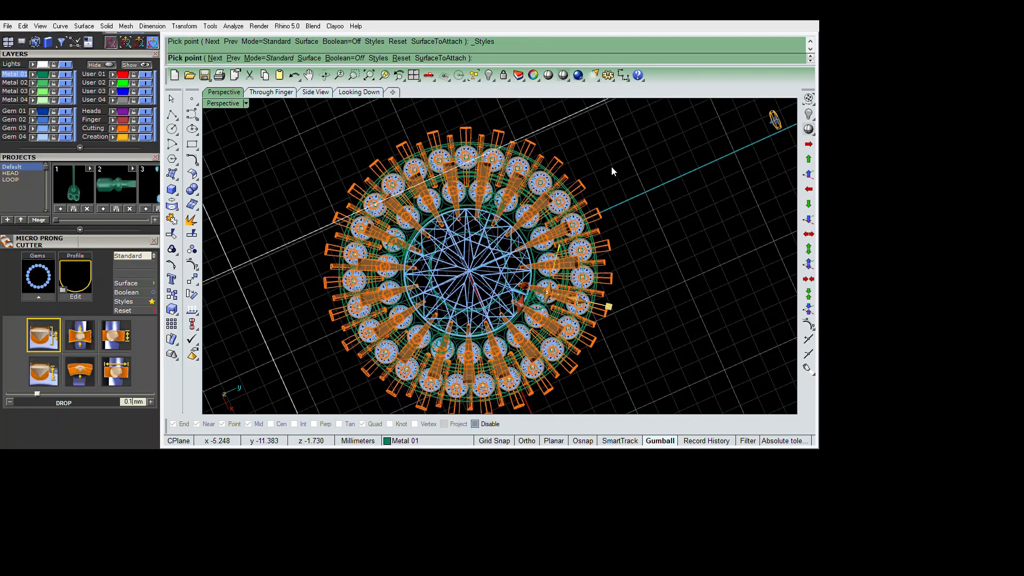
{"action": "right_click", "coordinate": [630, 168]}
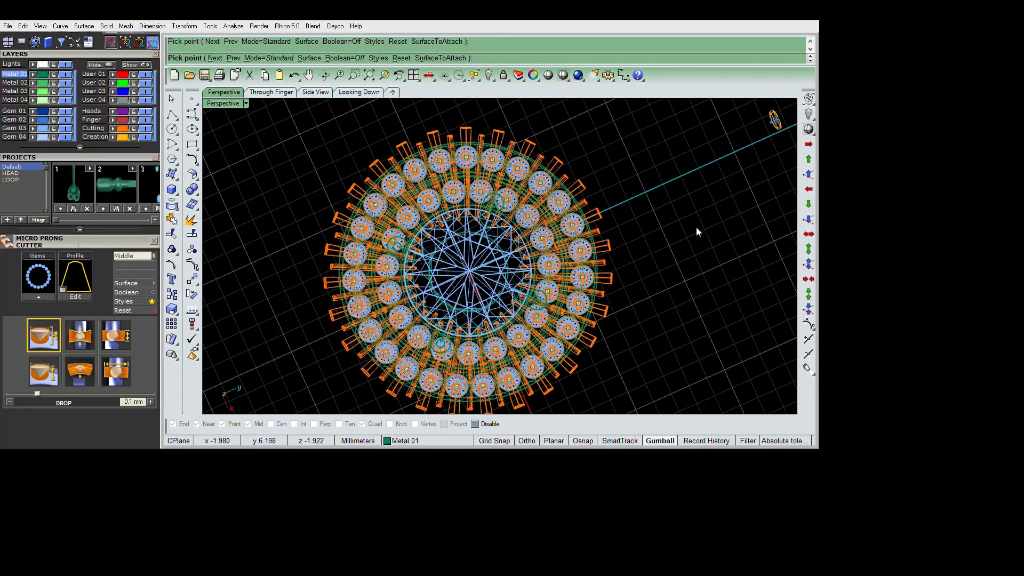
Step: Display the head shaded and lock the centre diamond and its four prongs
{"action": "left_click", "coordinate": [563, 76]}
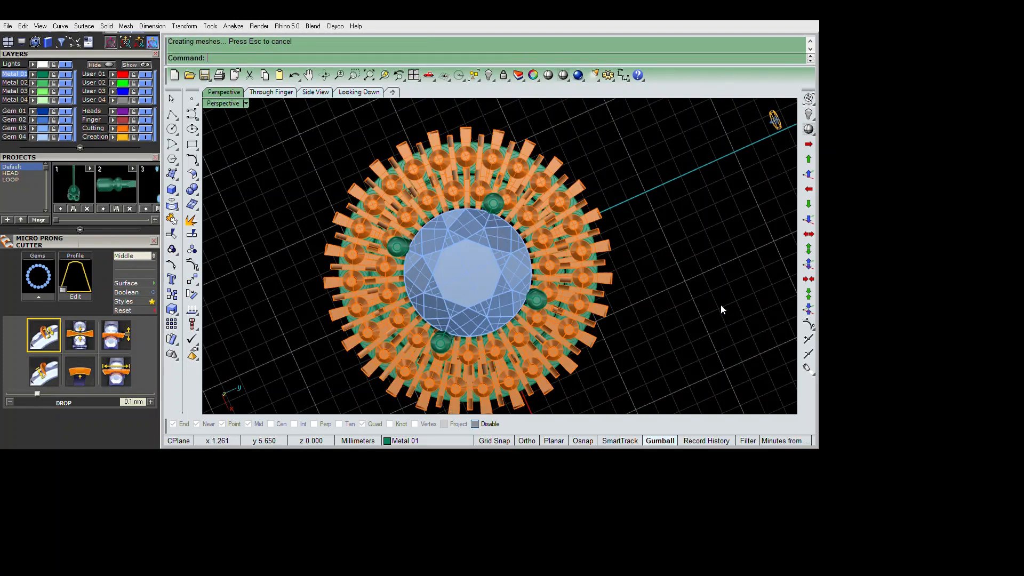
{"action": "right_click_drag", "start_coordinate": [721, 305], "coordinate": [683, 360]}
{"action": "scroll", "coordinate": [684, 360], "scroll_direction": "down", "scroll_amount": 4}
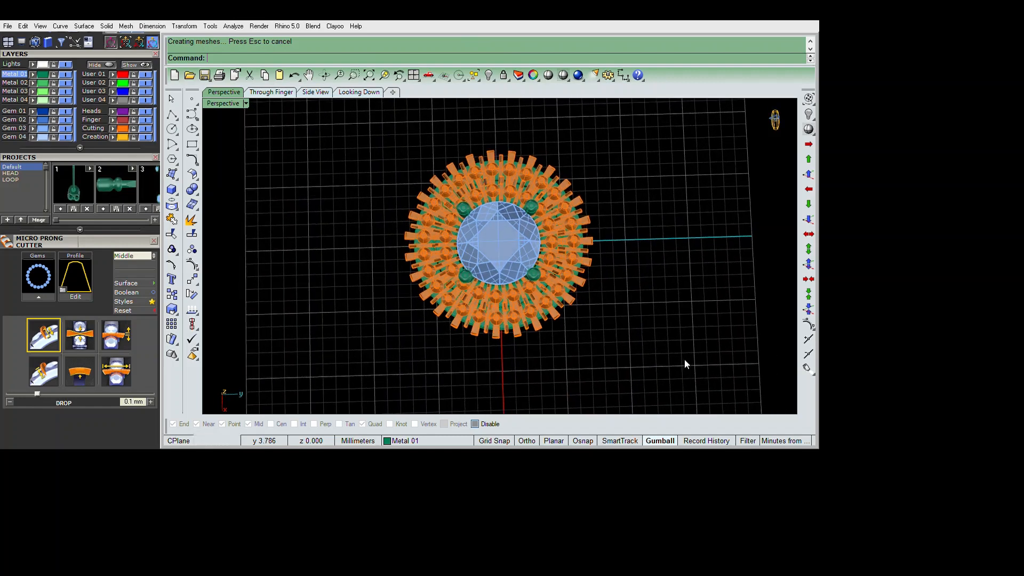
{"action": "left_click", "coordinate": [650, 319]}
{"action": "key", "text": "ctrl+l"}
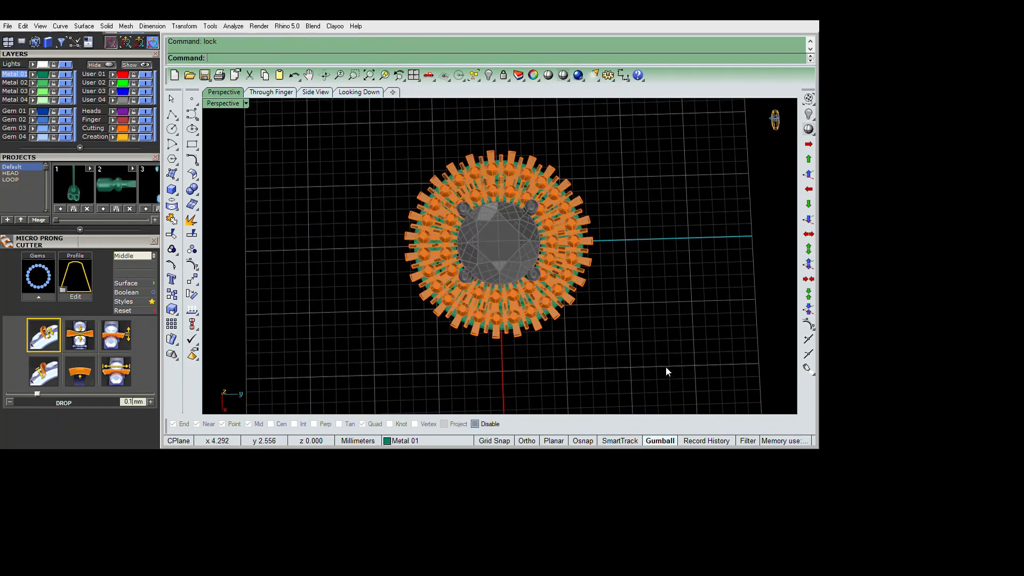
Step: Fillet the inner halo ring's upper inner and outer edges with a 0.3 mm radius
{"action": "right_click", "coordinate": [665, 366]}
{"action": "type", "text": ".3"}
{"action": "key", "text": "Return"}
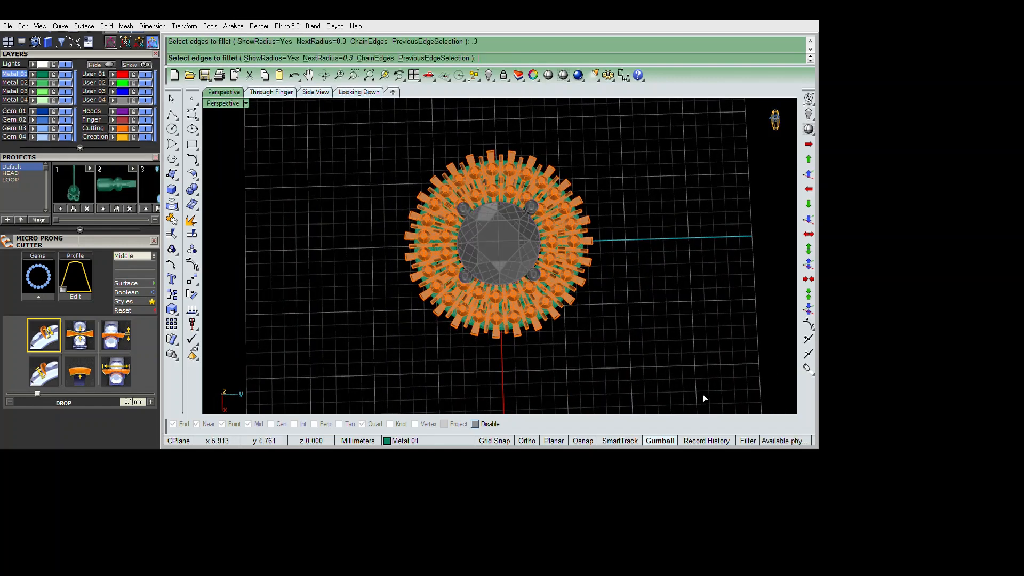
{"action": "scroll", "coordinate": [642, 354], "scroll_direction": "up", "scroll_amount": 8}
{"action": "left_click", "coordinate": [610, 348]}
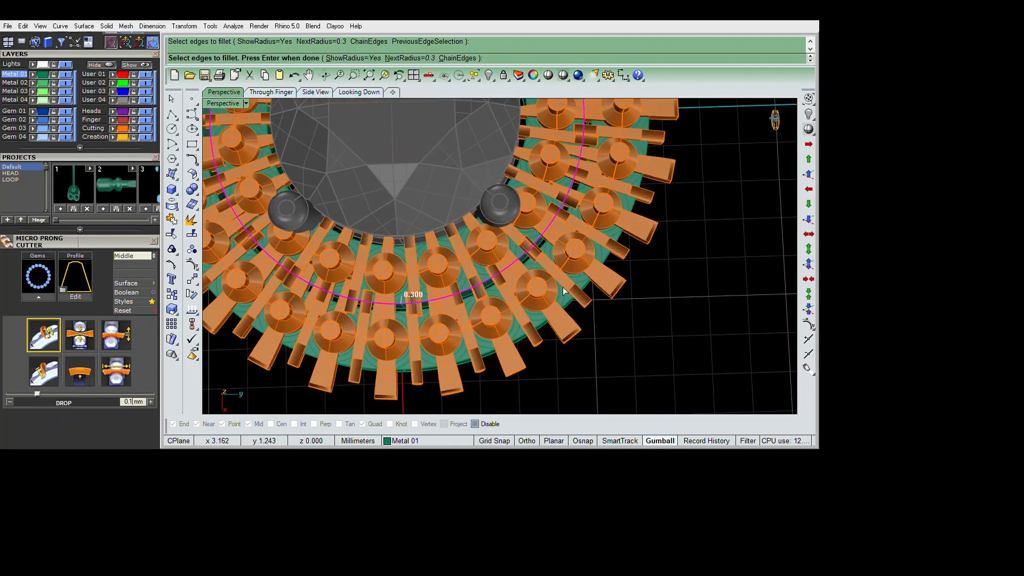
{"action": "left_click", "coordinate": [582, 279]}
{"action": "scroll", "coordinate": [639, 292], "scroll_direction": "down", "scroll_amount": 6}
{"action": "right_click_drag", "start_coordinate": [640, 289], "coordinate": [666, 235]}
{"action": "right_click", "coordinate": [673, 309]}
{"action": "right_click", "coordinate": [674, 311]}
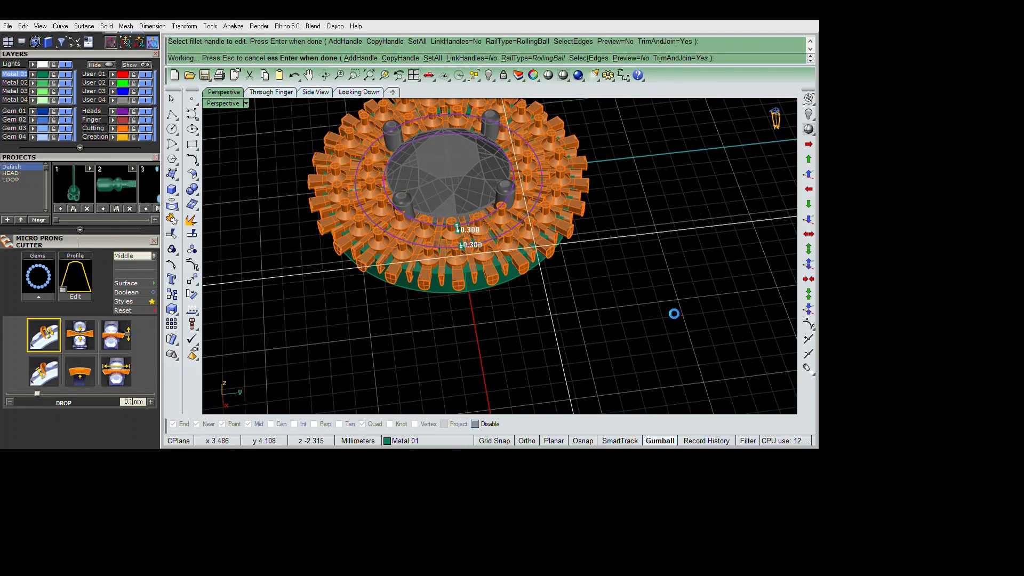
Step: Fillet the outer halo ring's upper edges with a 0.3 mm radius
{"action": "right_click_drag", "start_coordinate": [654, 318], "coordinate": [622, 362]}
{"action": "scroll", "coordinate": [623, 361], "scroll_direction": "up", "scroll_amount": 3}
{"action": "right_click", "coordinate": [622, 342]}
{"action": "left_click", "coordinate": [622, 340]}
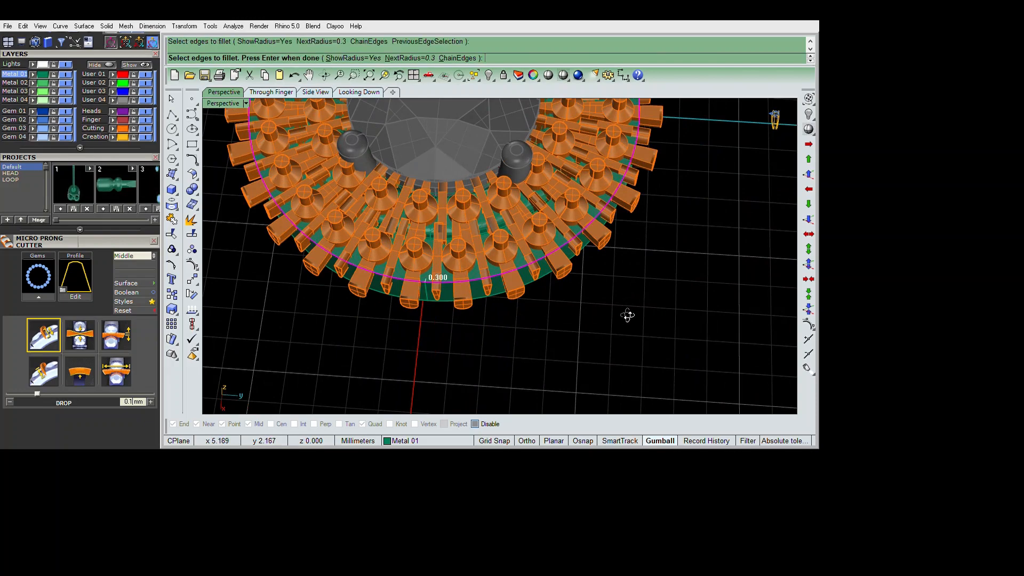
{"action": "right_click_drag", "start_coordinate": [628, 316], "coordinate": [605, 308]}
{"action": "scroll", "coordinate": [603, 308], "scroll_direction": "up", "scroll_amount": 5}
{"action": "right_click", "coordinate": [605, 309]}
{"action": "right_click", "coordinate": [619, 317]}
{"action": "scroll", "coordinate": [640, 336], "scroll_direction": "down", "scroll_amount": 5}
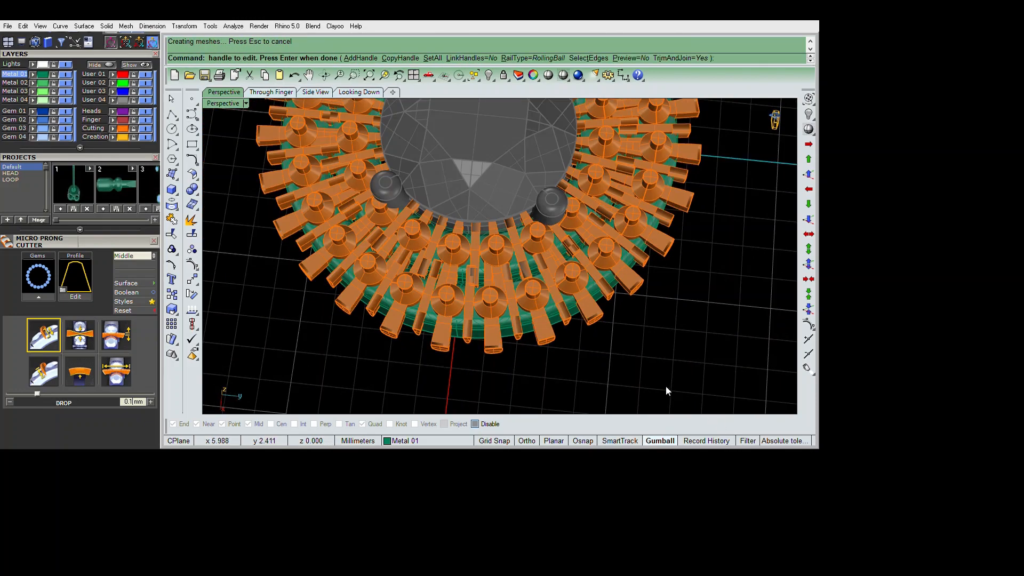
Step: Try to subtract the cutters from the two filleted halo rings with a Boolean difference
{"action": "right_click_drag", "start_coordinate": [666, 388], "coordinate": [702, 390]}
{"action": "key", "text": "F4"}
{"action": "scroll", "coordinate": [709, 341], "scroll_direction": "down", "scroll_amount": 4}
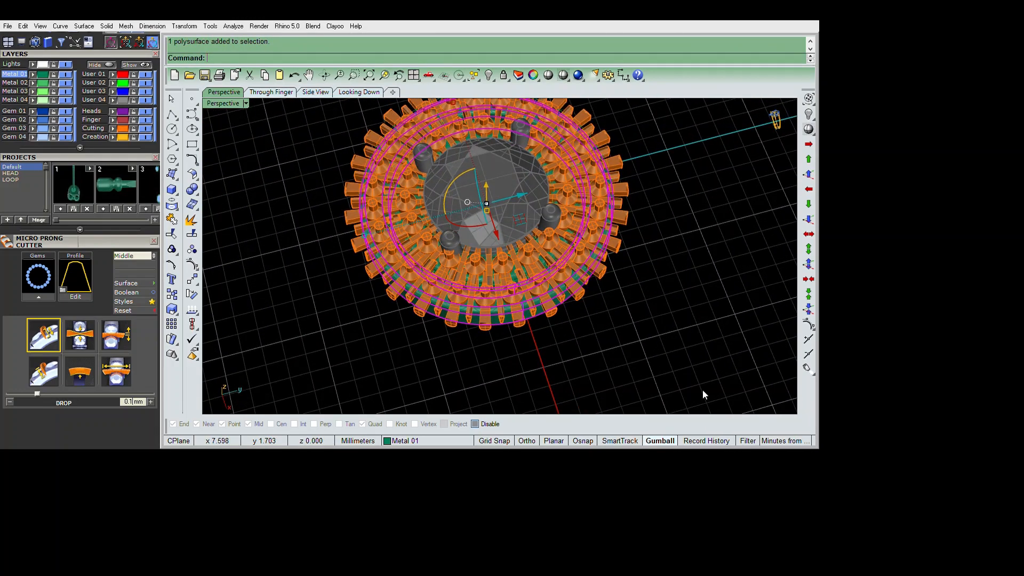
{"action": "type", "text": "b"}
{"action": "key", "text": "Return"}
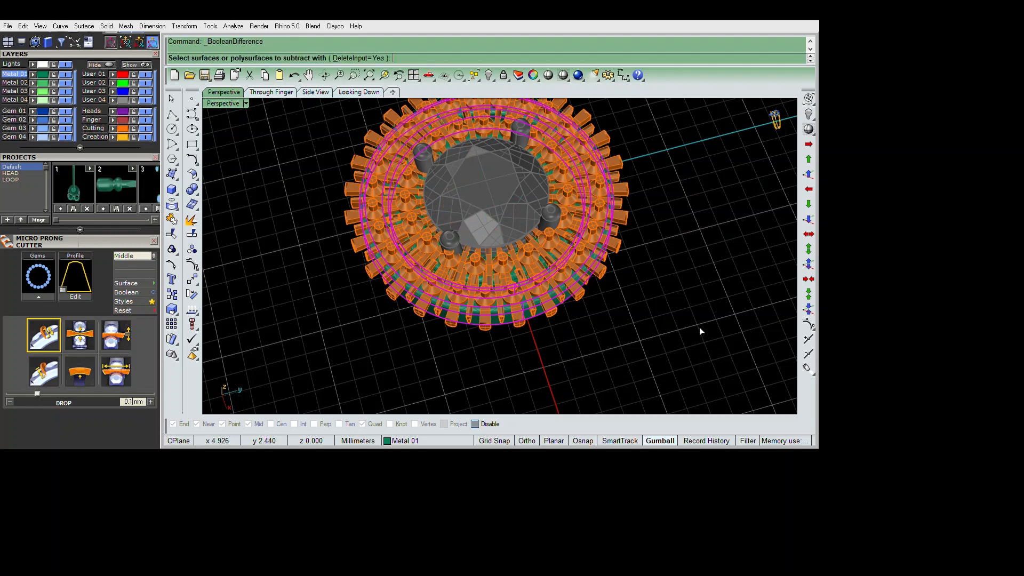
{"action": "key", "text": "F4"}
{"action": "right_click", "coordinate": [699, 326]}
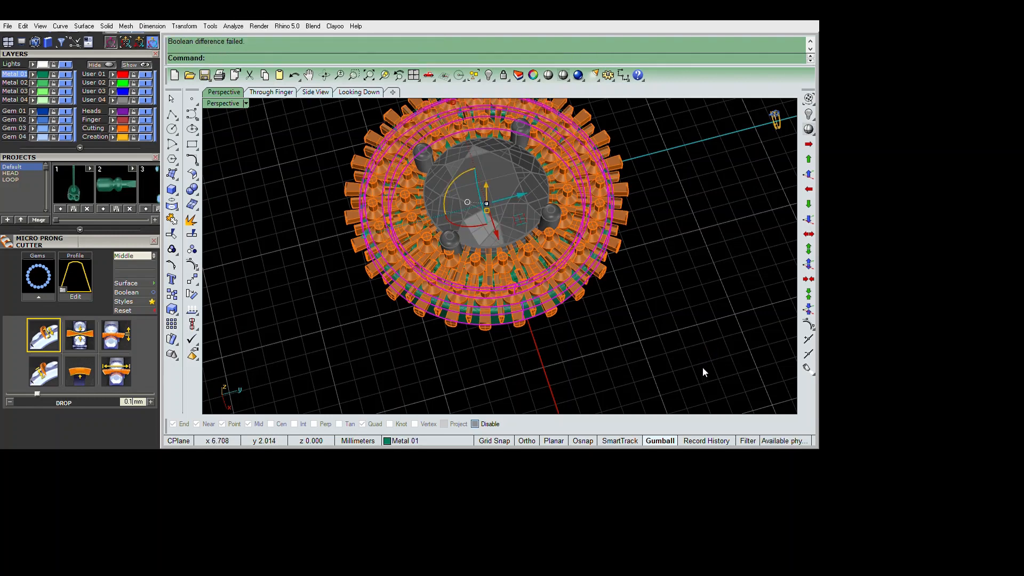
Step: Check the selected halo ring for naked and non-manifold edges
{"action": "scroll", "coordinate": [702, 358], "scroll_direction": "up", "scroll_amount": 8}
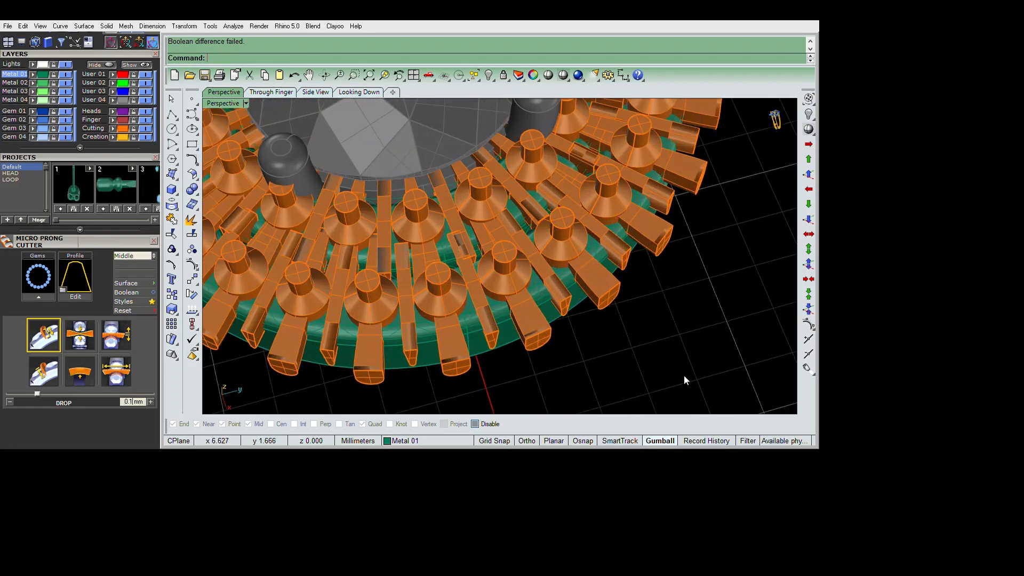
{"action": "type", "text": "se"}
{"action": "key", "text": "Return"}
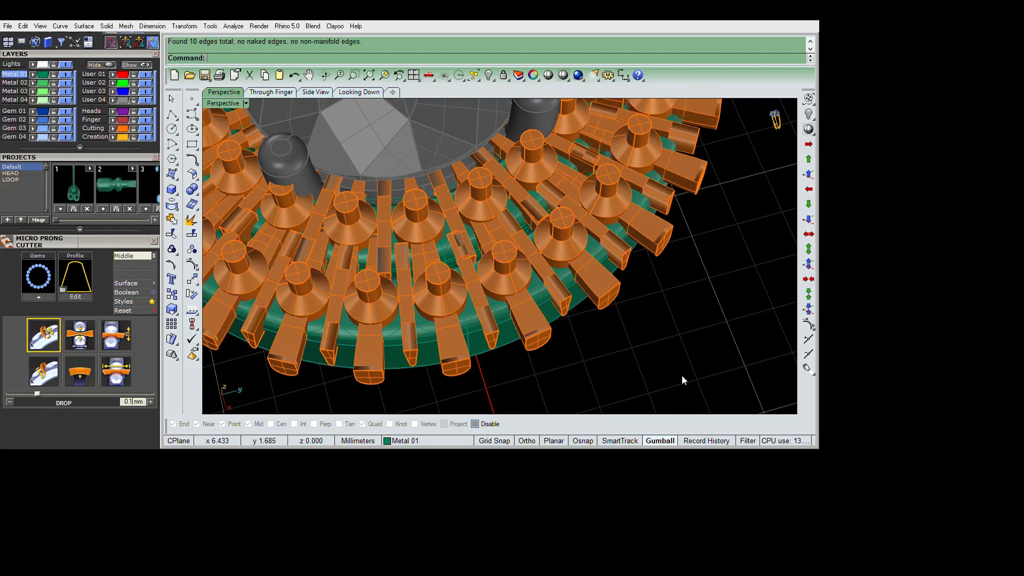
{"action": "left_click", "coordinate": [681, 383]}
Step: Subtract the outer gem cutters and micro prong cutters from the outer halo ring with Boolean differences
{"action": "scroll", "coordinate": [693, 389], "scroll_direction": "down", "scroll_amount": 6}
{"action": "left_click", "coordinate": [699, 392]}
{"action": "scroll", "coordinate": [674, 409], "scroll_direction": "up", "scroll_amount": 6}
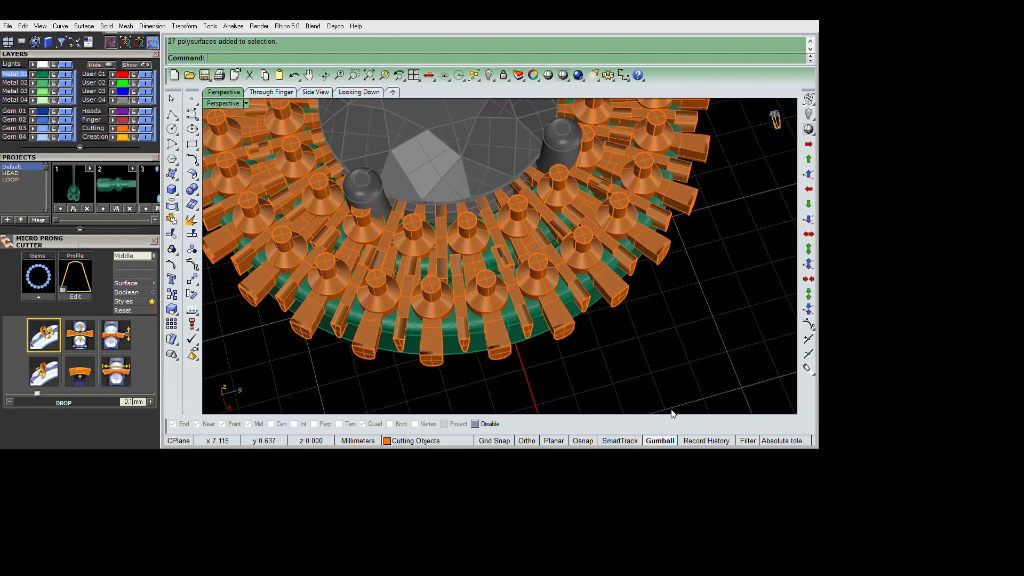
{"action": "left_click", "coordinate": [678, 410]}
{"action": "scroll", "coordinate": [693, 399], "scroll_direction": "down", "scroll_amount": 9}
{"action": "right_click_drag", "start_coordinate": [712, 386], "coordinate": [705, 415]}
{"action": "type", "text": "bd"}
{"action": "key", "text": "Return"}
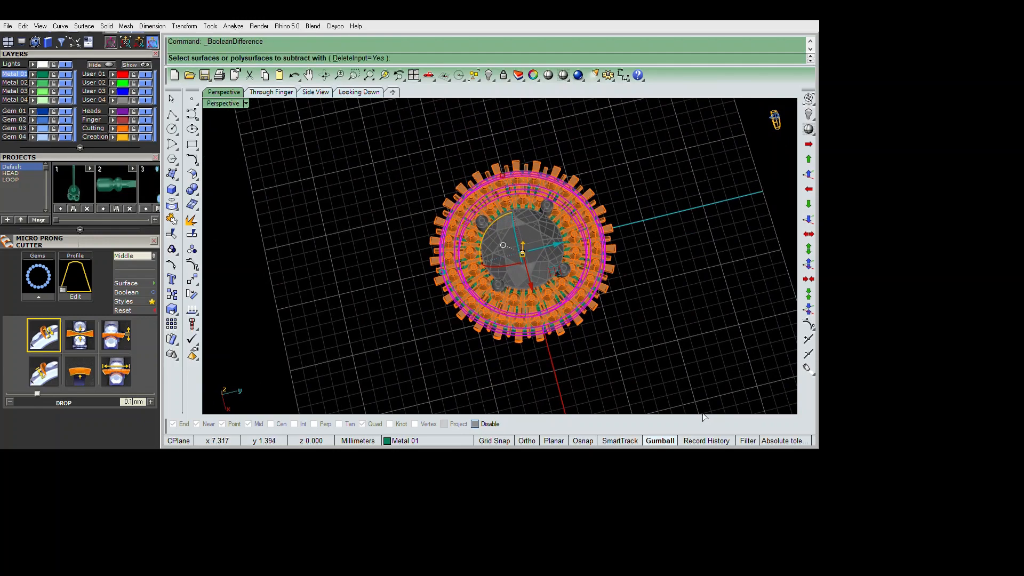
{"action": "left_click", "coordinate": [701, 413]}
{"action": "key", "text": "Return"}
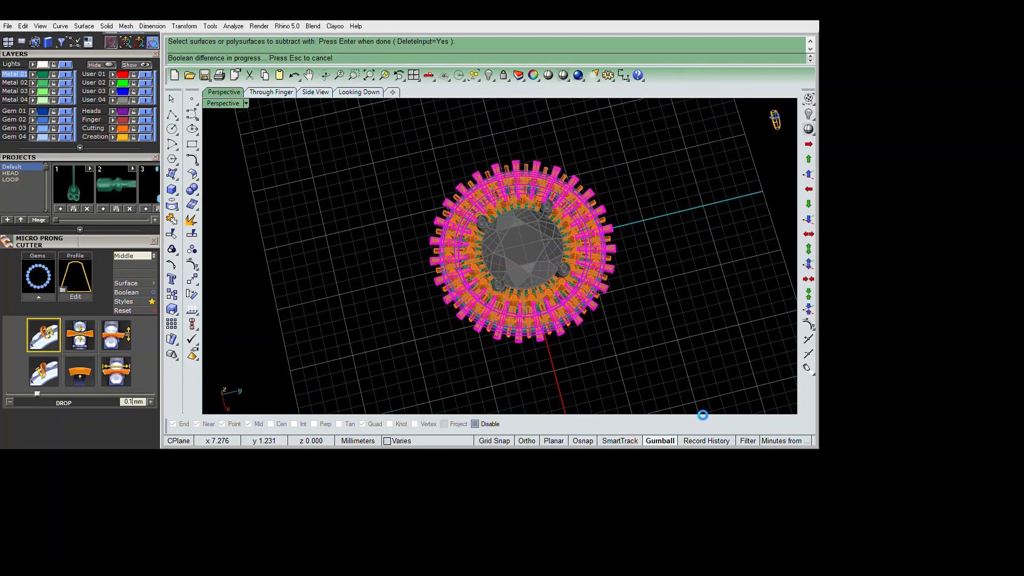
{"action": "right_click_drag", "start_coordinate": [697, 407], "coordinate": [686, 359]}
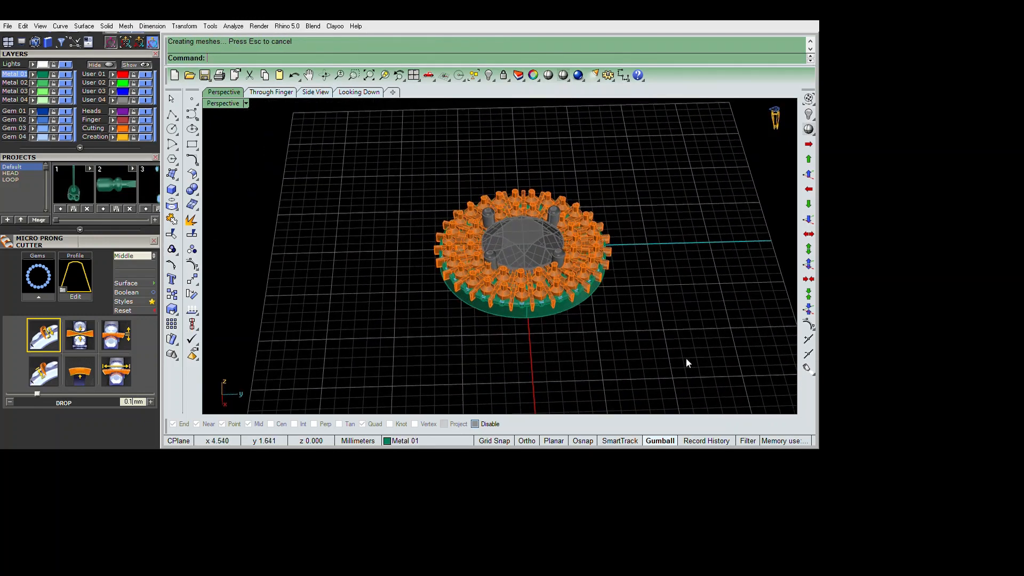
{"action": "scroll", "coordinate": [684, 362], "scroll_direction": "up", "scroll_amount": 5}
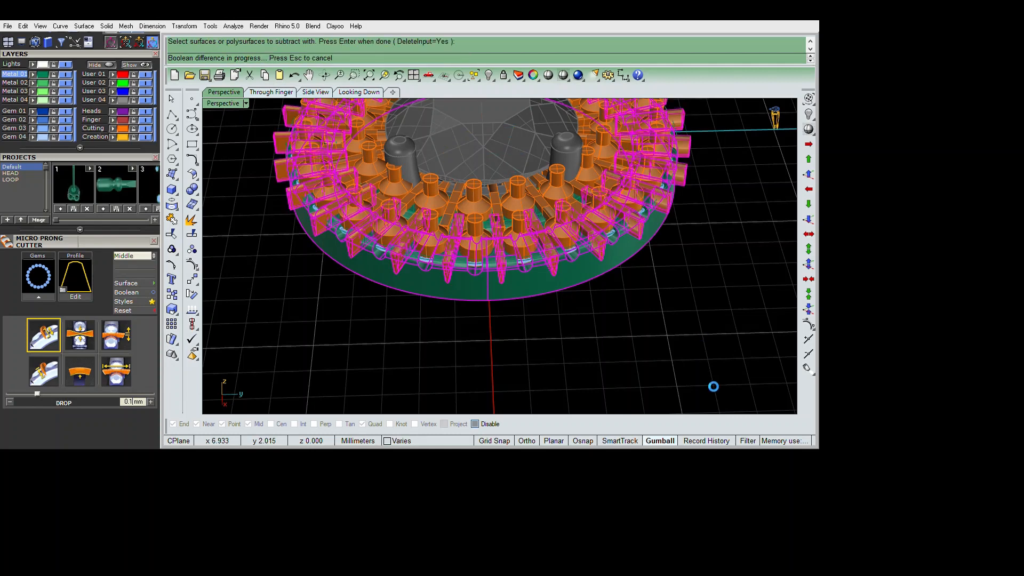
{"action": "right_click_drag", "start_coordinate": [705, 357], "coordinate": [703, 415], "text": "shift"}
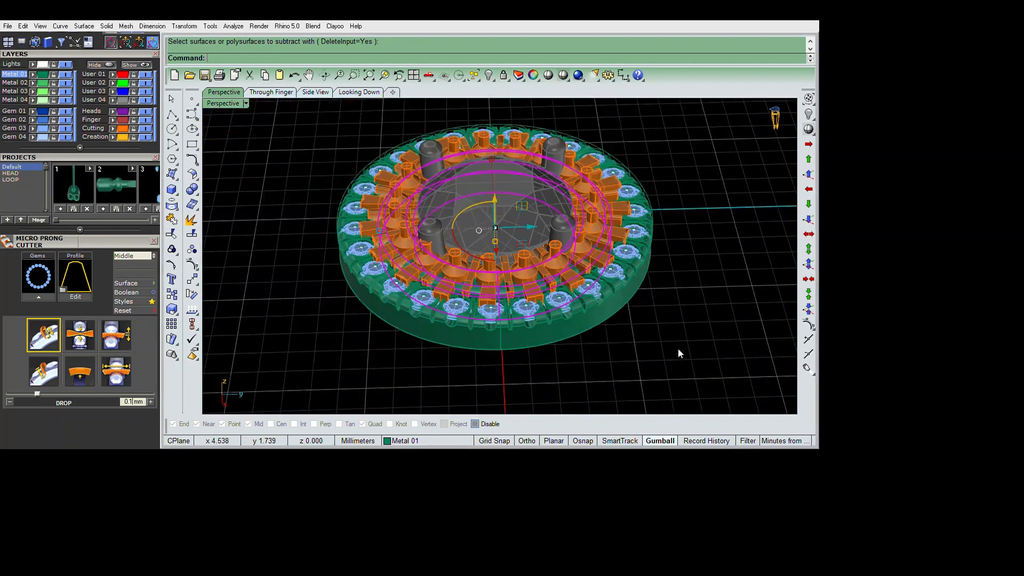
Step: Subtract the inner row's gem cutters from the inner halo ring with a Boolean difference
{"action": "right_click", "coordinate": [678, 354]}
{"action": "left_click", "coordinate": [559, 261]}
{"action": "right_click", "coordinate": [683, 339]}
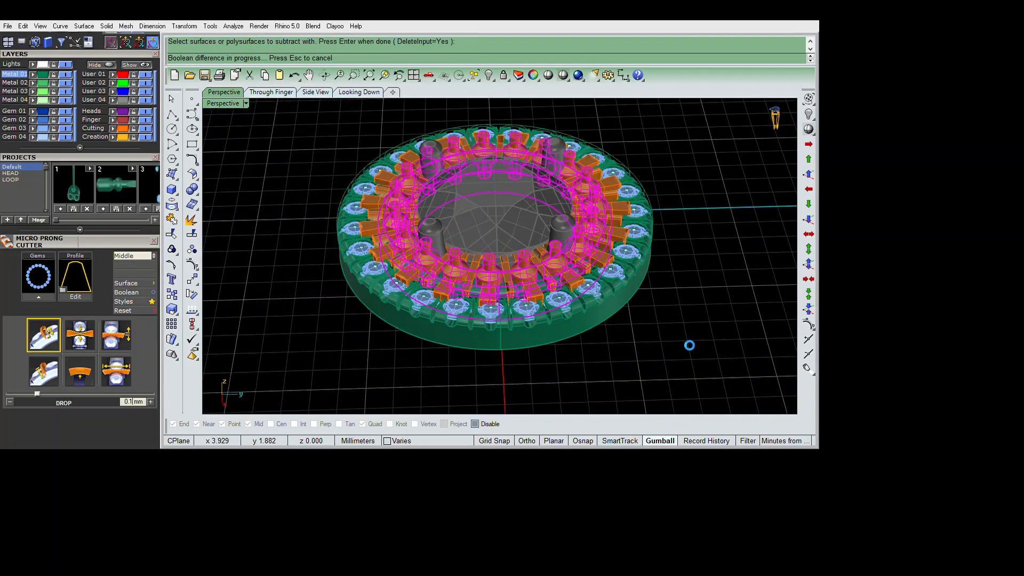
{"action": "scroll", "coordinate": [625, 358], "scroll_direction": "up", "scroll_amount": 4}
{"action": "scroll", "coordinate": [625, 358], "scroll_direction": "up", "scroll_amount": 2}
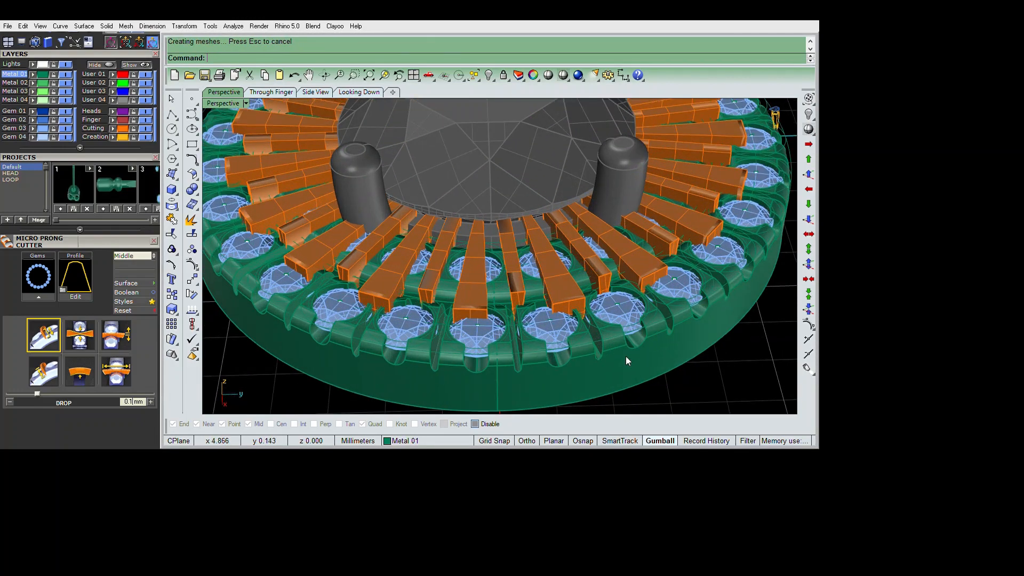
Step: Subtract the remaining micro prong cutters from the inner halo ring with a Boolean difference
{"action": "key", "text": "ctrl+alt+h"}
{"action": "key", "text": "Escape"}
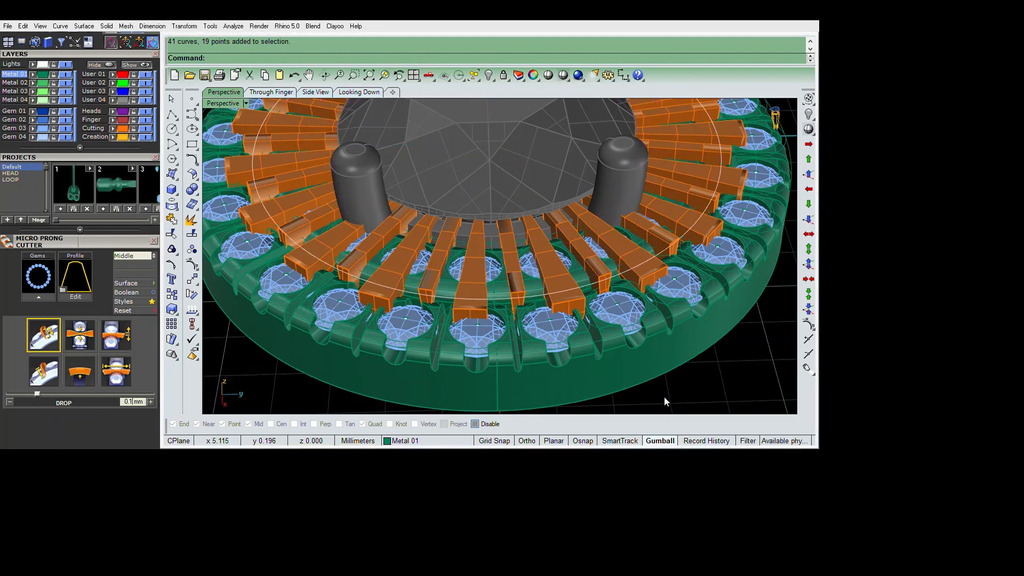
{"action": "left_click", "coordinate": [672, 411]}
{"action": "scroll", "coordinate": [671, 357], "scroll_direction": "down", "scroll_amount": 5}
{"action": "right_click", "coordinate": [670, 356]}
{"action": "left_click", "coordinate": [655, 336]}
{"action": "right_click", "coordinate": [630, 342]}
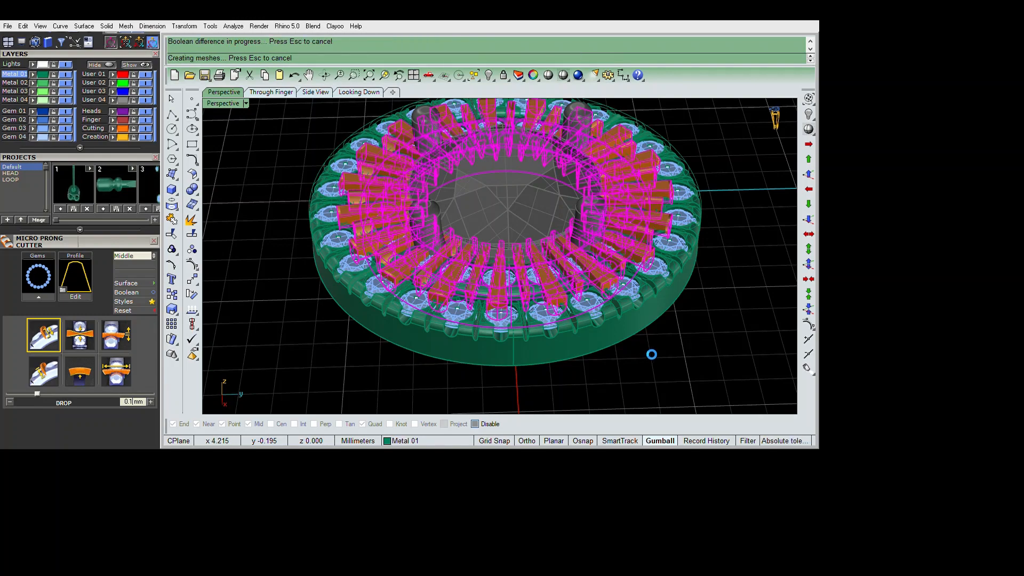
{"action": "right_click_drag", "start_coordinate": [650, 354], "coordinate": [777, 440]}
{"action": "scroll", "coordinate": [722, 298], "scroll_direction": "up", "scroll_amount": 8}
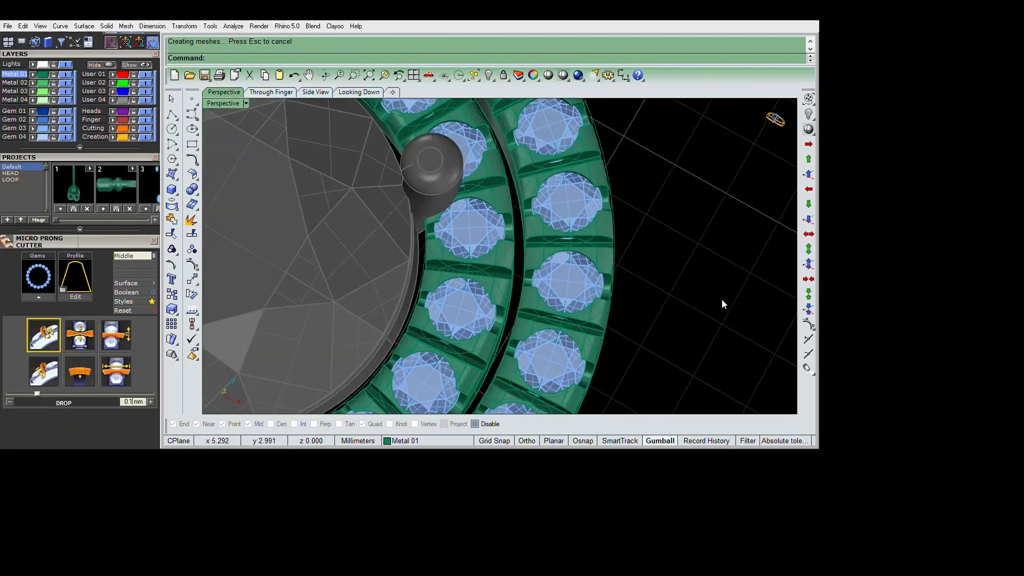
Step: Offset the outer ring's circular gem guide curve by 0.25 mm to its outer and inner sides
{"action": "scroll", "coordinate": [711, 304], "scroll_direction": "down", "scroll_amount": 4}
{"action": "right_click", "coordinate": [710, 304]}
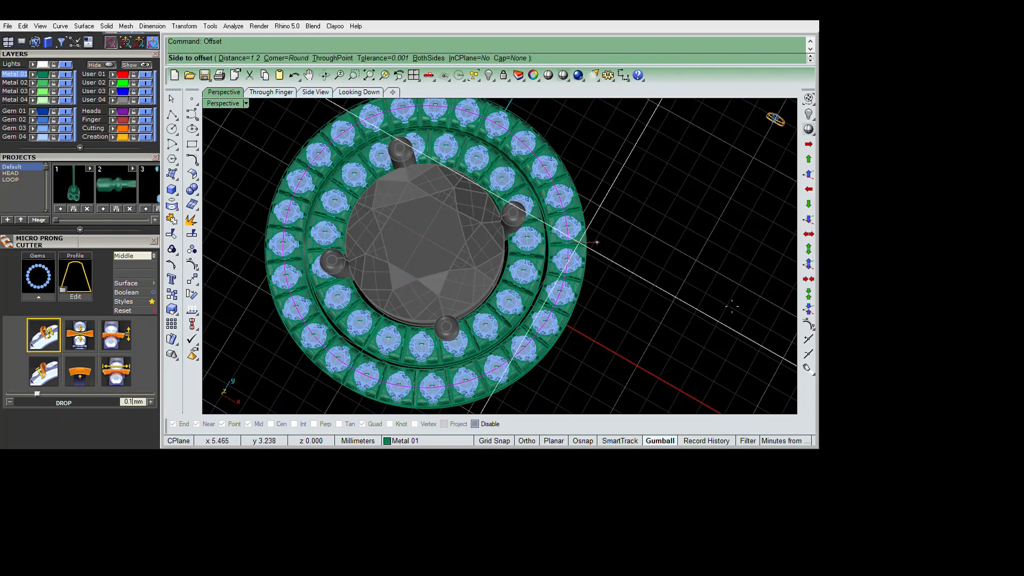
{"action": "key", "text": "Return"}
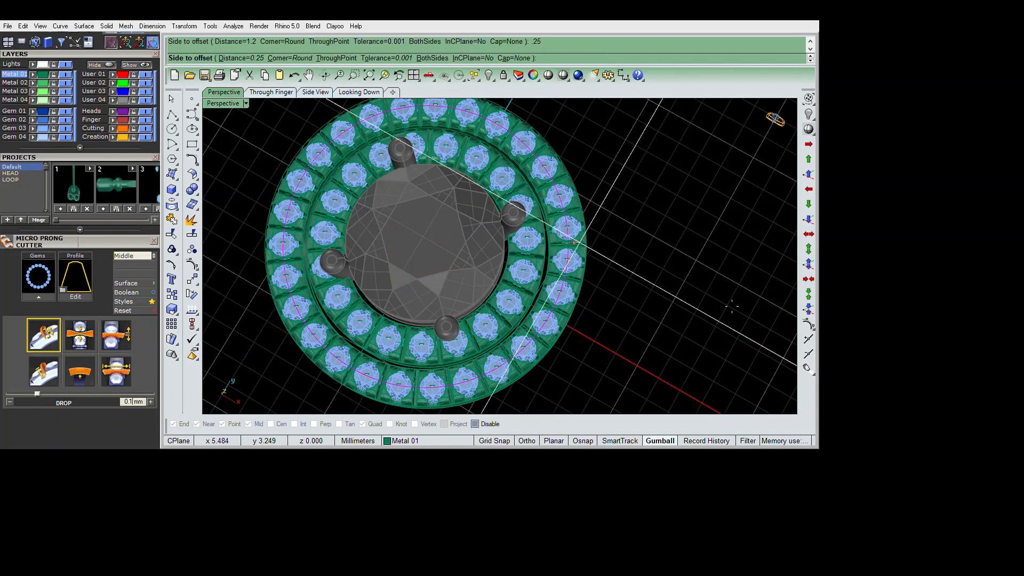
{"action": "left_click", "coordinate": [580, 242]}
{"action": "right_click", "coordinate": [711, 304]}
{"action": "left_click", "coordinate": [696, 300]}
{"action": "scroll", "coordinate": [707, 302], "scroll_direction": "up", "scroll_amount": 6}
{"action": "scroll", "coordinate": [706, 300], "scroll_direction": "up", "scroll_amount": 2}
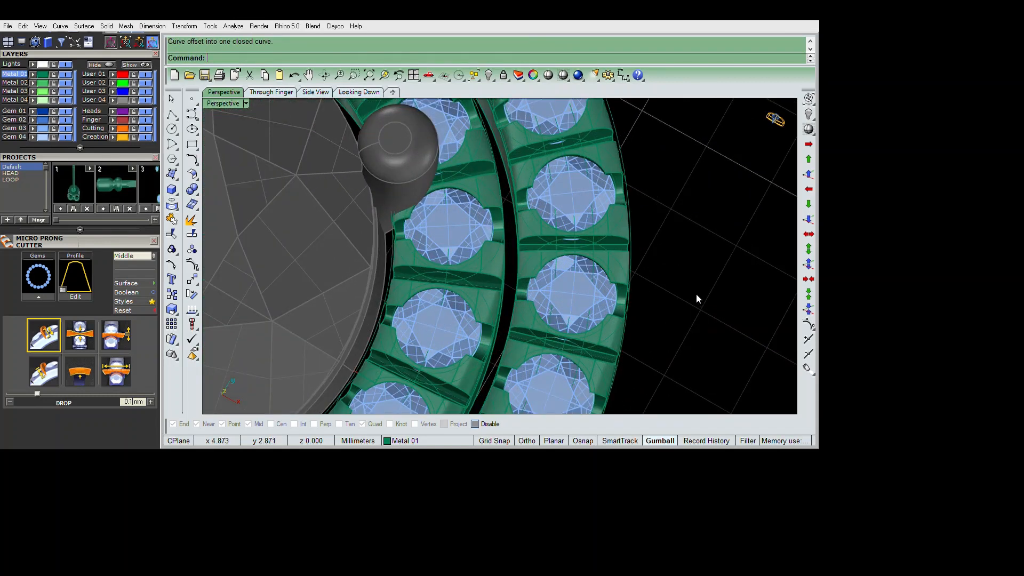
Step: Extrude the outer ring's two offset curves as a solid band, 0.35 mm to both sides
{"action": "left_click", "coordinate": [741, 295], "text": "shift"}
{"action": "scroll", "coordinate": [741, 295], "scroll_direction": "down", "scroll_amount": 8}
{"action": "right_click_drag", "start_coordinate": [742, 295], "coordinate": [733, 233]}
{"action": "type", "text": "extrudecrv"}
{"action": "key", "text": "Return"}
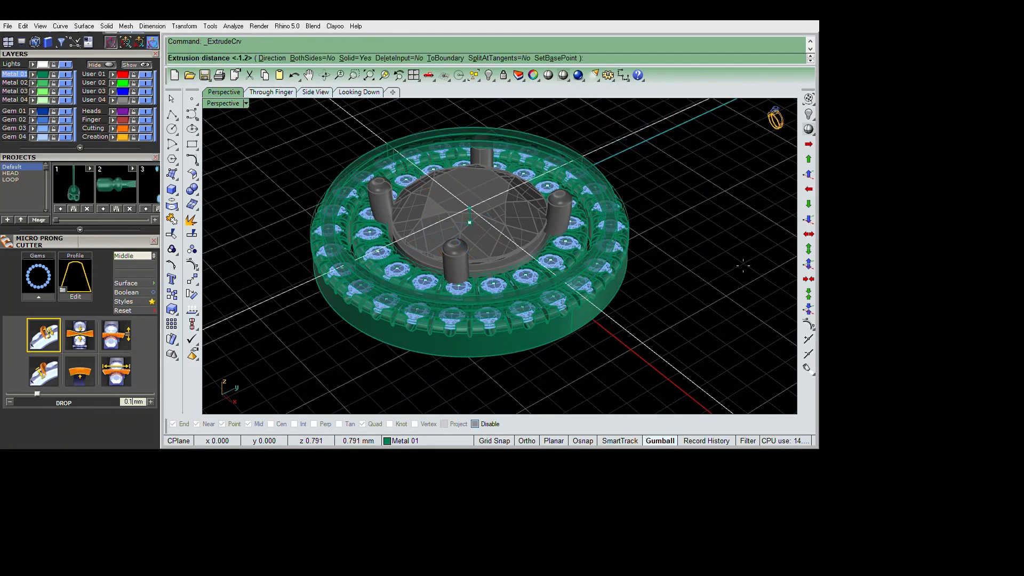
{"action": "type", "text": "b"}
{"action": "key", "text": "Return"}
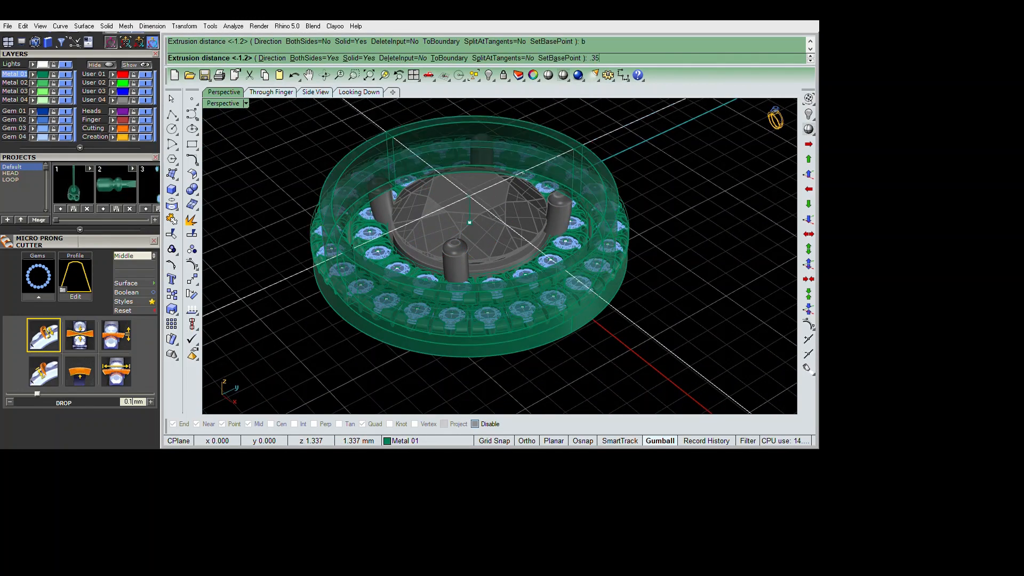
{"action": "type", "text": "35"}
{"action": "key", "text": "Return"}
{"action": "right_click_drag", "start_coordinate": [737, 245], "coordinate": [748, 335]}
{"action": "scroll", "coordinate": [705, 329], "scroll_direction": "up", "scroll_amount": 4}
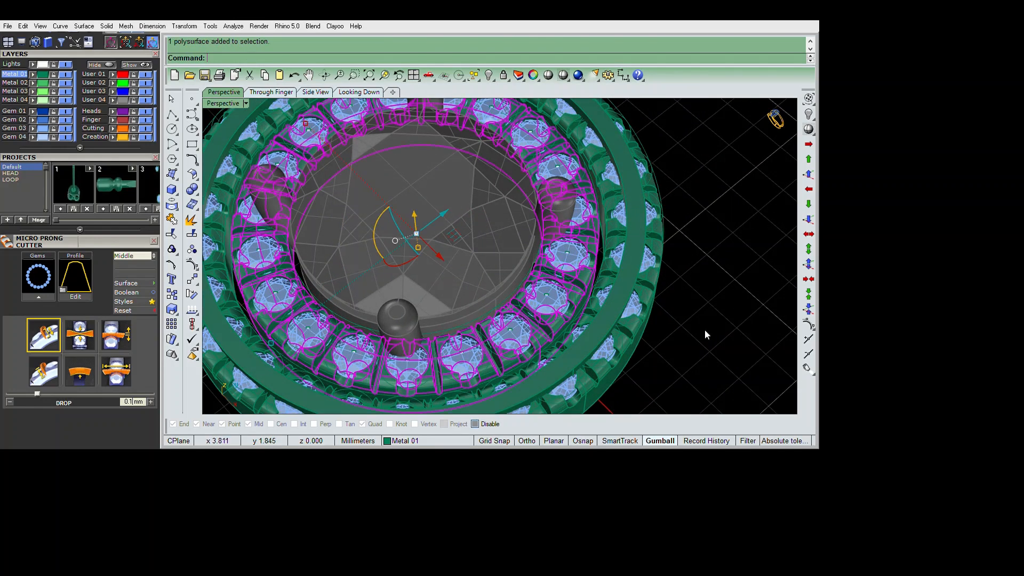
Step: Ungroup the construction curves and offset the inner ring's circular gem guide curve by 0.25 mm to both sides
{"action": "key", "text": "F2"}
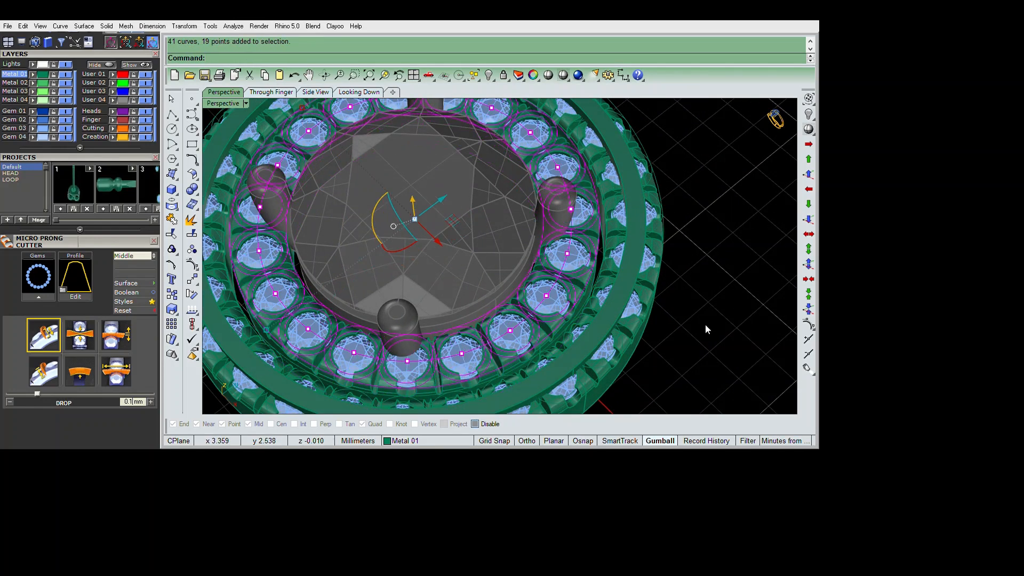
{"action": "key", "text": "Return"}
{"action": "key", "text": "Escape"}
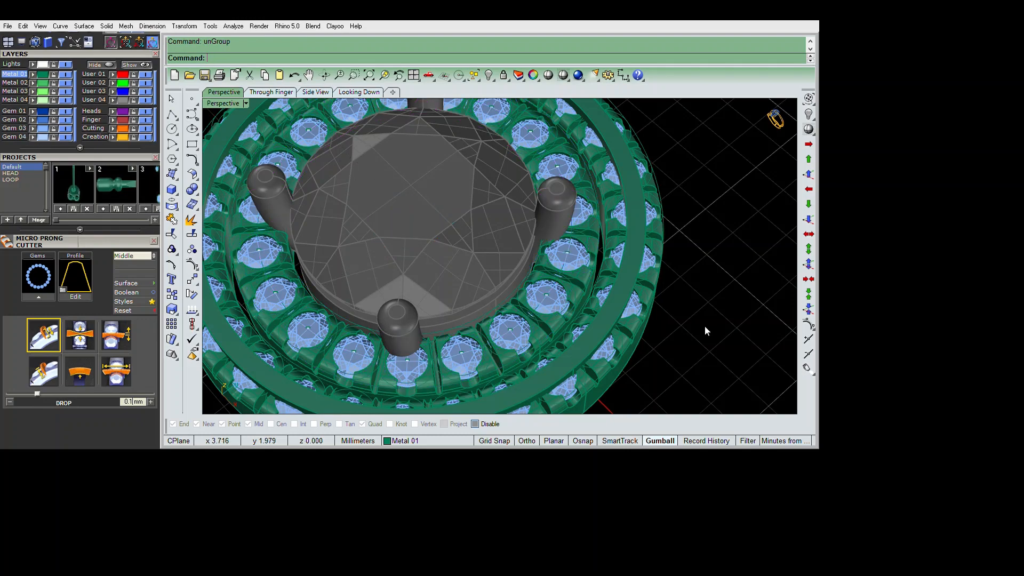
{"action": "key", "text": "F2"}
{"action": "scroll", "coordinate": [705, 326], "scroll_direction": "down", "scroll_amount": 5}
{"action": "right_click_drag", "start_coordinate": [706, 326], "coordinate": [728, 362]}
{"action": "type", "text": "o"}
{"action": "key", "text": "Return"}
{"action": "left_click", "coordinate": [727, 361]}
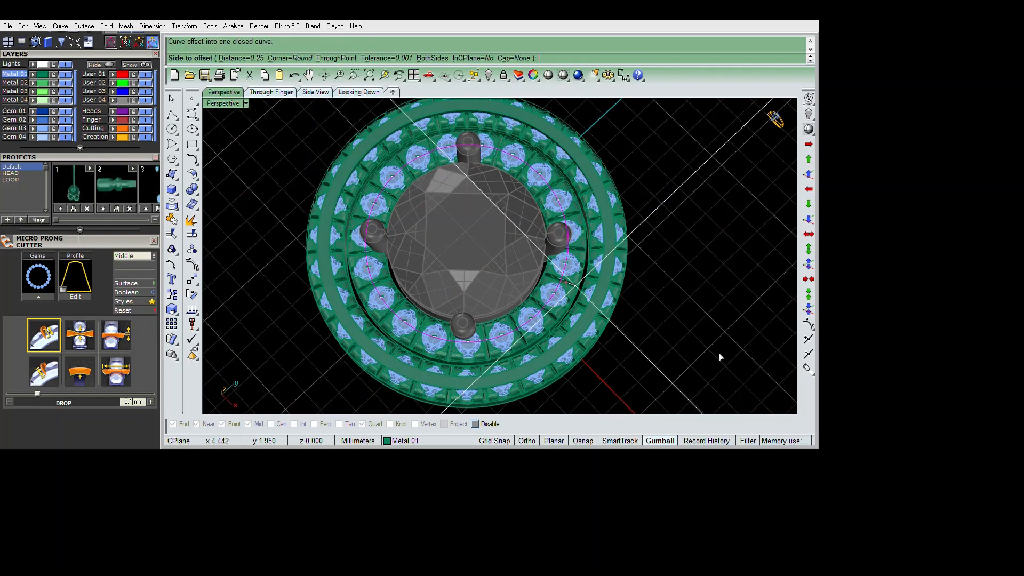
{"action": "scroll", "coordinate": [696, 344], "scroll_direction": "up", "scroll_amount": 5}
{"action": "key", "text": "Delete"}
Step: Extrude the inner ring's two offset curves as a solid band, 0.35 mm to both sides
{"action": "key", "text": "F2"}
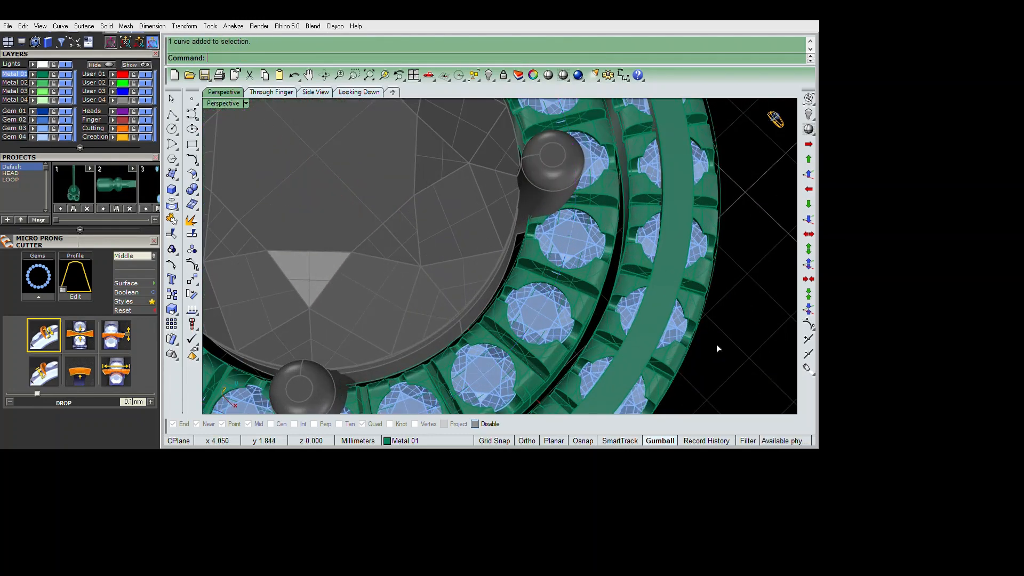
{"action": "scroll", "coordinate": [680, 330], "scroll_direction": "down", "scroll_amount": 5}
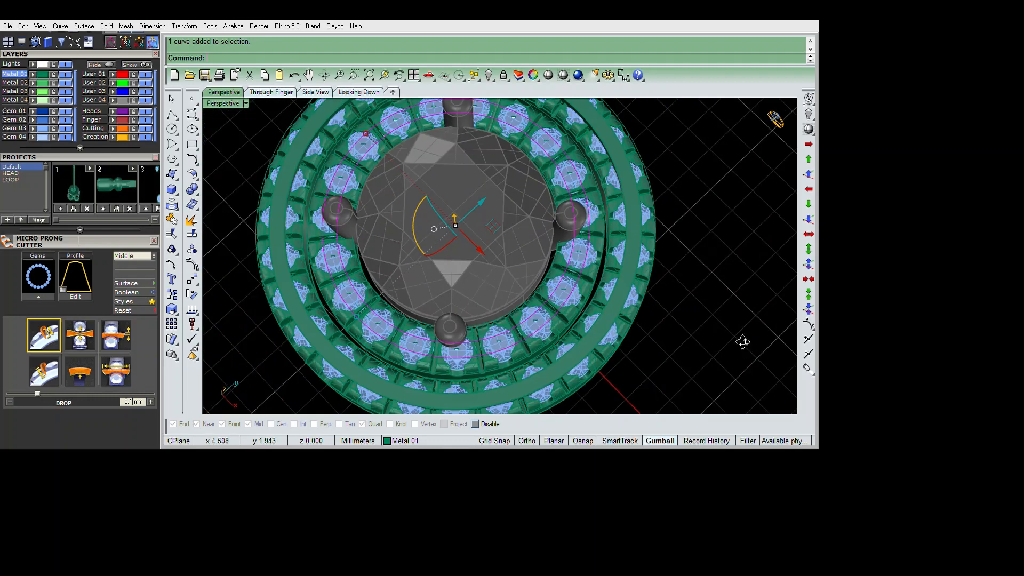
{"action": "right_click_drag", "start_coordinate": [743, 342], "coordinate": [720, 291]}
{"action": "type", "text": "e"}
{"action": "key", "text": "Return"}
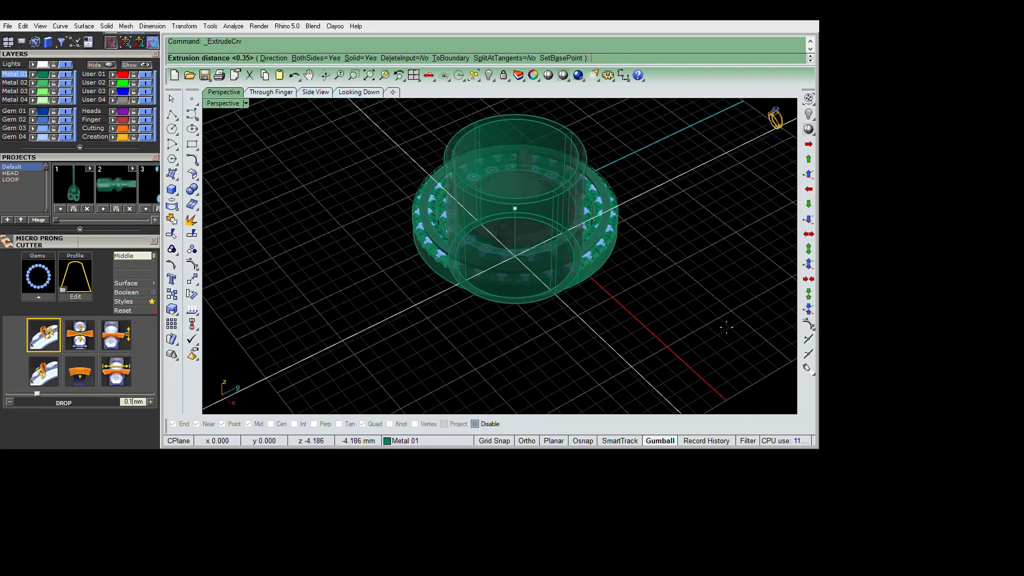
{"action": "key", "text": "Return"}
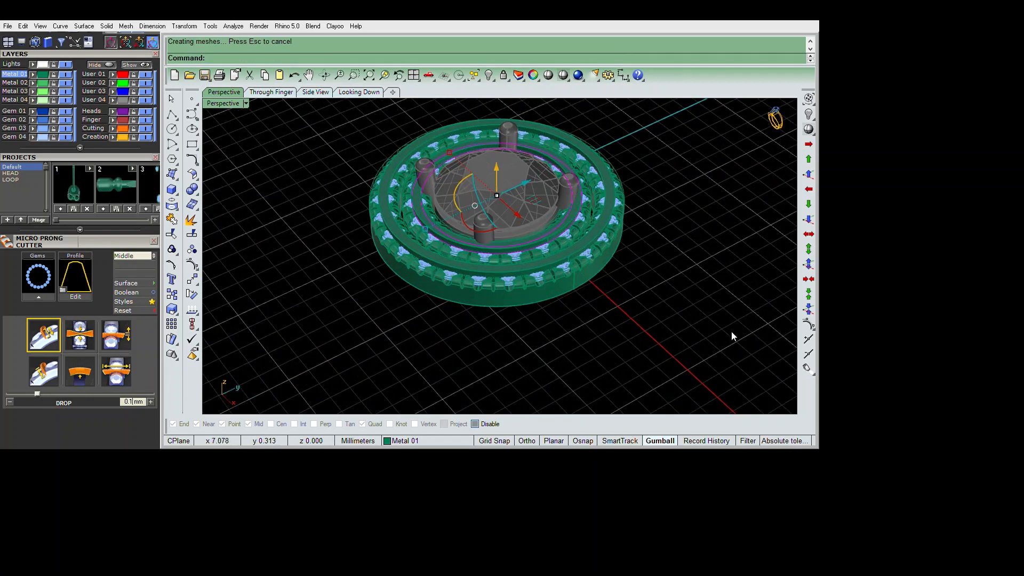
Step: Subtract the extruded channel band from the outer halo ring with a Boolean difference
{"action": "type", "text": "bd"}
{"action": "key", "text": "Return"}
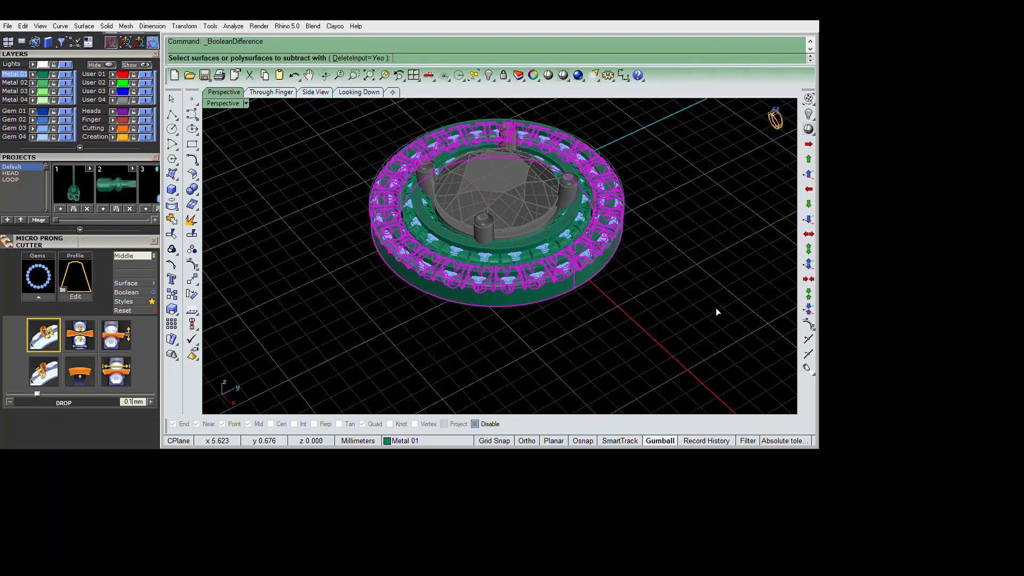
{"action": "key", "text": "Return"}
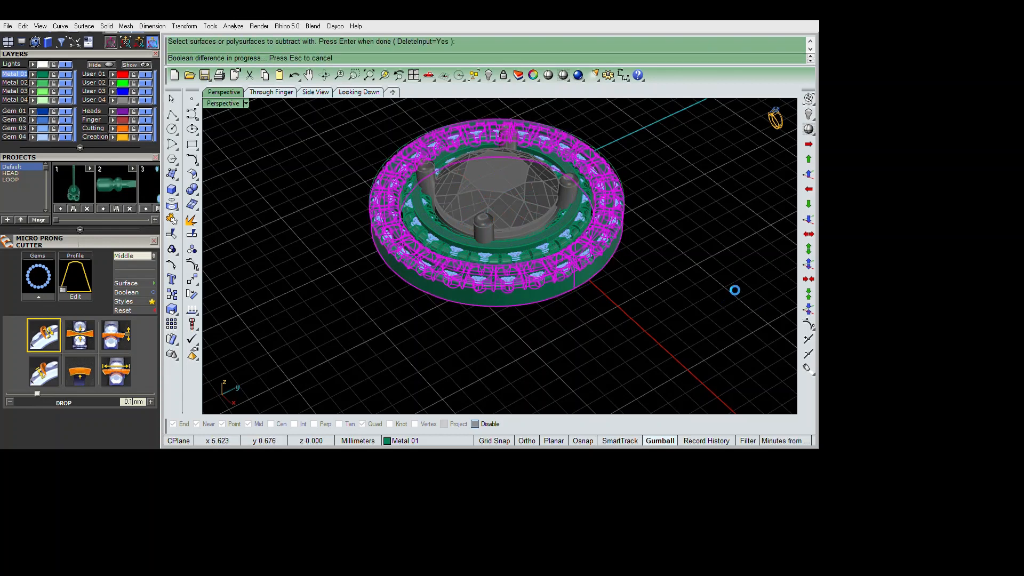
{"action": "scroll", "coordinate": [728, 280], "scroll_direction": "up", "scroll_amount": 5}
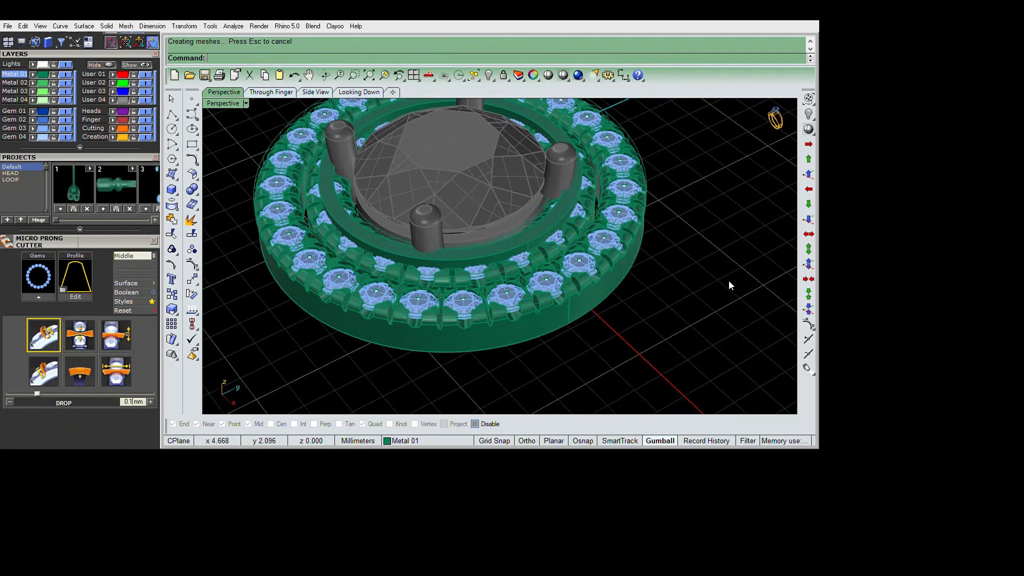
Step: Subtract the extruded channel band from the inner halo ring with a Boolean difference
{"action": "left_click", "coordinate": [722, 270]}
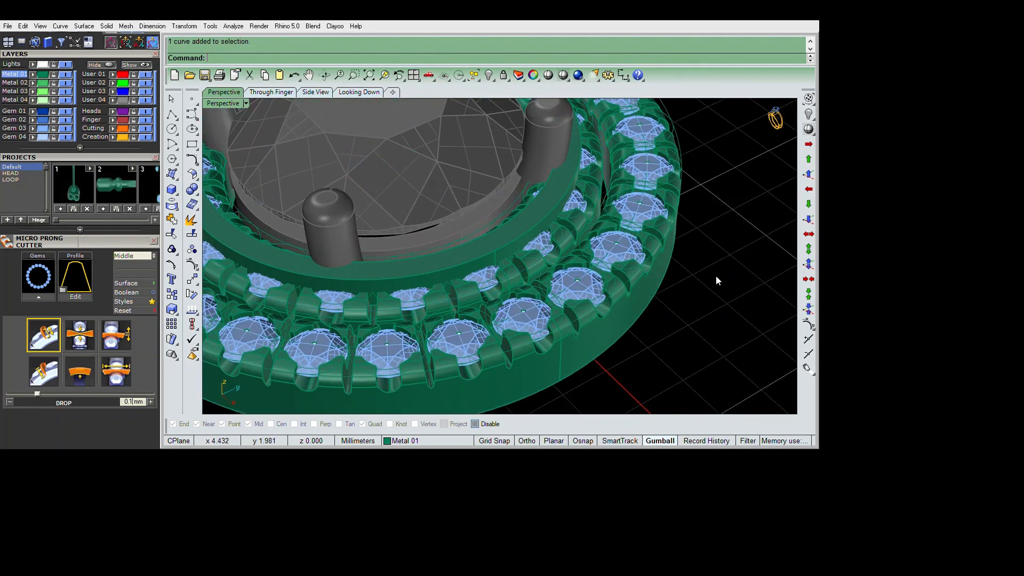
{"action": "type", "text": "bd"}
{"action": "key", "text": "Return"}
{"action": "left_click", "coordinate": [597, 237]}
{"action": "key", "text": "Return"}
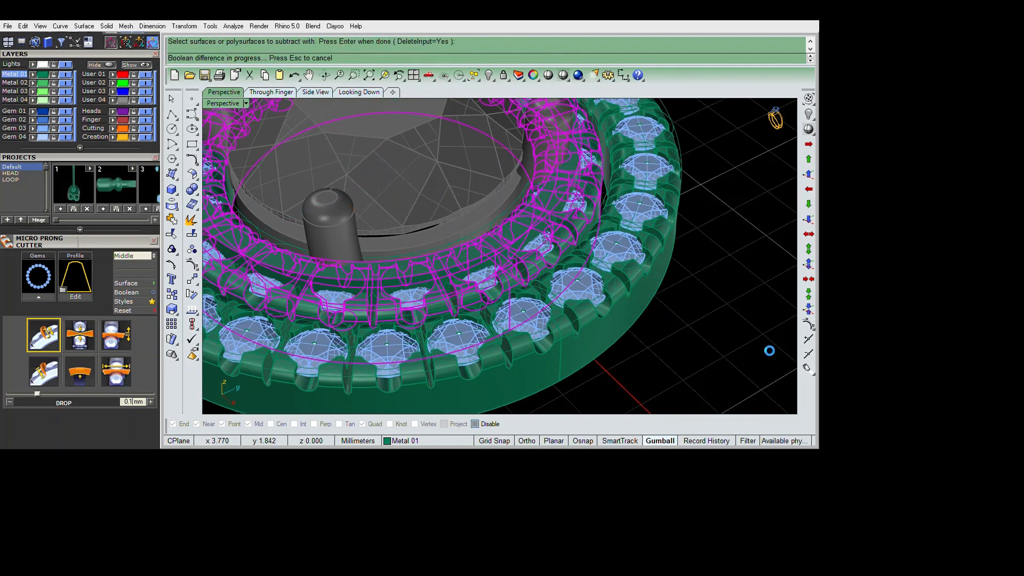
{"action": "scroll", "coordinate": [730, 291], "scroll_direction": "down", "scroll_amount": 5}
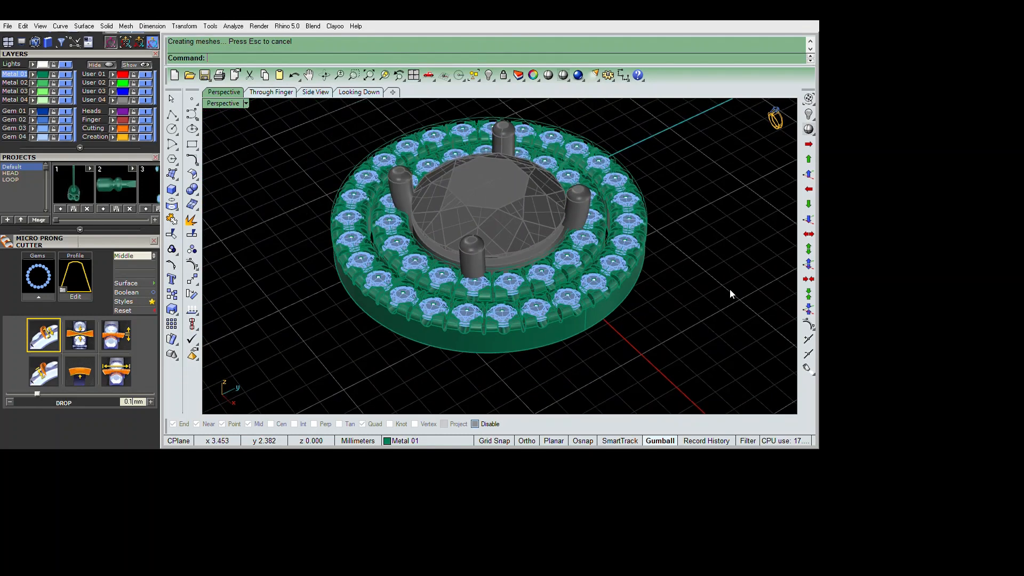
Step: Unlock the center diamond and its prongs, and delete the leftover construction geometry
{"action": "right_click_drag", "start_coordinate": [730, 291], "coordinate": [764, 329]}
{"action": "key", "text": "Return"}
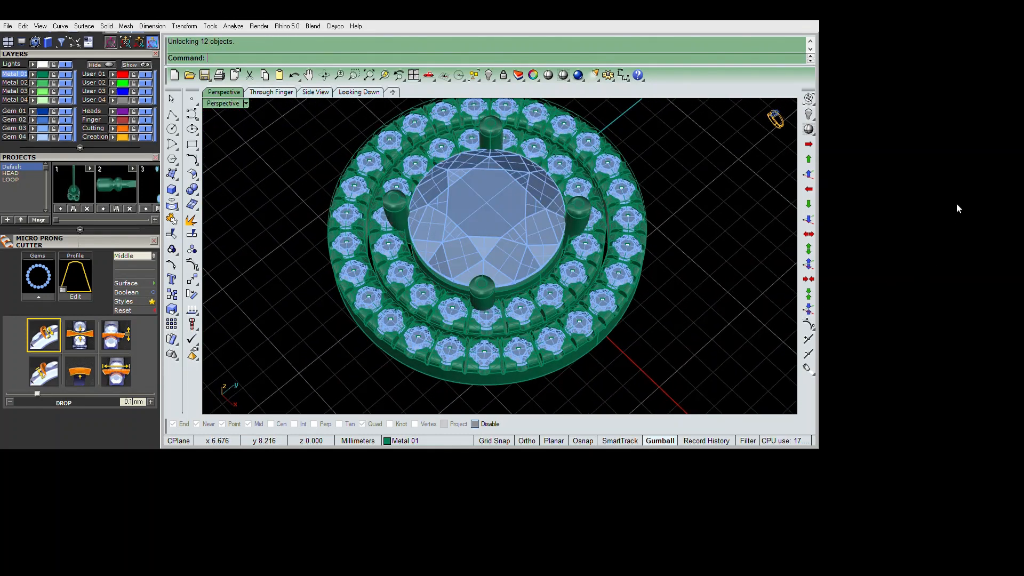
{"action": "key", "text": "Delete"}
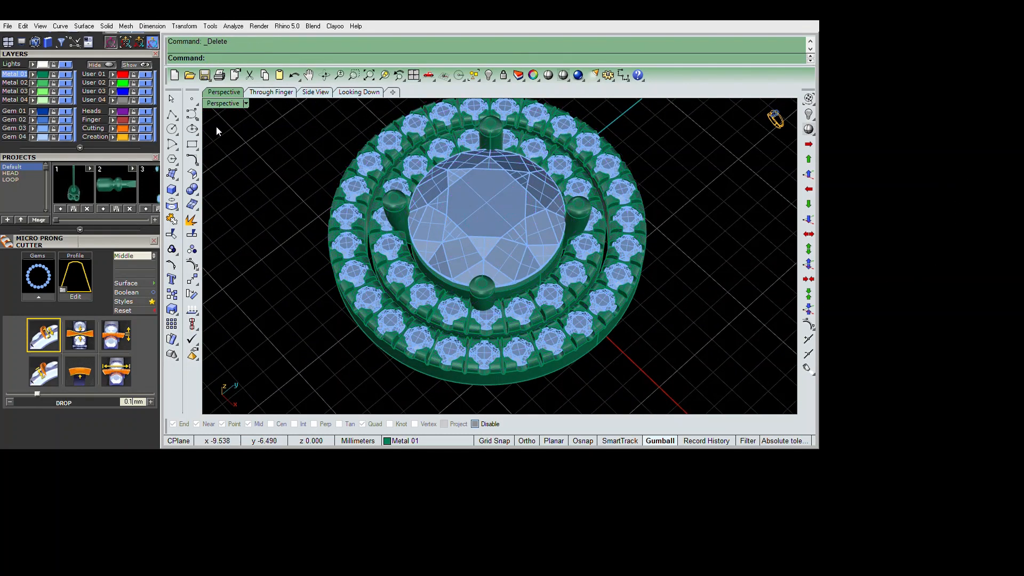
Step: Examine the double halo head from several angles in a shaded preview without wires
{"action": "right_click_drag", "start_coordinate": [694, 123], "coordinate": [732, 385]}
{"action": "key", "text": "Escape"}
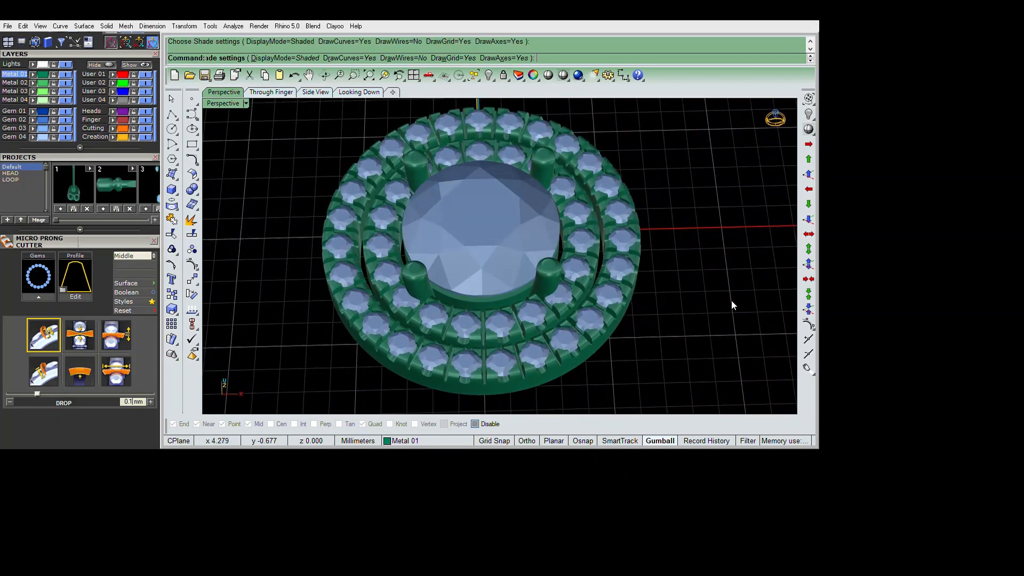
{"action": "right_click_drag", "start_coordinate": [741, 293], "coordinate": [746, 310]}
Step: Move the outer halo ring together with its gems down vertically so it sits a tier below the inner ring
{"action": "scroll", "coordinate": [747, 310], "scroll_direction": "up", "scroll_amount": 4}
{"action": "left_click_drag", "start_coordinate": [707, 235], "coordinate": [643, 283]}
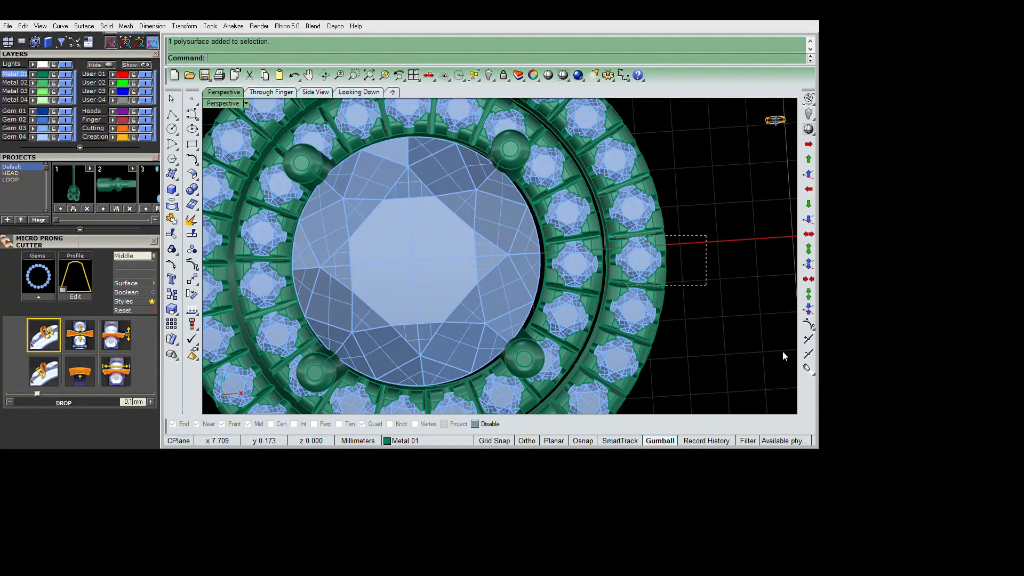
{"action": "scroll", "coordinate": [768, 354], "scroll_direction": "down", "scroll_amount": 4}
{"action": "right_click_drag", "start_coordinate": [762, 347], "coordinate": [601, 232]}
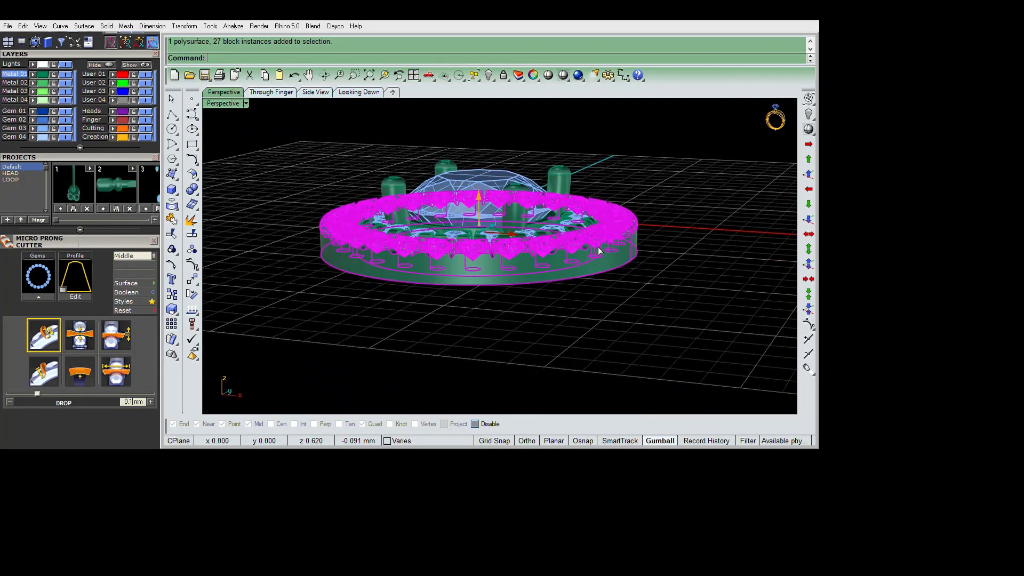
{"action": "left_click_drag", "start_coordinate": [597, 247], "coordinate": [603, 264]}
{"action": "key", "text": "Escape"}
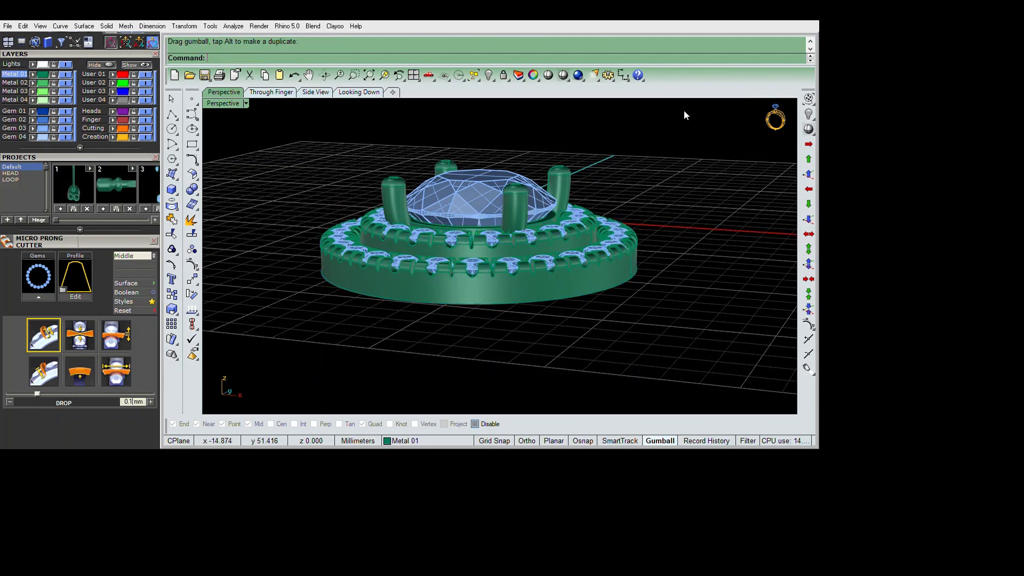